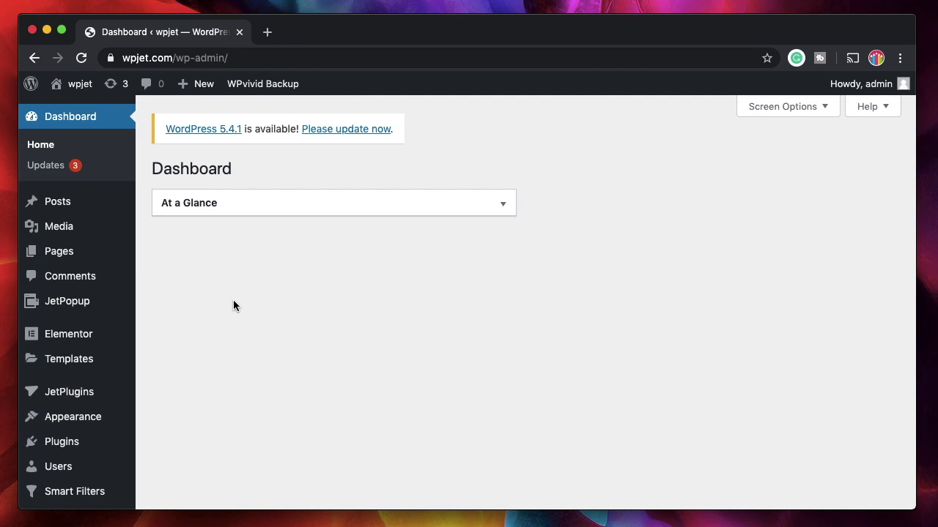
Enable the Forms module in the JetEngine dashboard and save the module settings.
scroll(233, 301, down, 5)
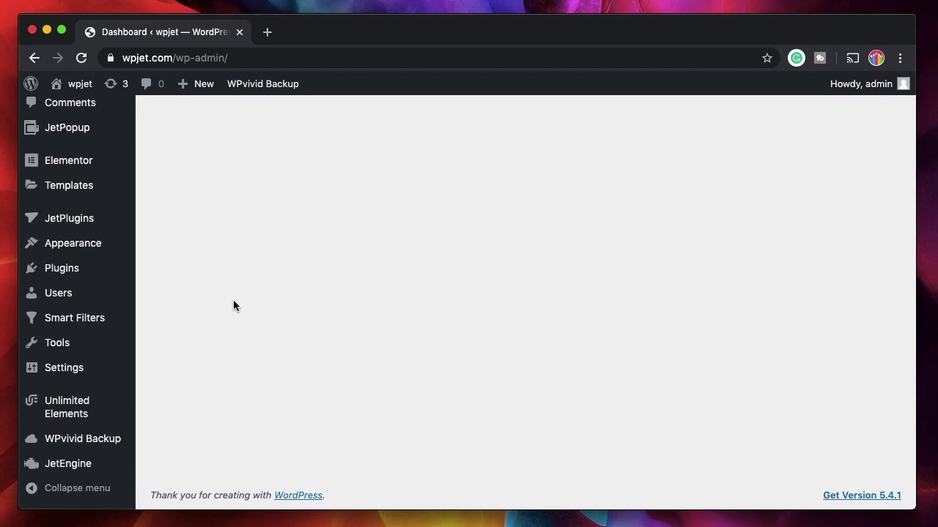
click(64, 469)
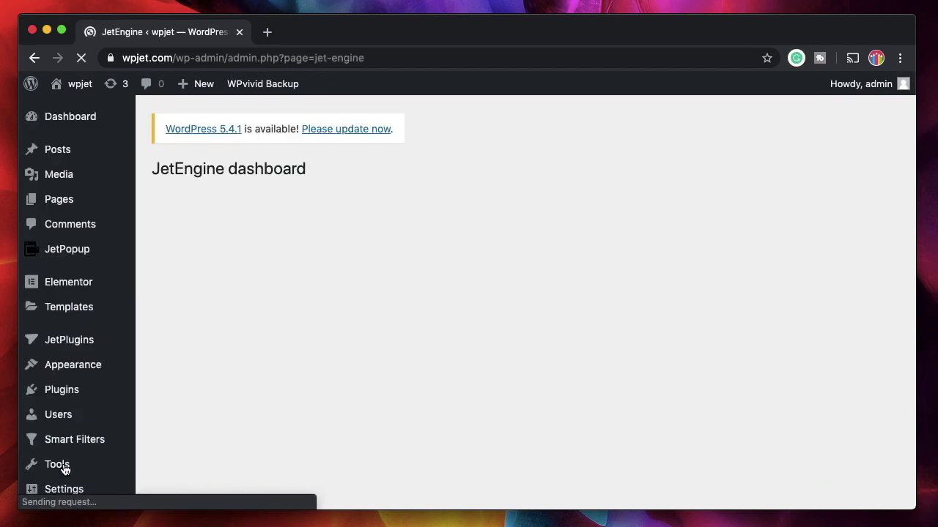
scroll(193, 378, down, 2)
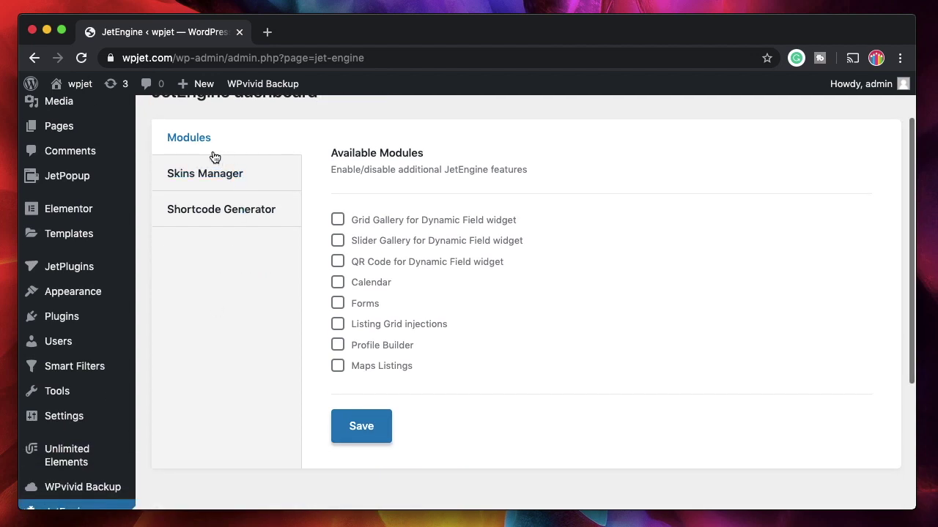
click(336, 304)
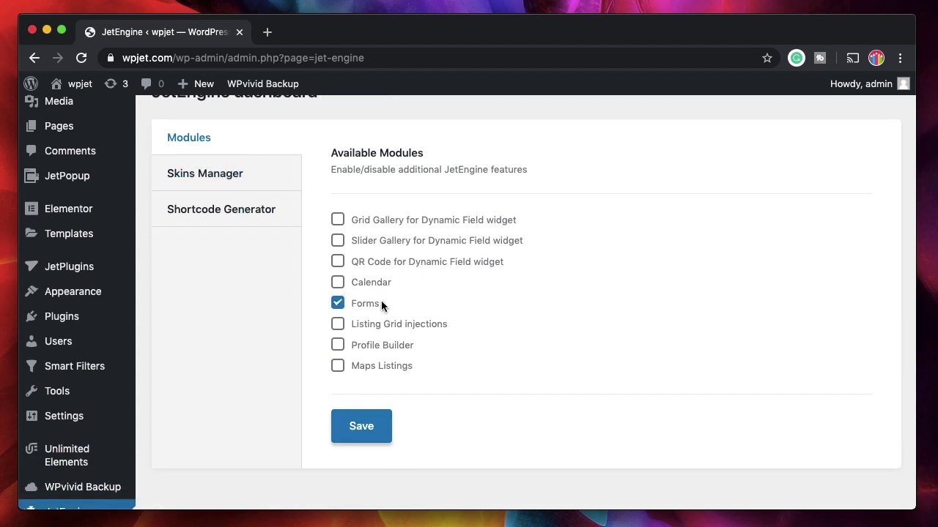
click(362, 428)
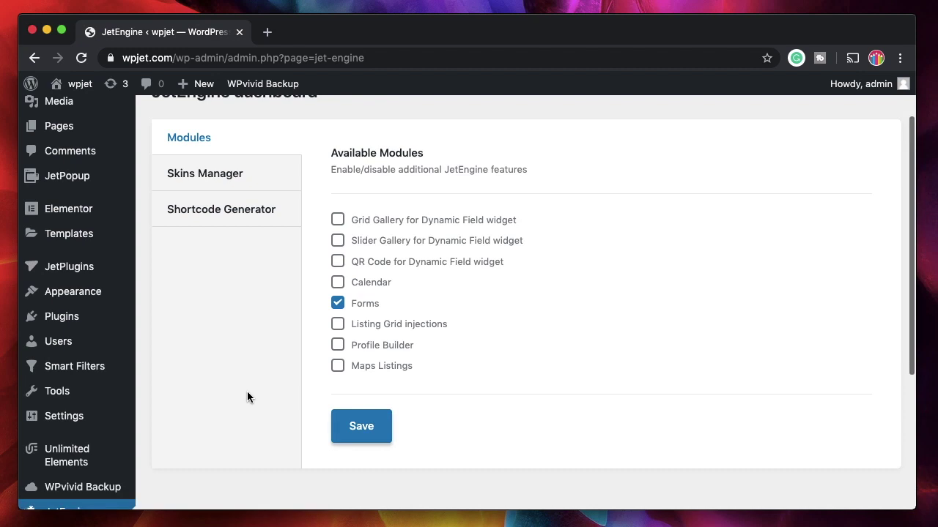
Open the JetEngine Forms list.
scroll(248, 397, down, 3)
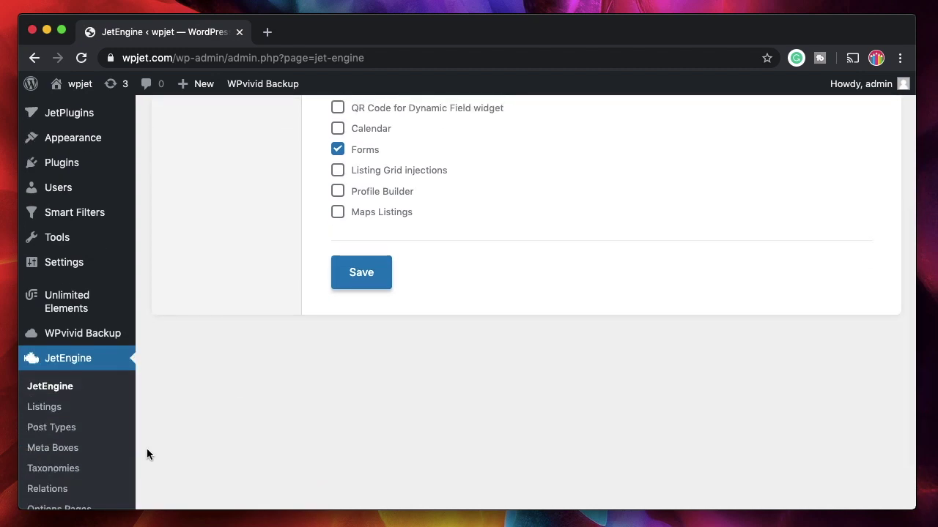
scroll(146, 454, down, 2)
click(41, 461)
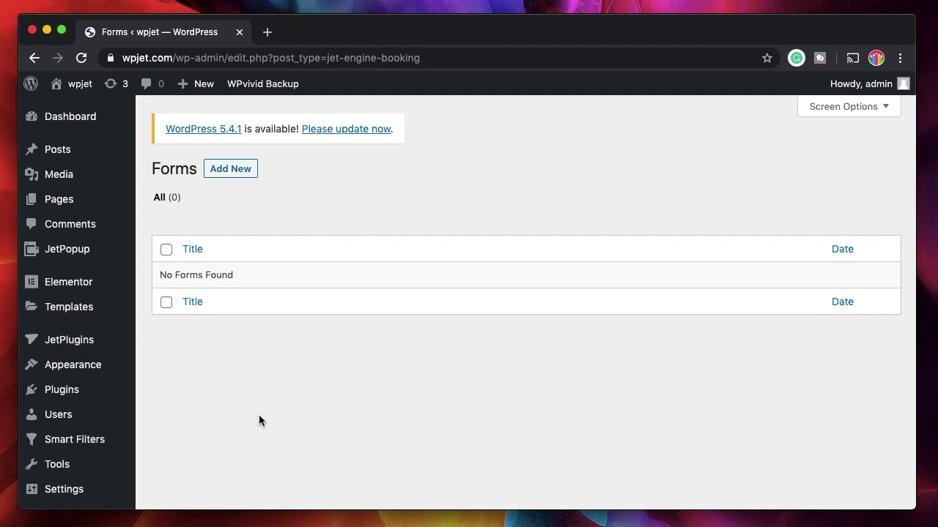
Add a new form and title it "Cost calculator".
click(242, 168)
text(COst)
key(BackSpace)
key(BackSpace)
key(BackSpace)
text(ost calculator)
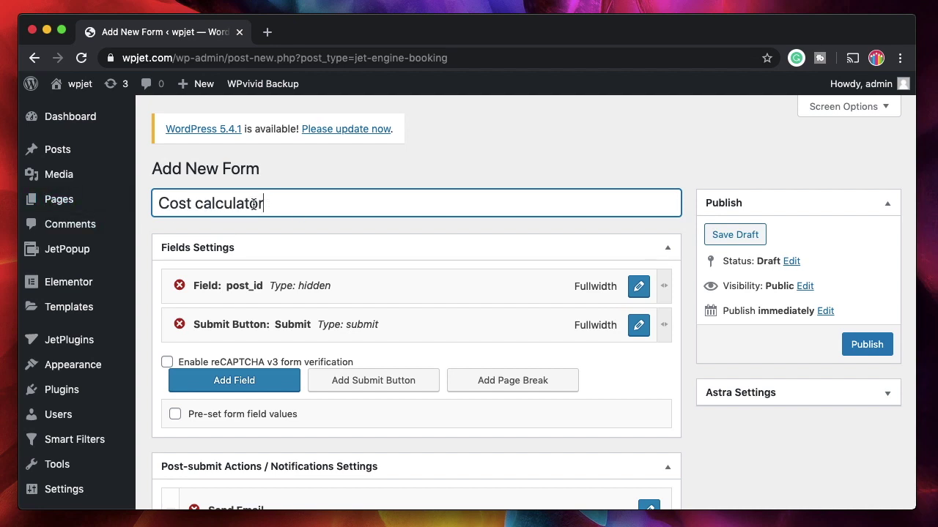
Delete the default post_id field and the default Submit button from the form.
scroll(305, 257, down, 3)
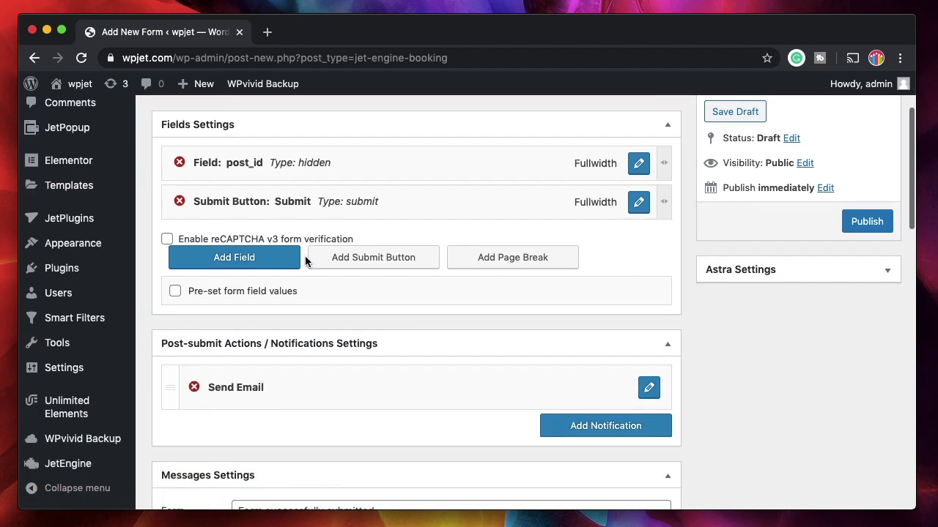
click(180, 164)
click(575, 142)
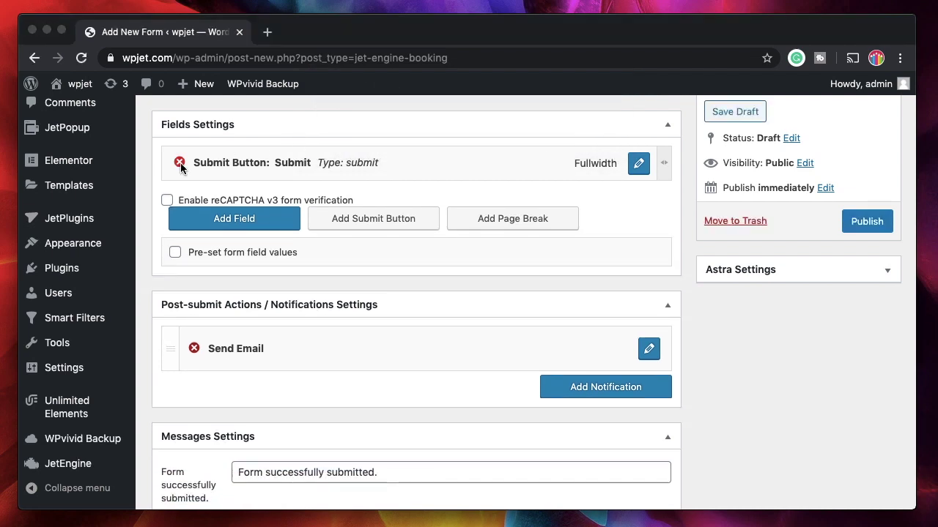
click(591, 140)
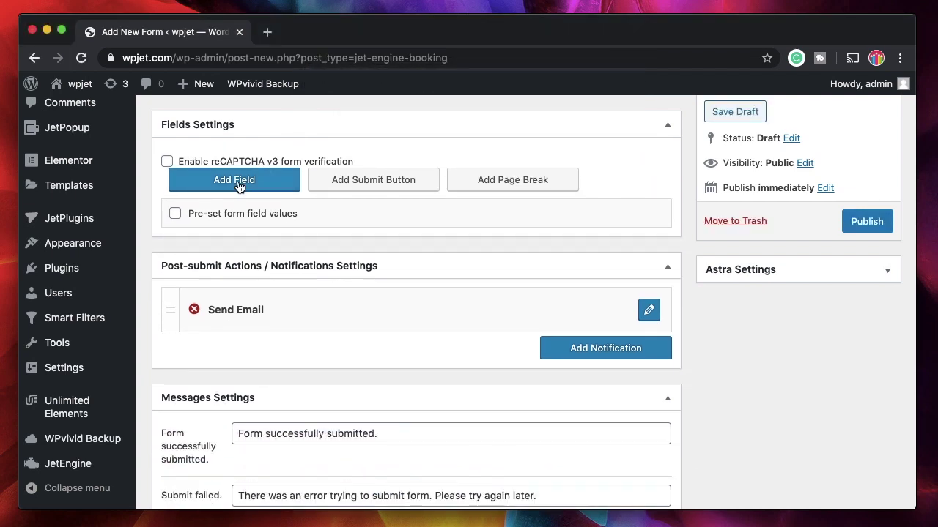
Add a new field to the form, set its type to Number and name it "number".
click(240, 183)
click(398, 175)
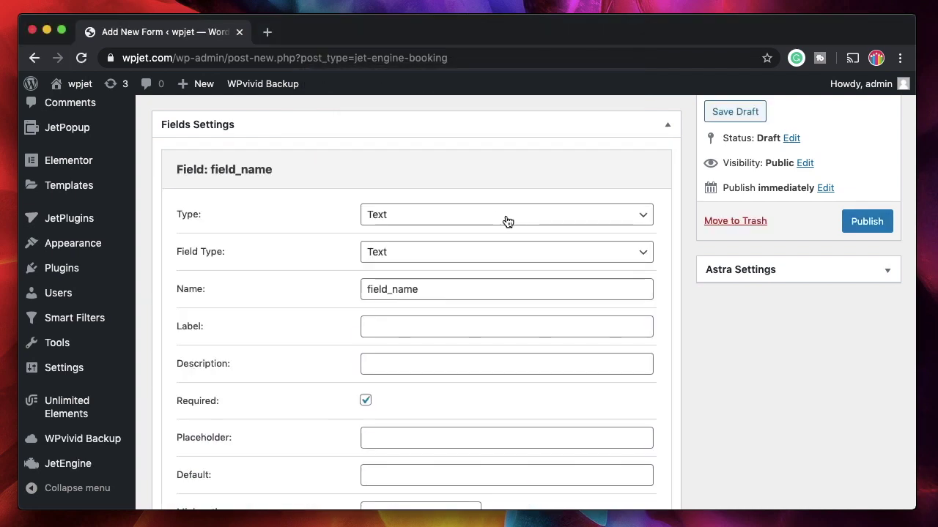
click(505, 220)
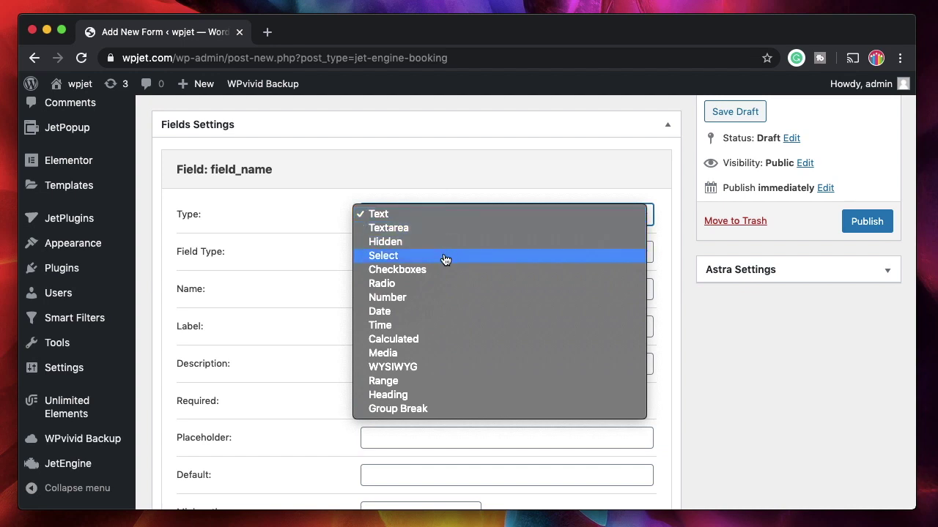
click(421, 297)
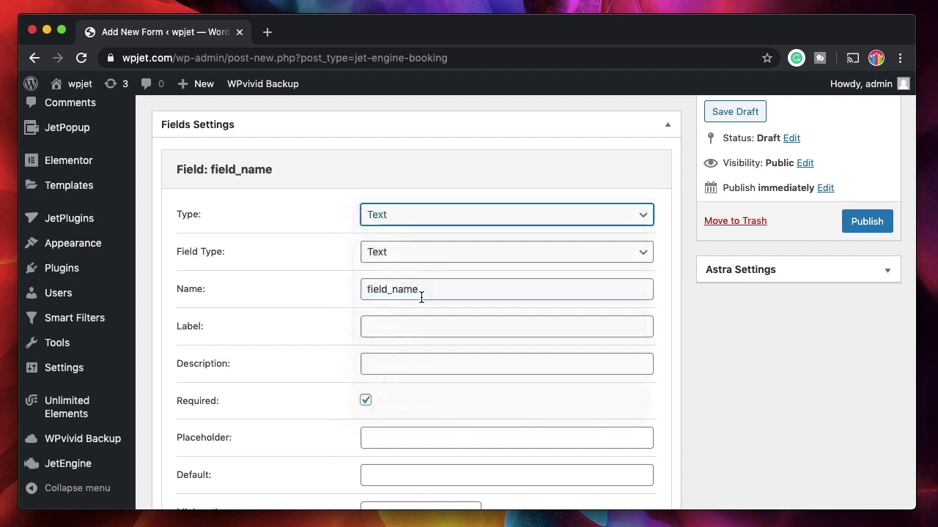
click(418, 251)
double_click(418, 251)
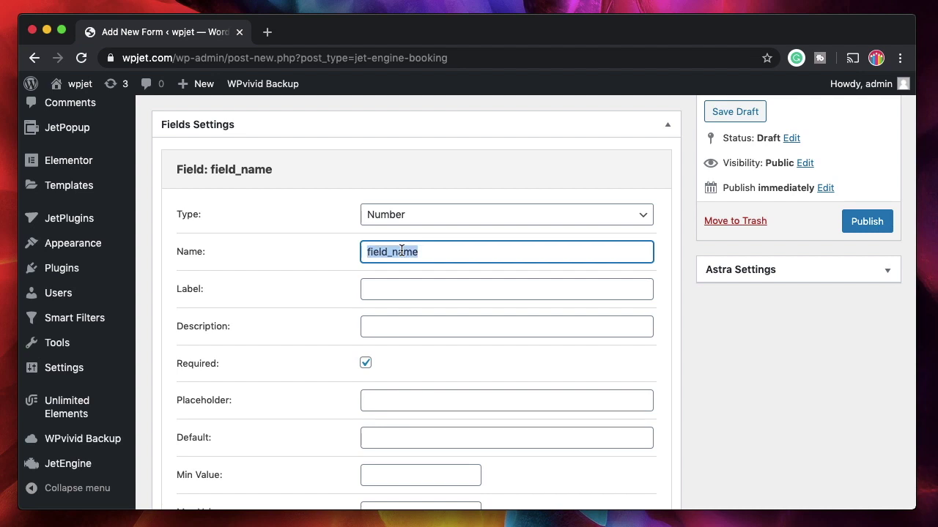
text(number)
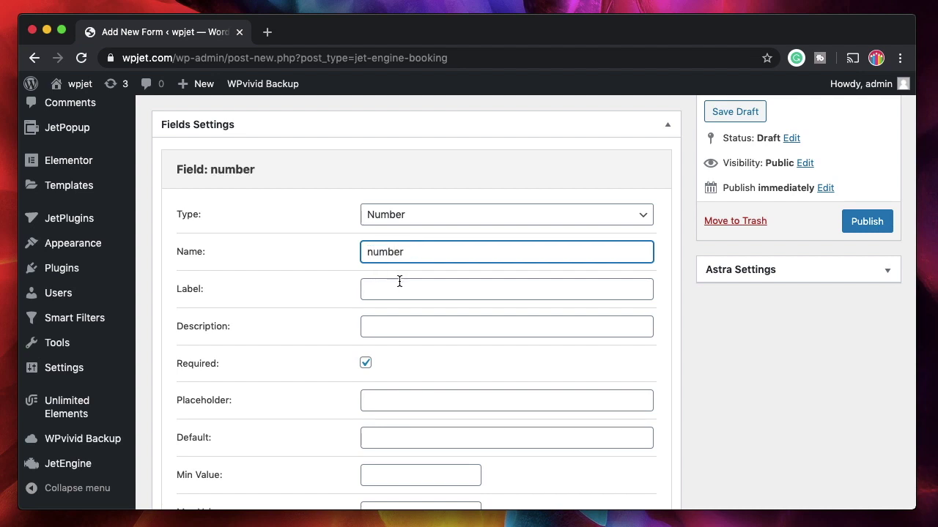
Label the number field "Number of Pages".
click(403, 290)
text(Number of Pages)
drag(446, 290, 388, 253)
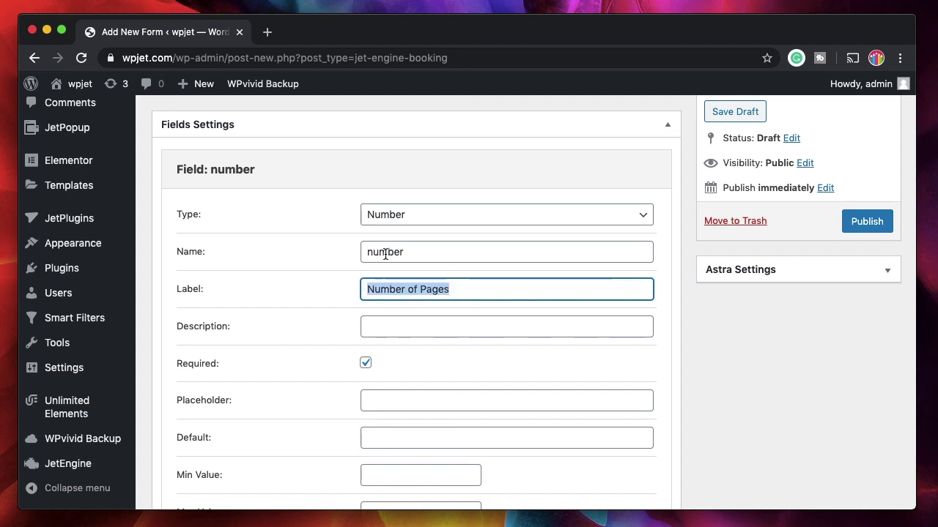
double_click(386, 253)
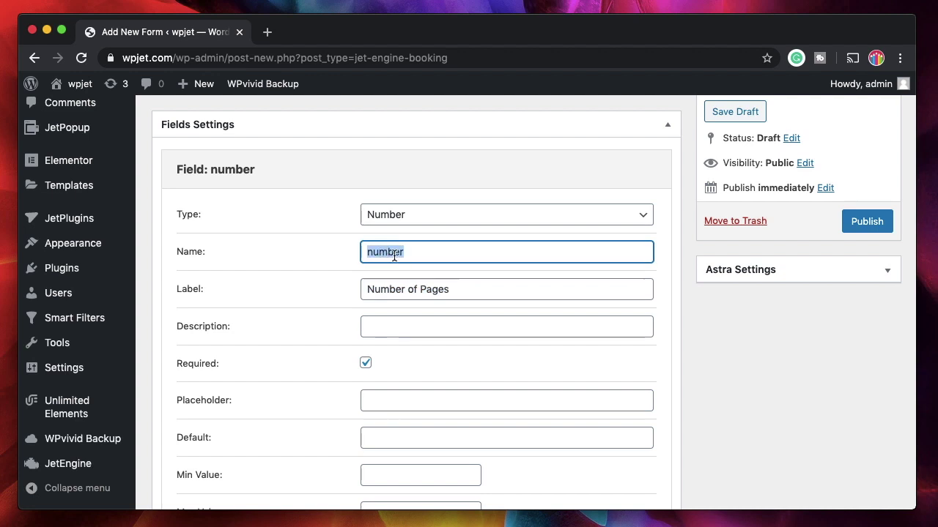
click(386, 326)
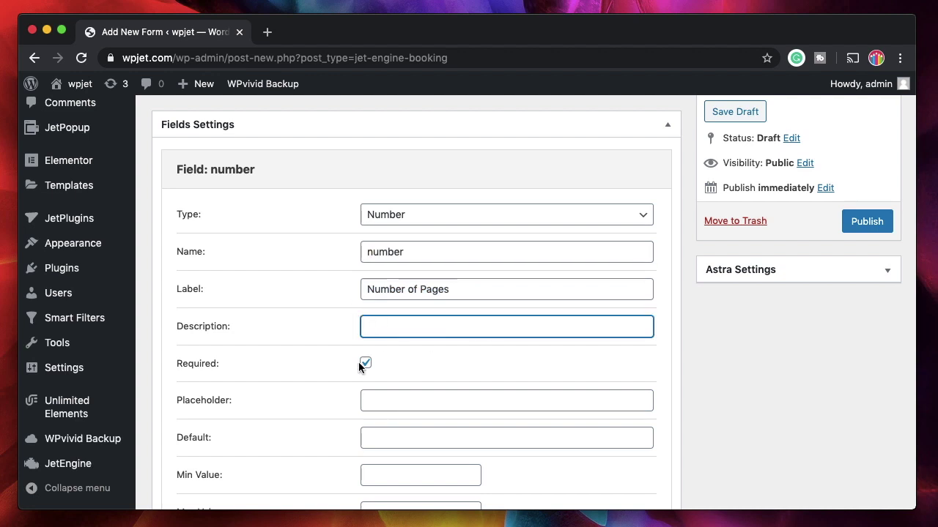
Set the number field's minimum value to 1 and apply the field changes.
scroll(352, 373, down, 5)
scroll(373, 325, down, 2)
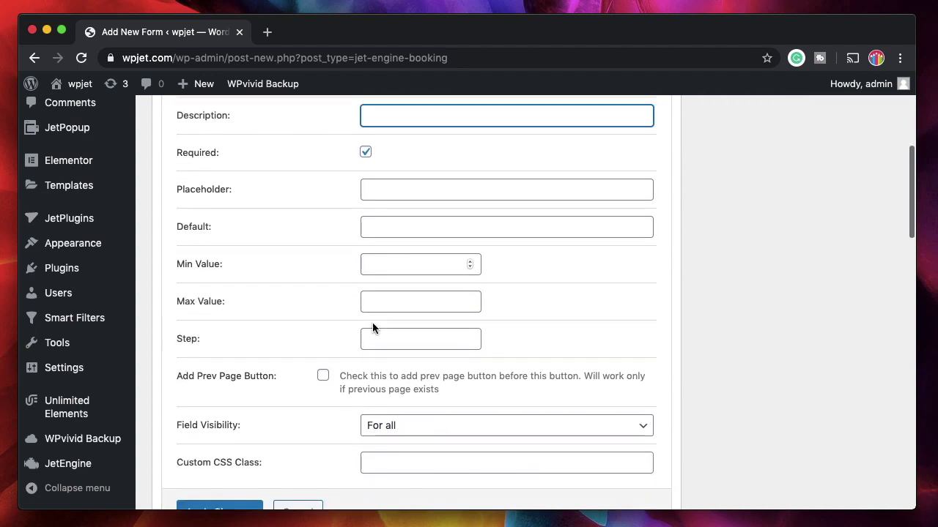
scroll(372, 326, down, 1)
click(399, 235)
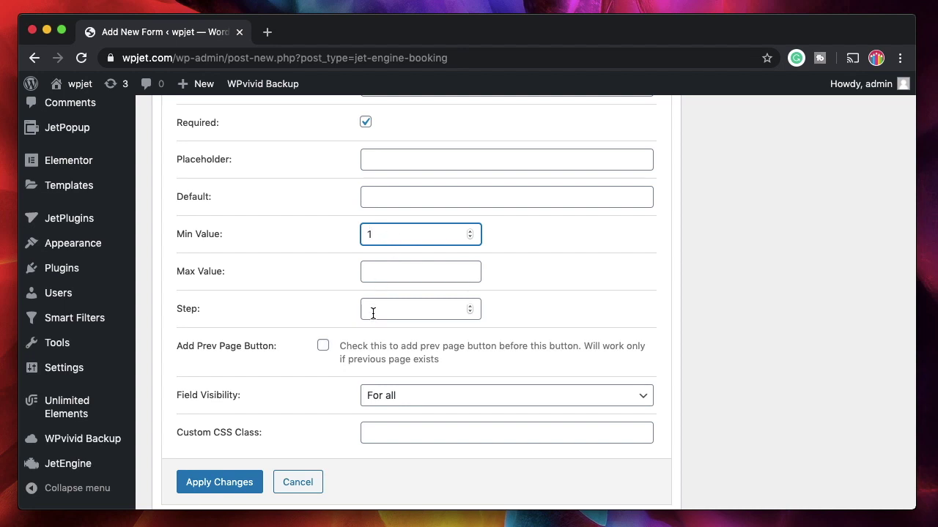
scroll(372, 315, down, 1)
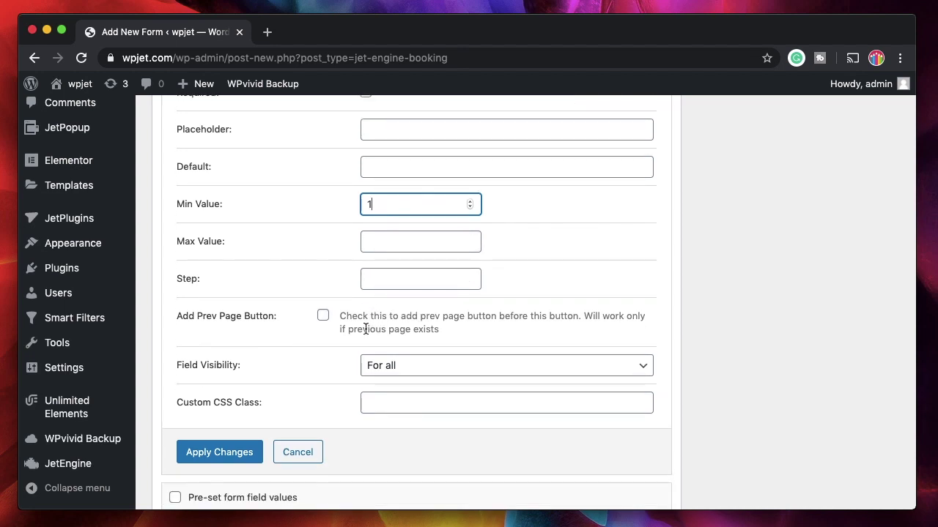
scroll(407, 264, down, 2)
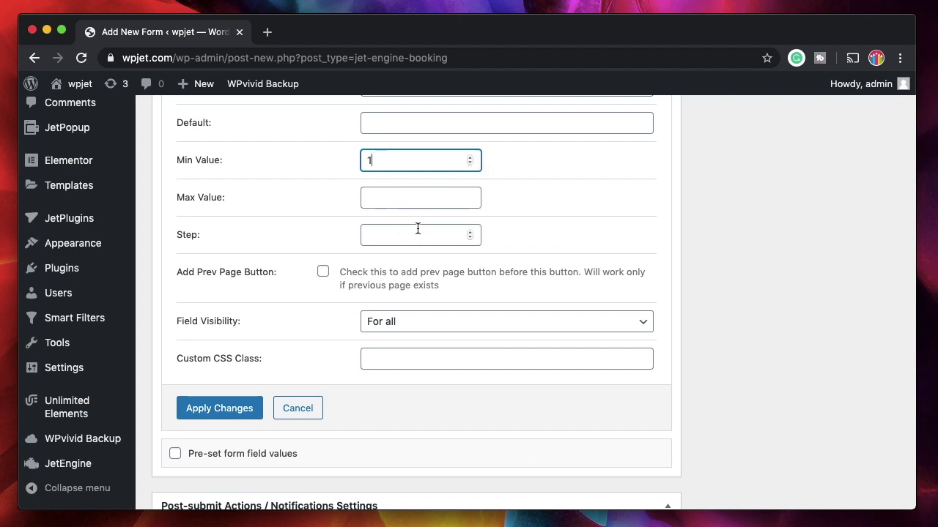
scroll(396, 278, down, 3)
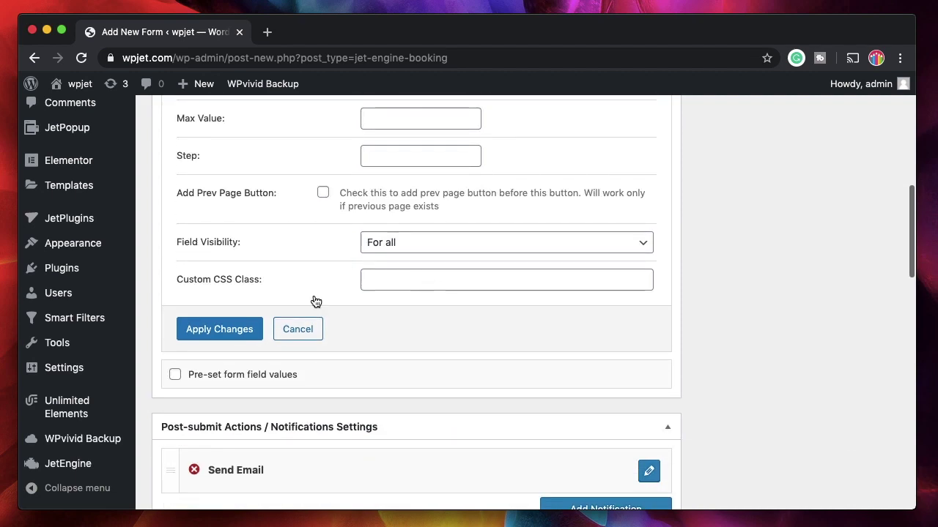
click(243, 335)
Add a second field to the form and set its type to Select.
scroll(339, 298, up, 15)
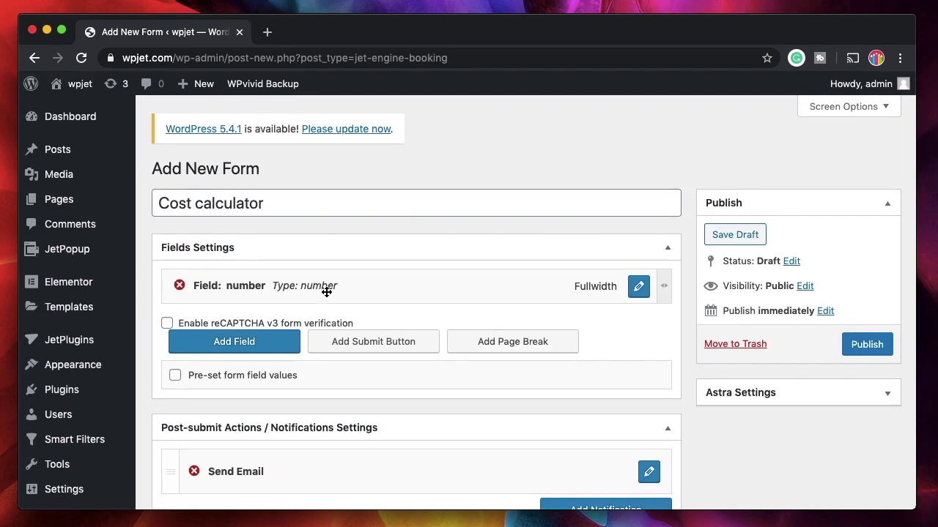
click(265, 343)
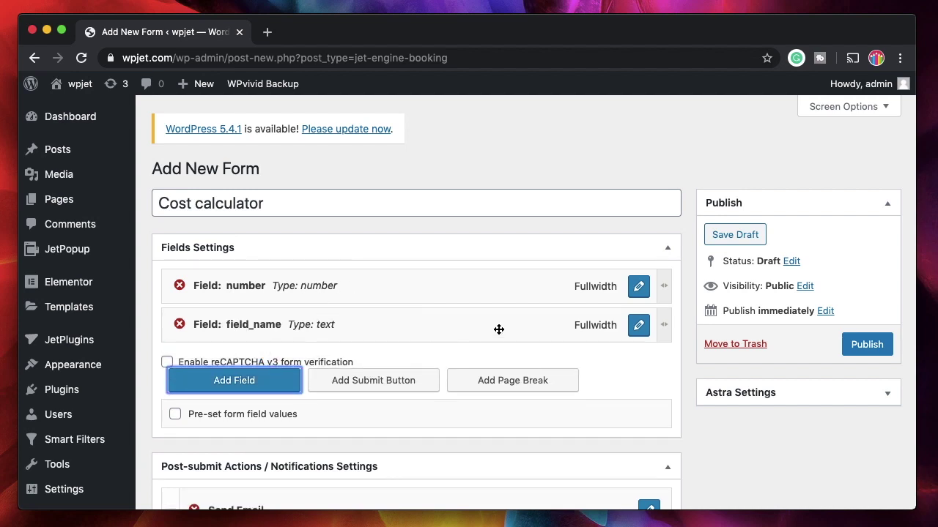
click(638, 326)
scroll(395, 293, down, 2)
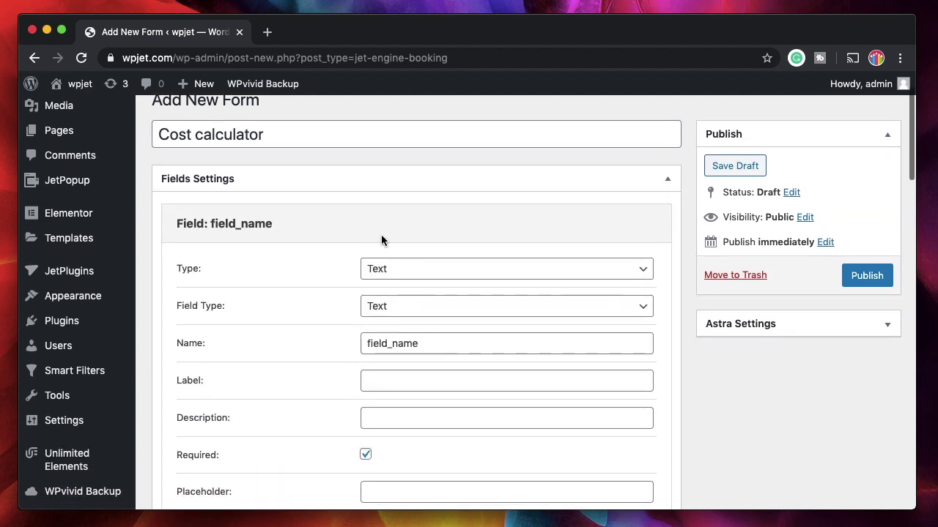
click(429, 268)
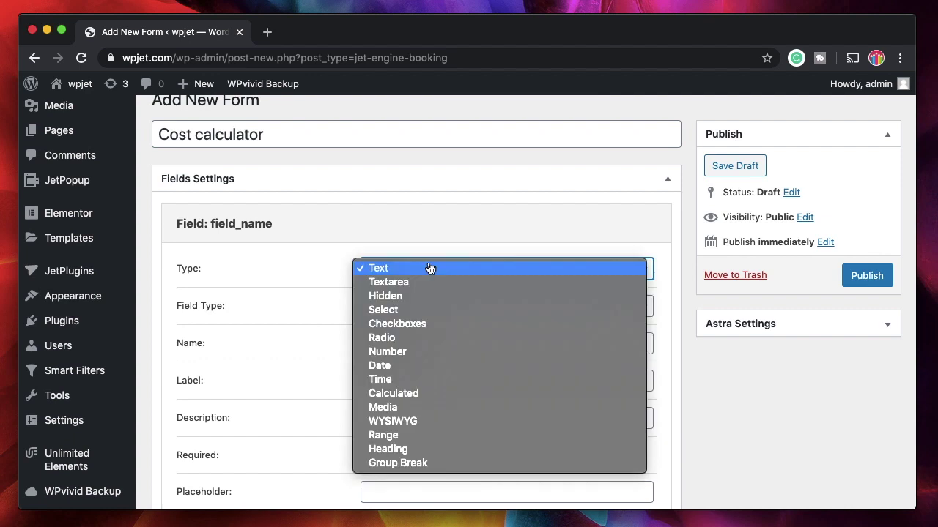
click(409, 311)
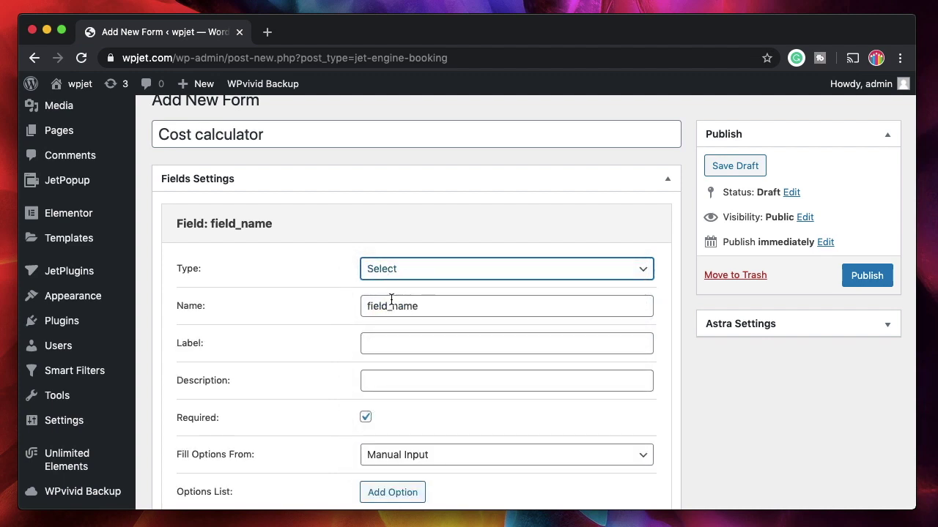
Name the select field "years" and label it "How long you want to work with us".
double_click(406, 307)
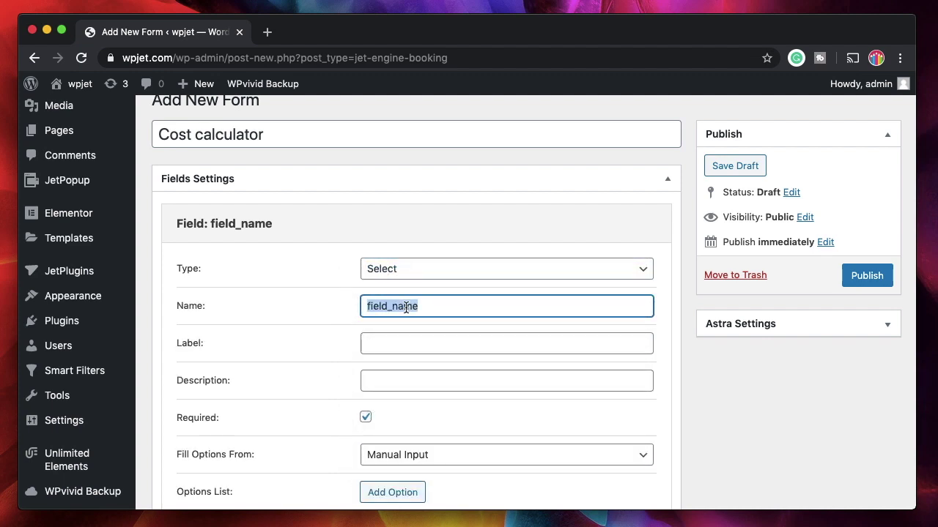
text(years)
key(Tab)
text(How long you want to work with us)
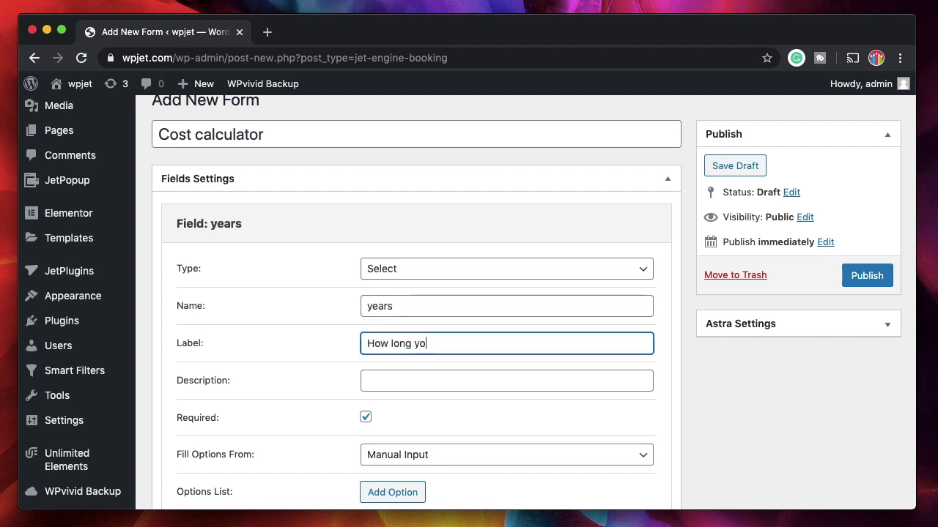
Keep Manual Input as the source of the select field's options and add a first empty option.
scroll(398, 422, down, 5)
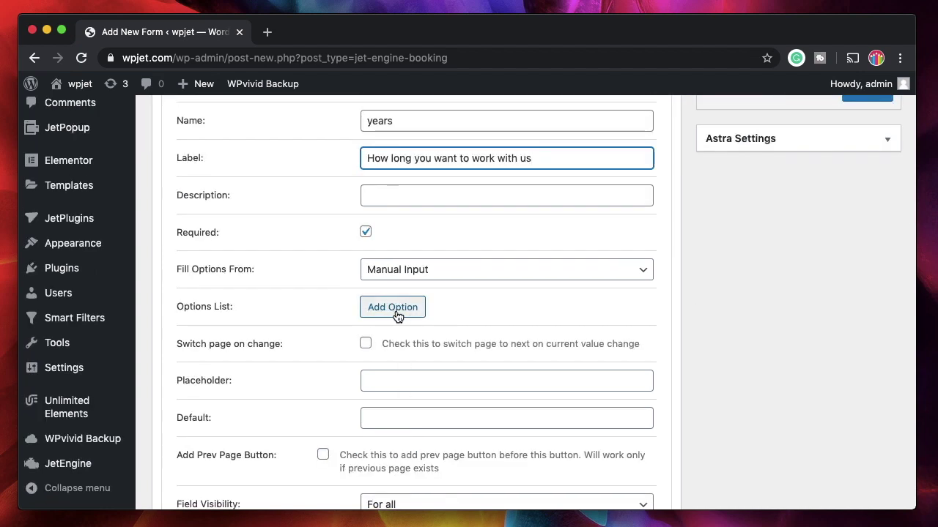
click(407, 276)
click(407, 277)
click(405, 272)
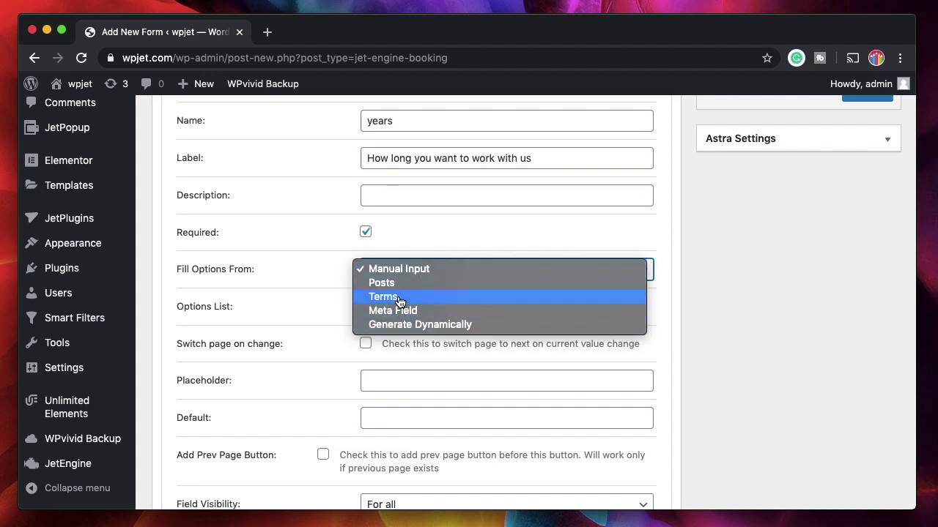
click(404, 272)
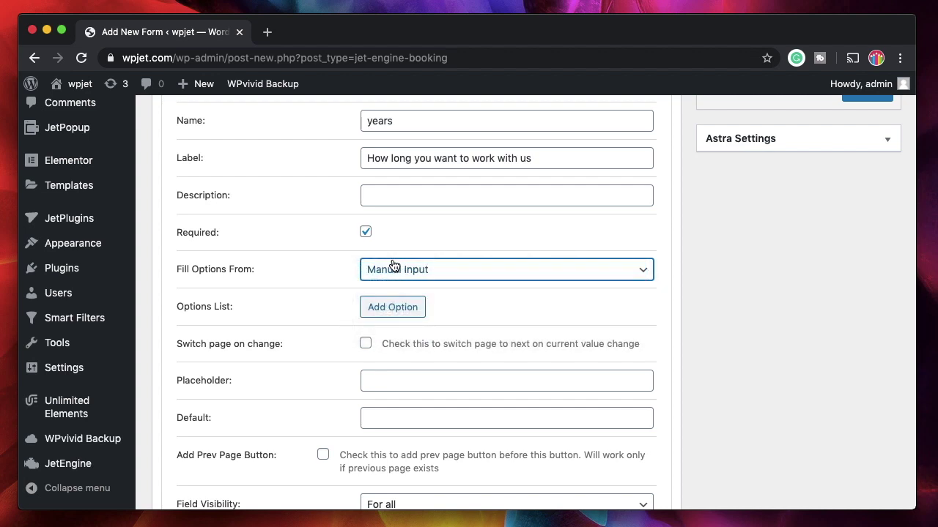
click(396, 309)
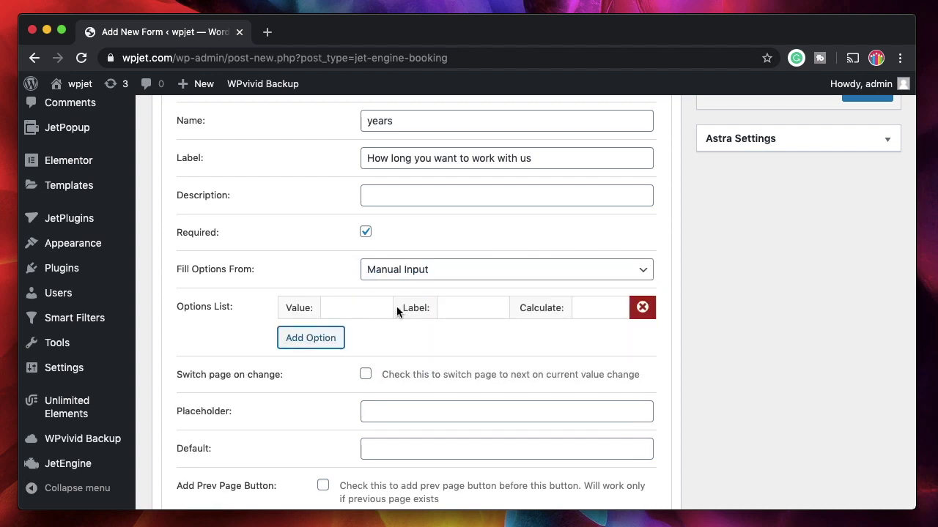
click(473, 275)
click(435, 268)
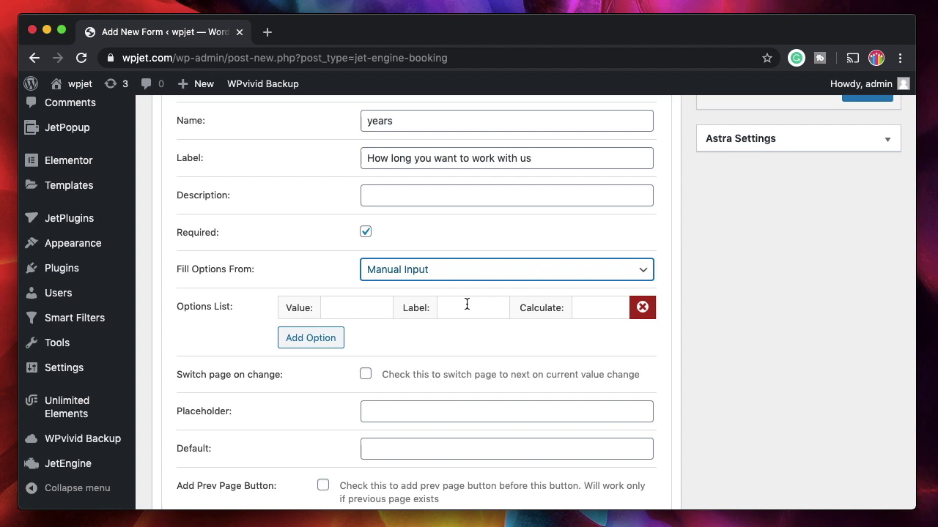
Label the first option of the select field "1 year" and set its value to 150.
click(467, 304)
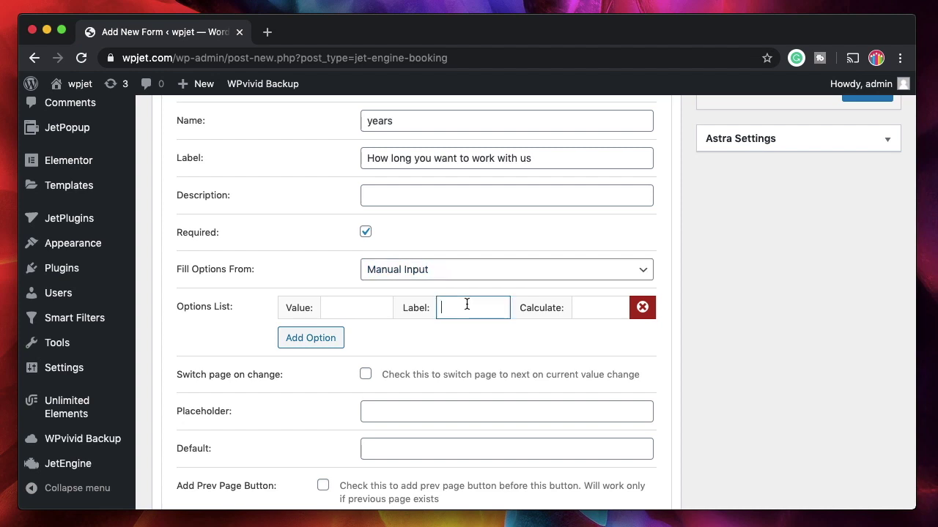
scroll(453, 314, up, 1)
text(1 year)
click(342, 342)
text(150)
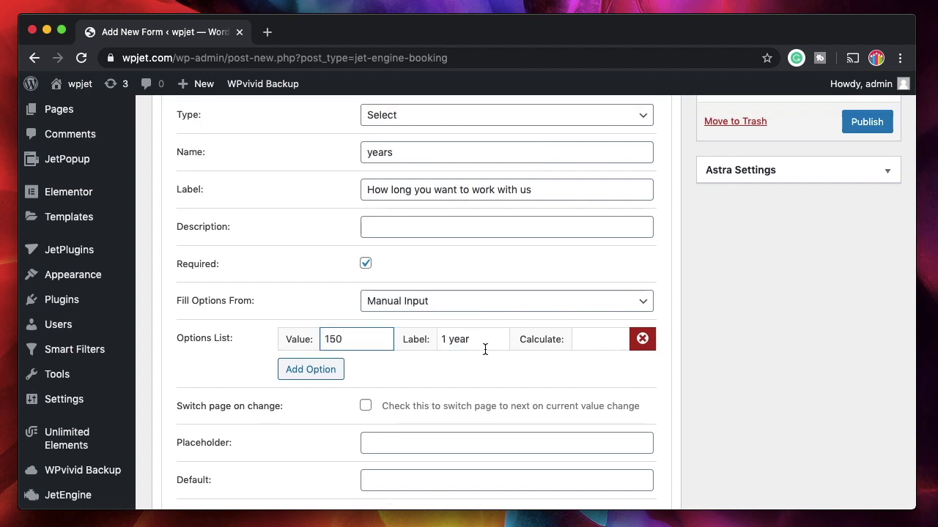
Add a second option to the select field with the label "2 years" and the value 250.
click(314, 370)
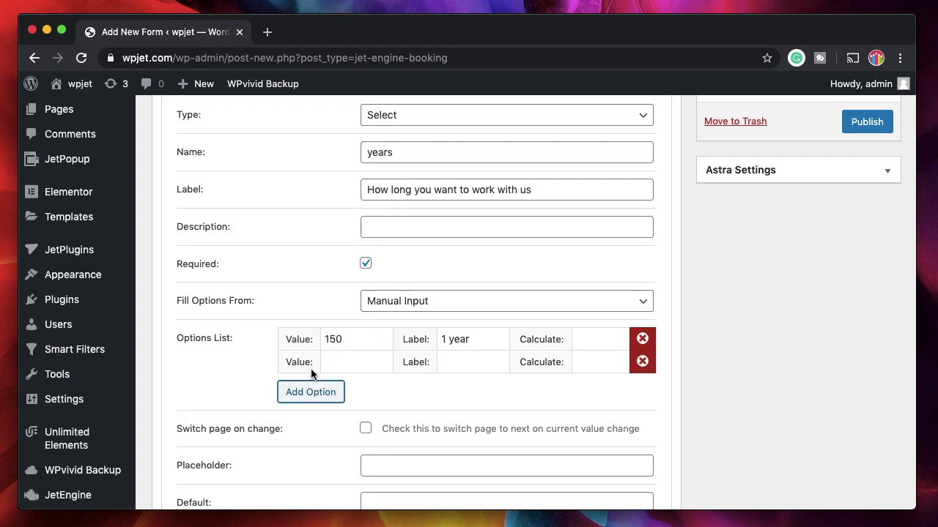
click(454, 362)
text(2 years)
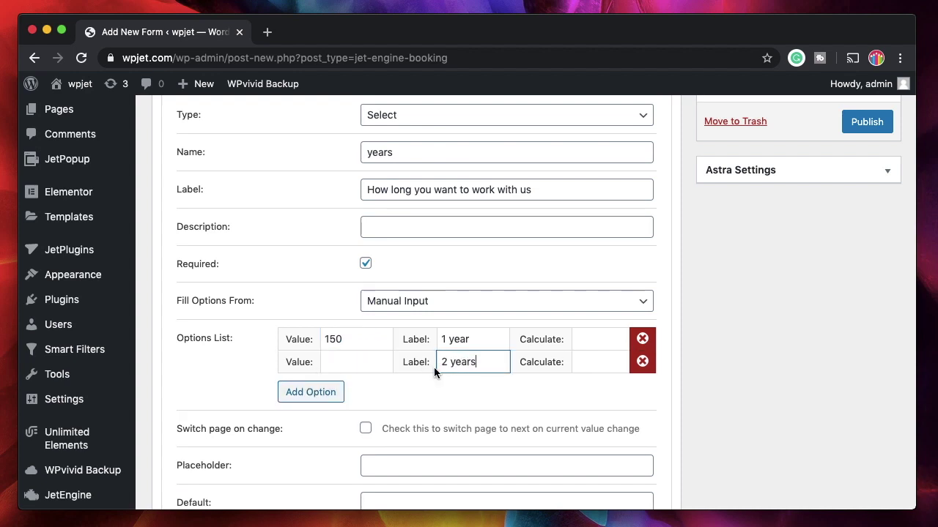
click(341, 352)
text(250)
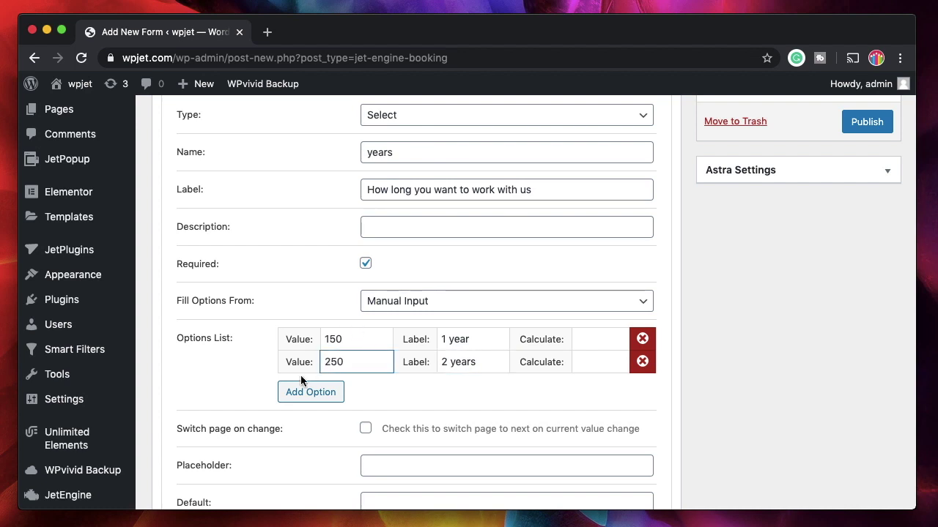
Review the labels and values of the select field's two options.
scroll(396, 386, down, 3)
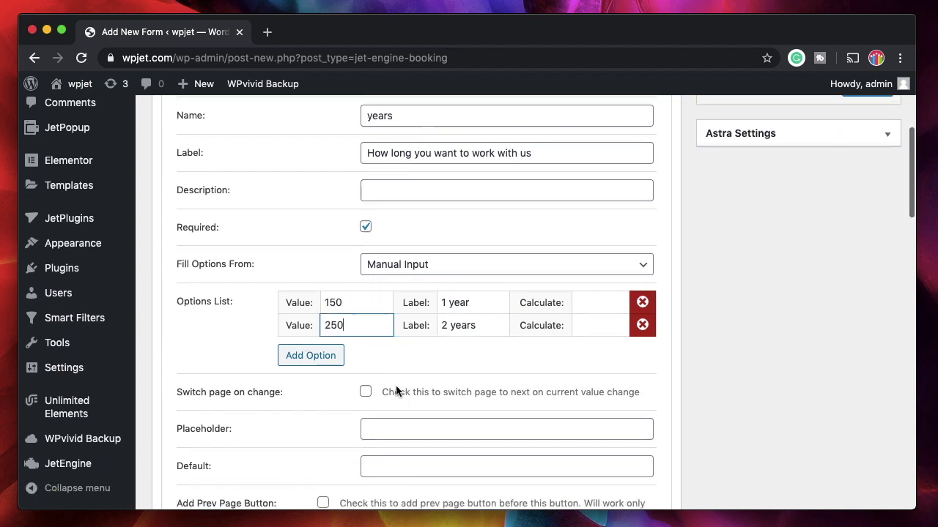
double_click(472, 245)
key(super+a)
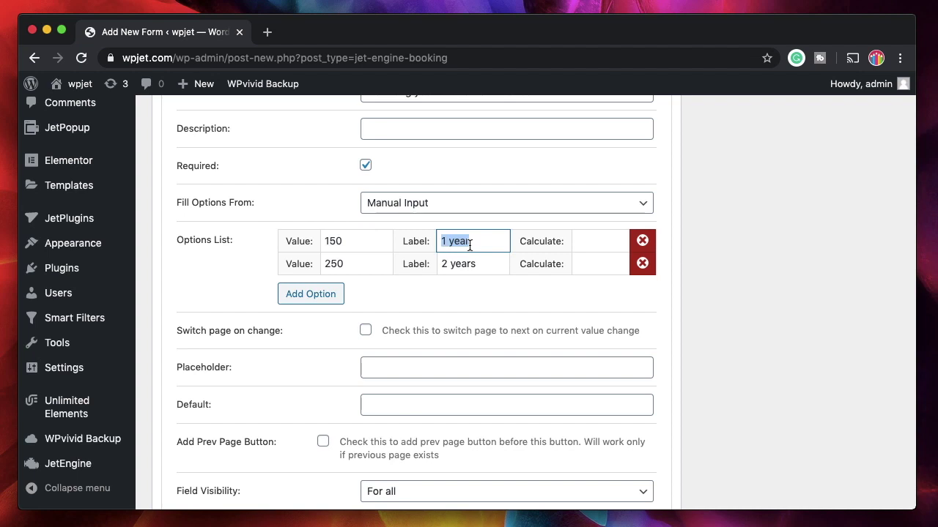
click(486, 266)
key(super+a)
click(467, 241)
double_click(466, 242)
double_click(334, 244)
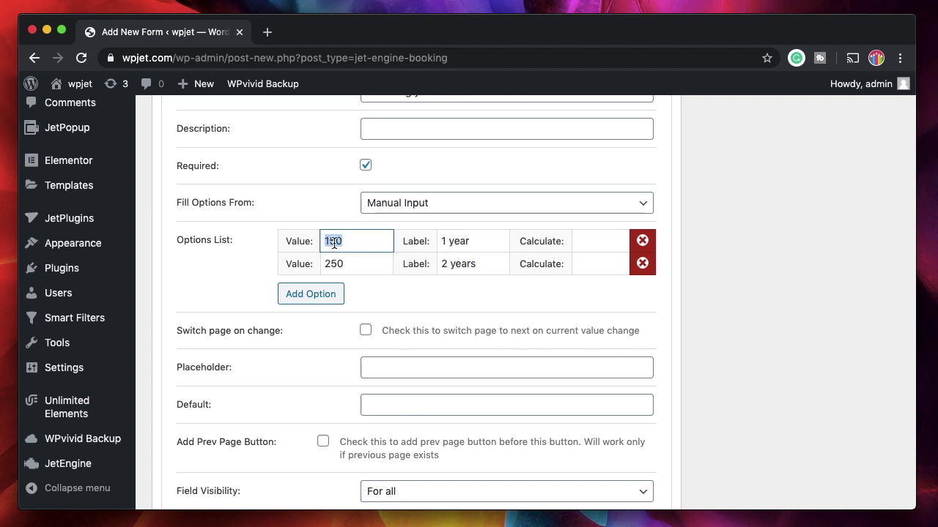
double_click(339, 264)
Apply the select field's changes and add a third form field of type Checkboxes.
scroll(205, 264, down, 15)
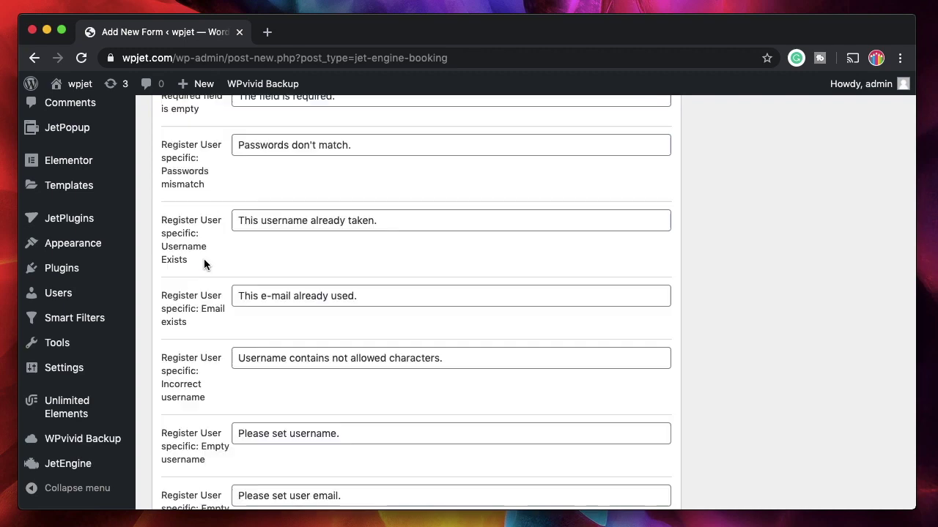
scroll(209, 238, up, 15)
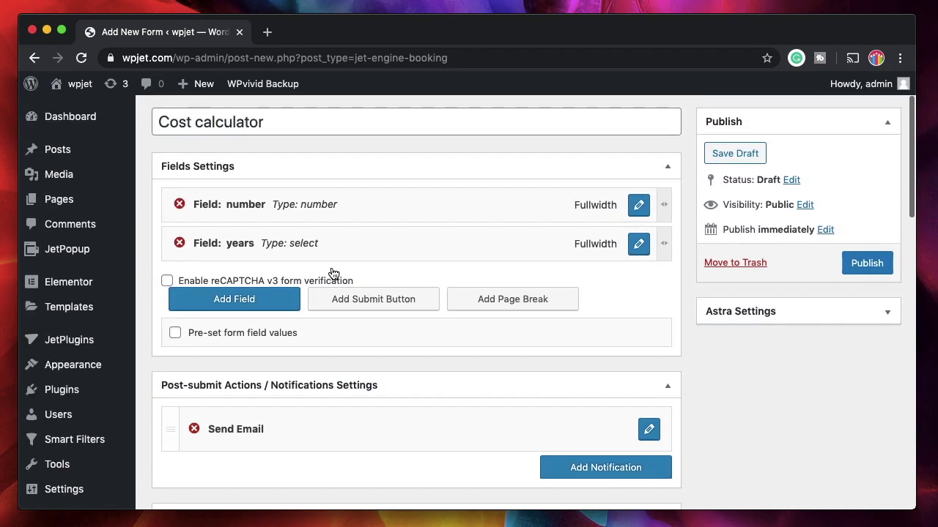
click(246, 302)
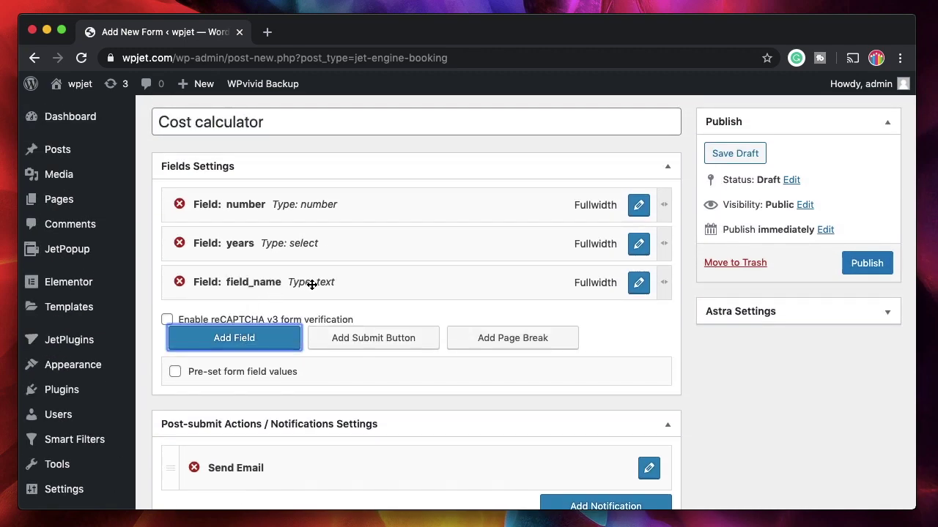
click(638, 285)
click(506, 256)
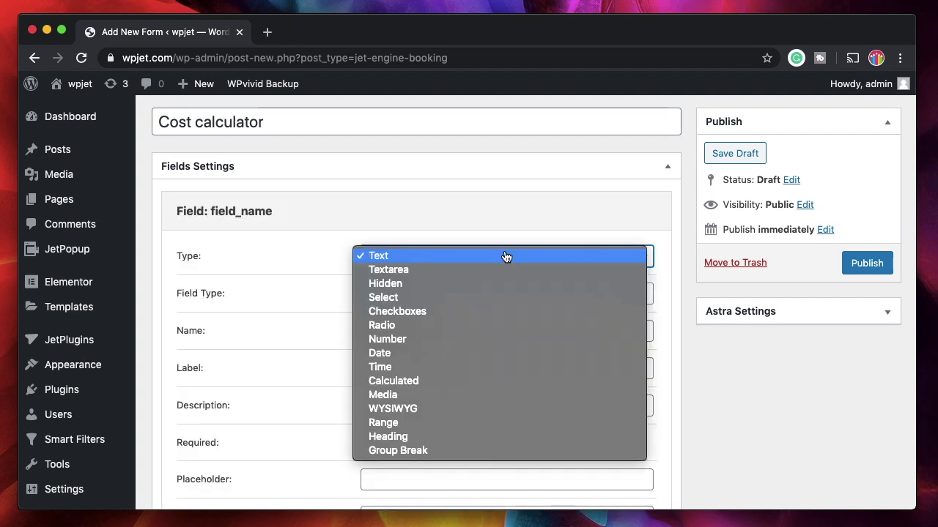
click(438, 312)
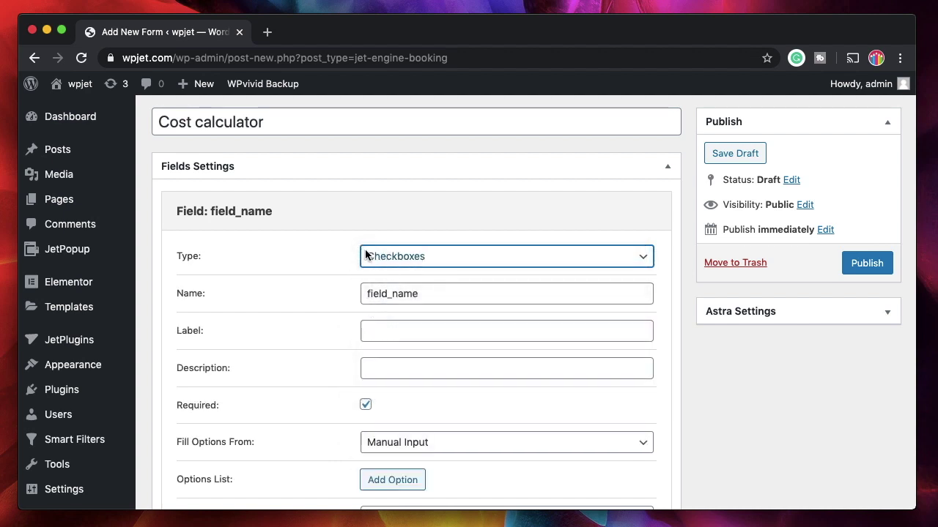
Name the checkboxes field "services" and label it "Additional services".
double_click(426, 293)
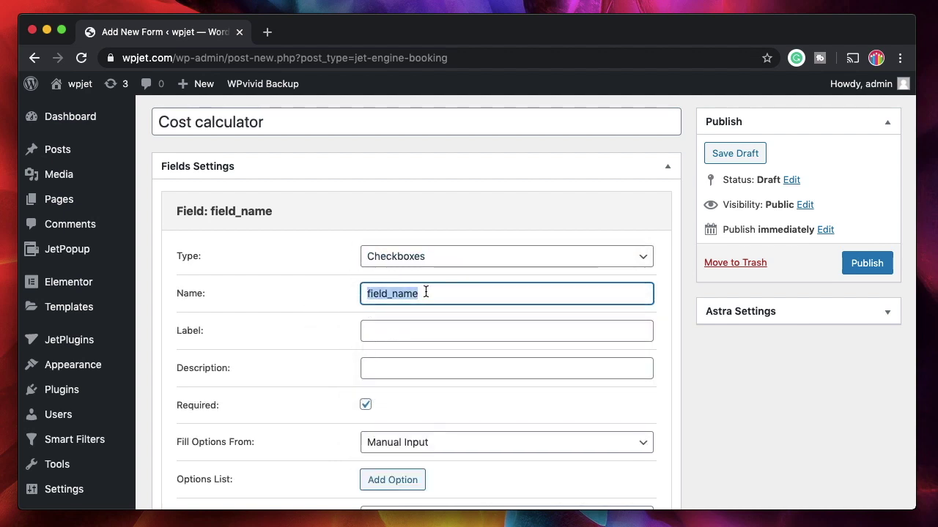
text(add)
key(BackSpace)
text(services)
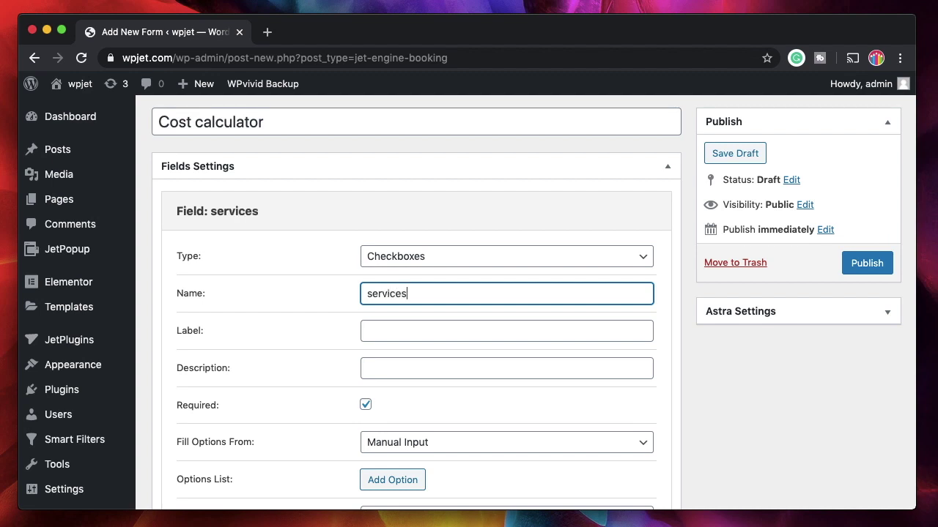
click(404, 326)
text(Additional services)
Add a first option to the checkboxes field with the label "seo" and the value 100.
scroll(416, 328, down, 5)
click(393, 273)
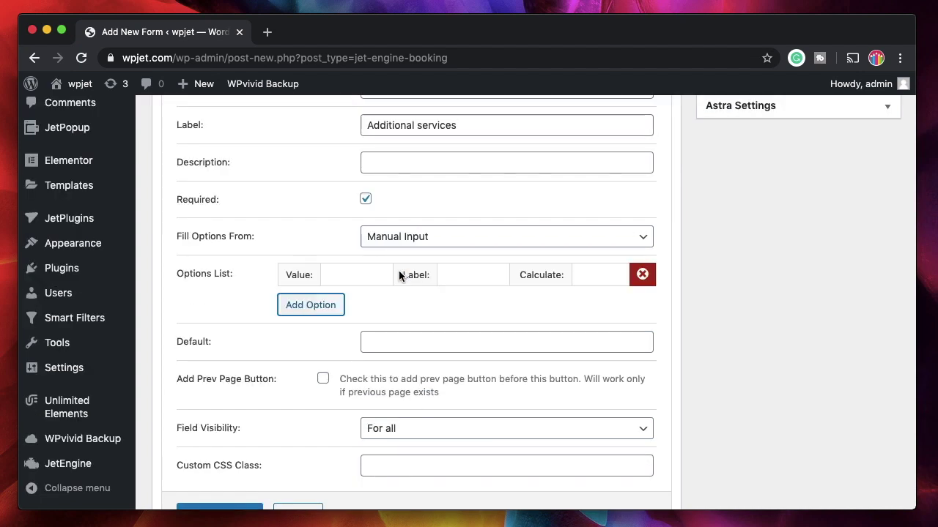
click(452, 275)
text(seo)
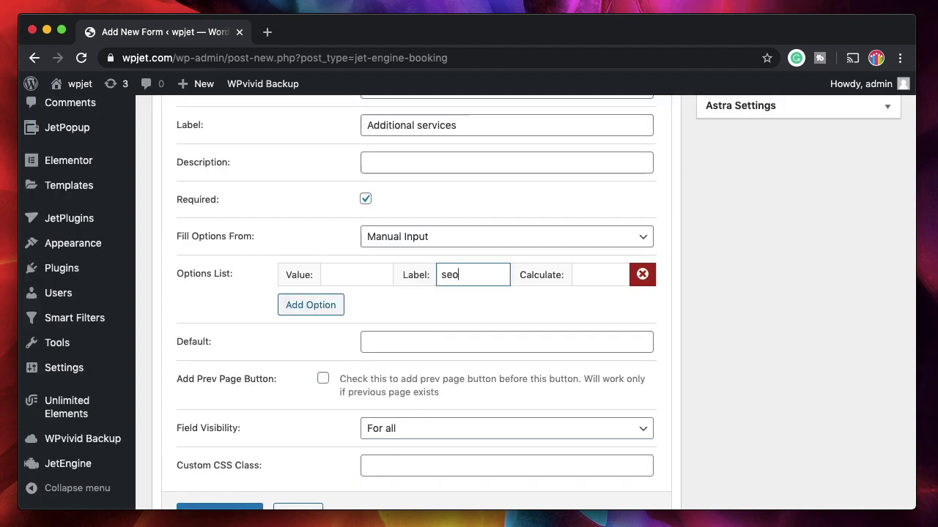
click(367, 277)
text(100)
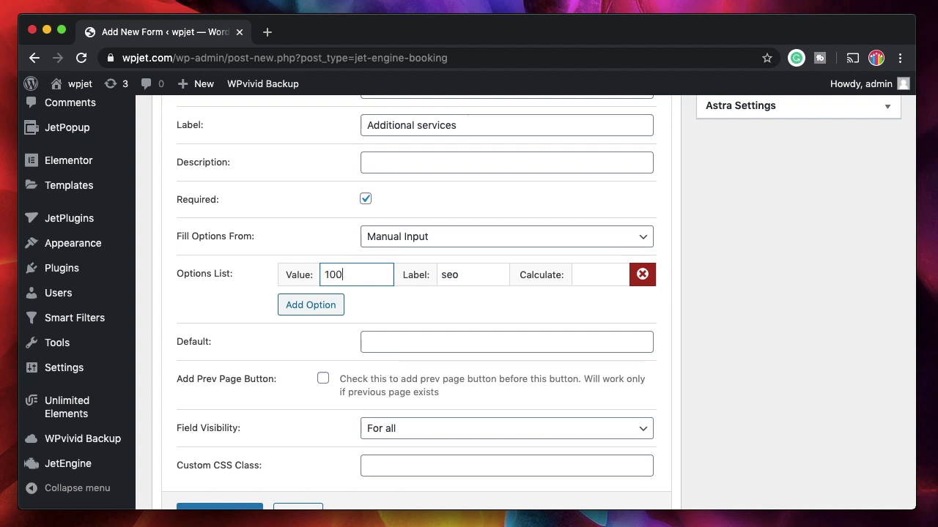
Add a second option to the checkboxes field with the label "copywriting" and the value 100.
click(322, 304)
click(458, 298)
text(copywriting)
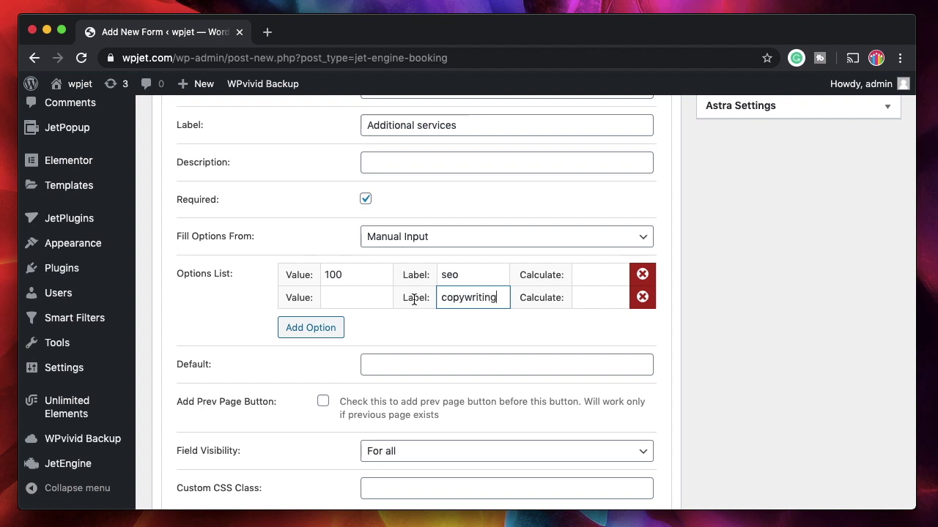
click(368, 302)
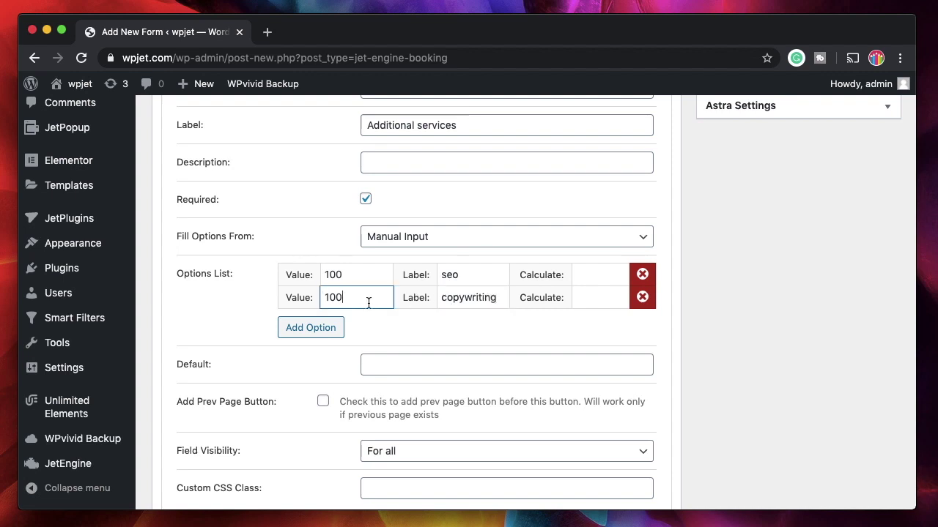
Add a third option to the checkboxes field with the label "digital marketing" and the value 1000.
click(328, 331)
click(452, 320)
text(digital marketing)
click(358, 320)
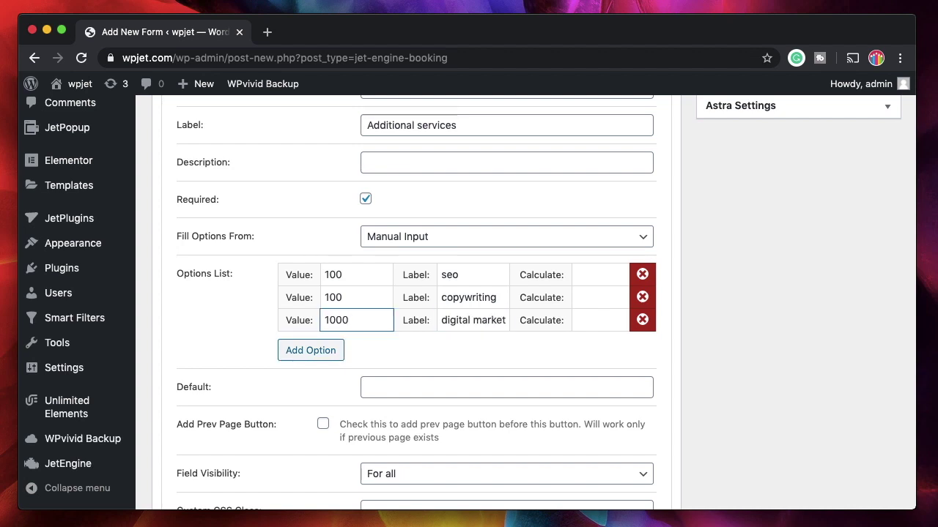
text(1000)
Apply the checkboxes field's changes and add a submit button to the form.
scroll(402, 333, down, 10)
scroll(402, 332, up, 1)
click(235, 196)
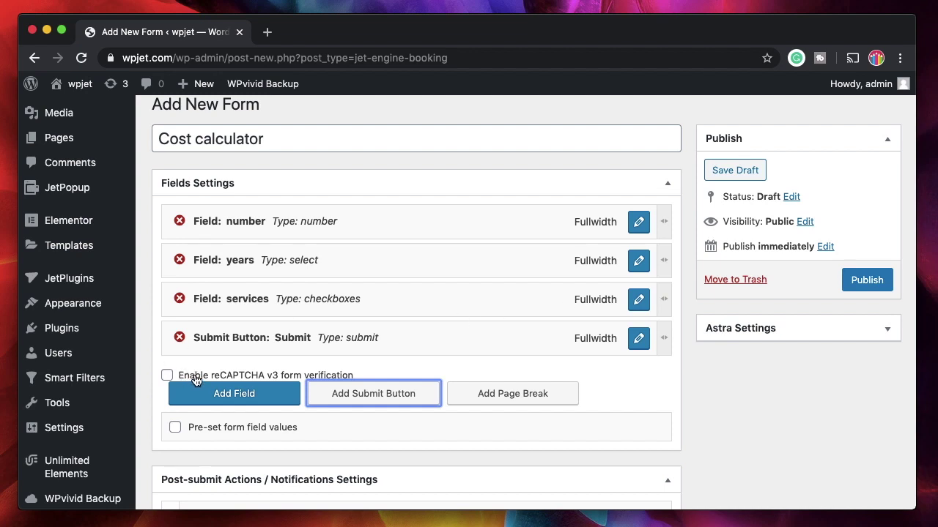
Narrow the number field in the form layout to 2/3 width.
scroll(479, 293, down, 2)
scroll(476, 286, up, 3)
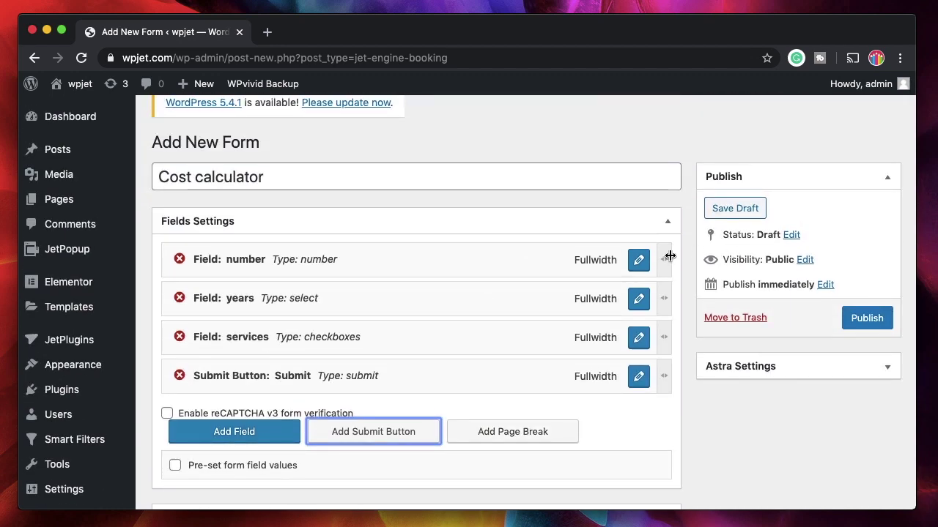
drag(669, 257, 556, 266)
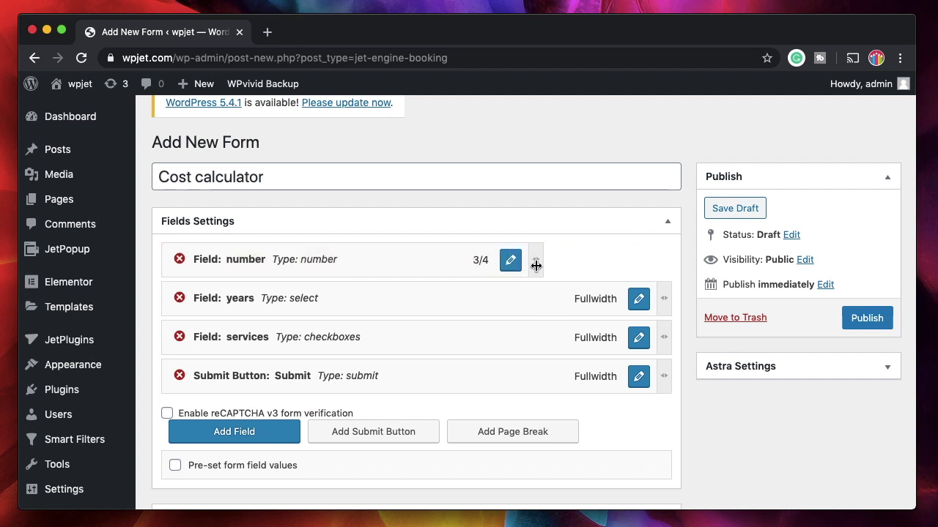
mouse_move(537, 265)
mouse_down()
mouse_move(482, 266)
mouse_move(659, 268)
mouse_move(487, 267)
mouse_up()
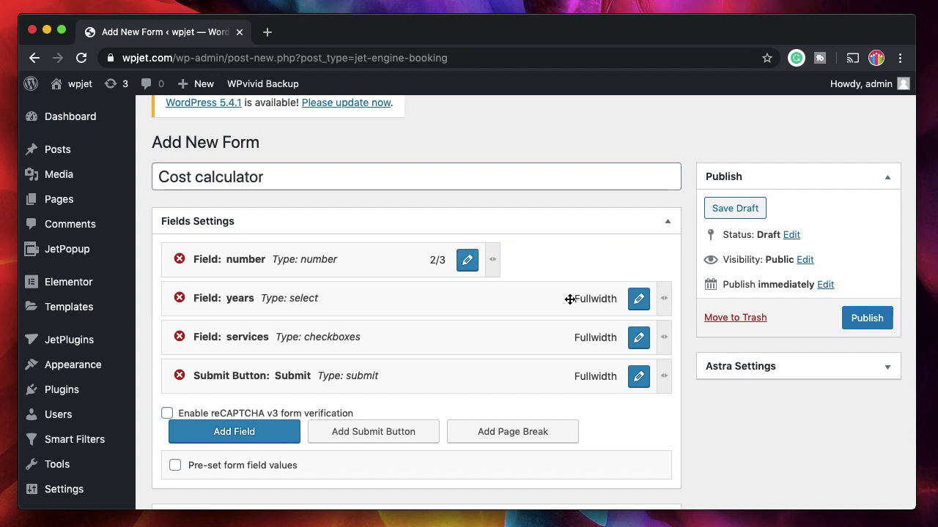
Narrow the years field to 1/3 width and place it beside the number field in the same row.
drag(659, 299, 323, 300)
drag(227, 301, 564, 260)
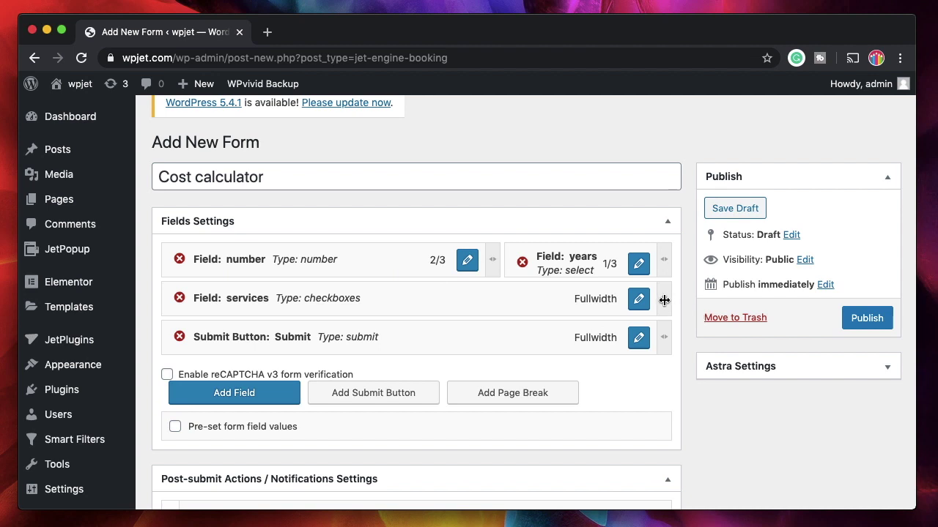
drag(664, 300, 502, 278)
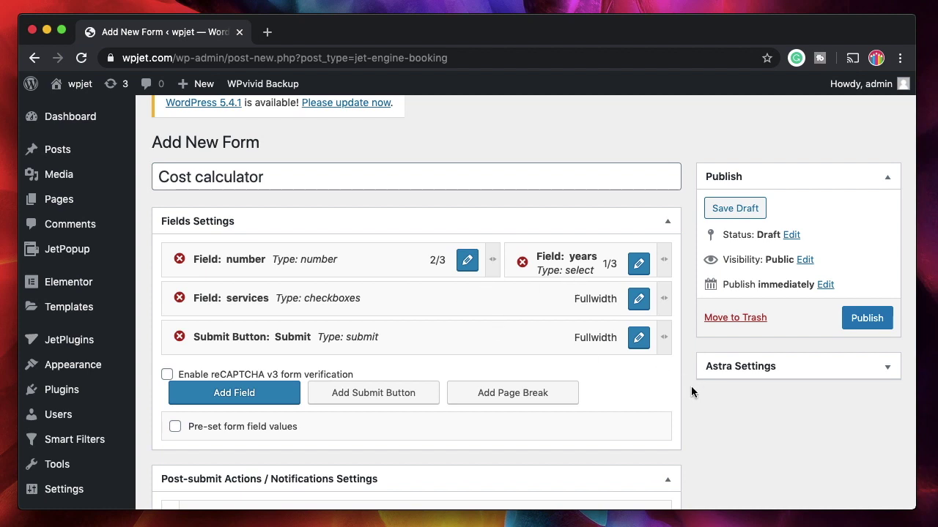
Open the settings of the Send Email post-submit notification and examine its mail fields.
scroll(597, 297, down, 3)
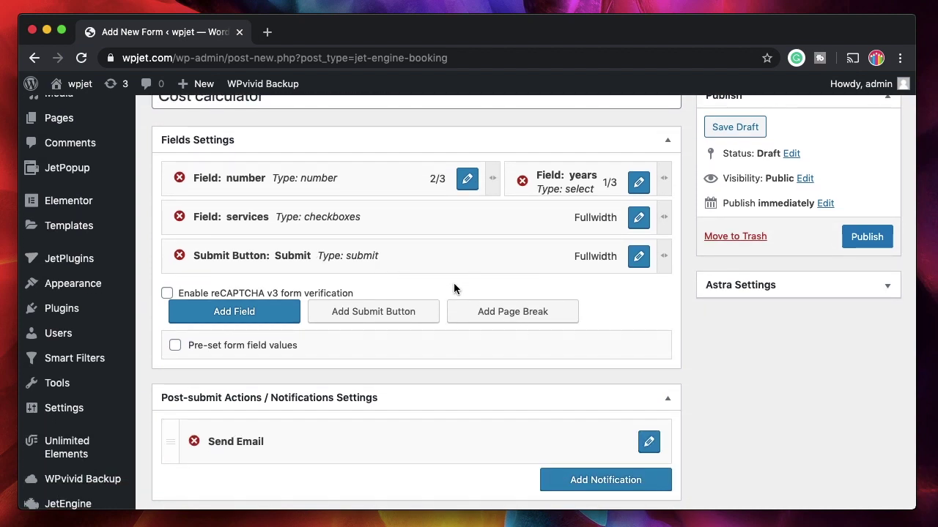
scroll(454, 283, down, 4)
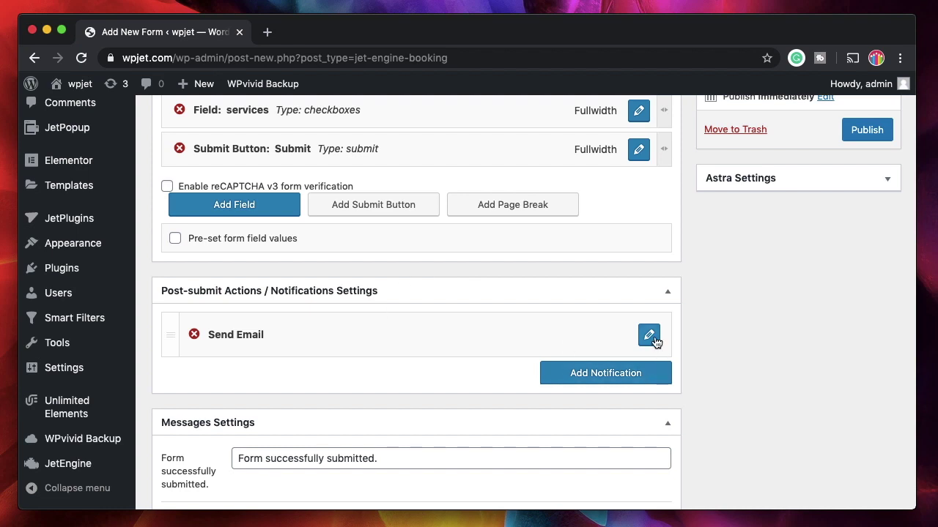
click(648, 336)
scroll(452, 356, down, 5)
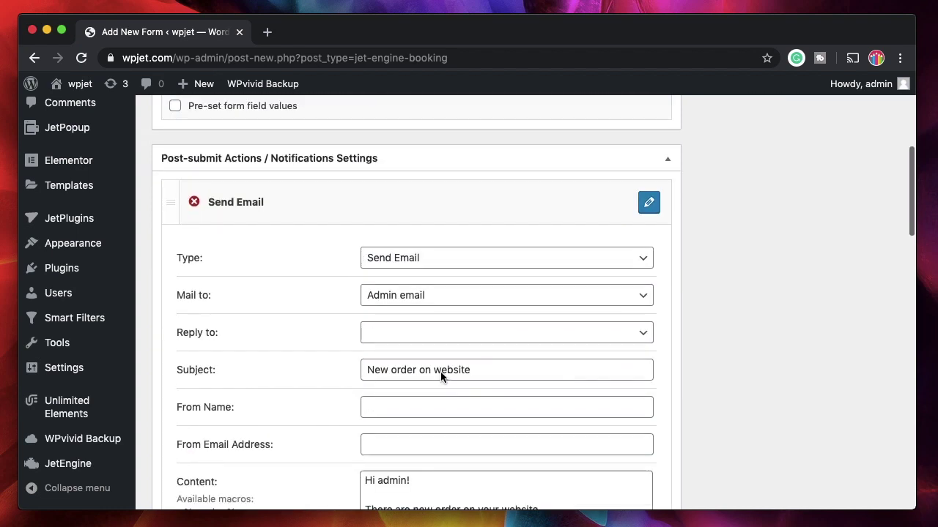
Examine the available notification types and compare the email content's macros with the form's field names.
click(471, 259)
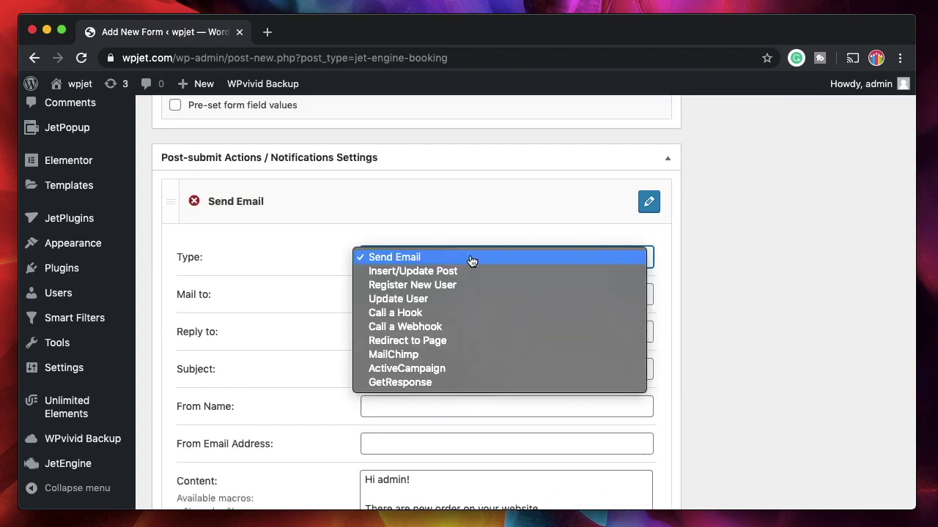
click(451, 257)
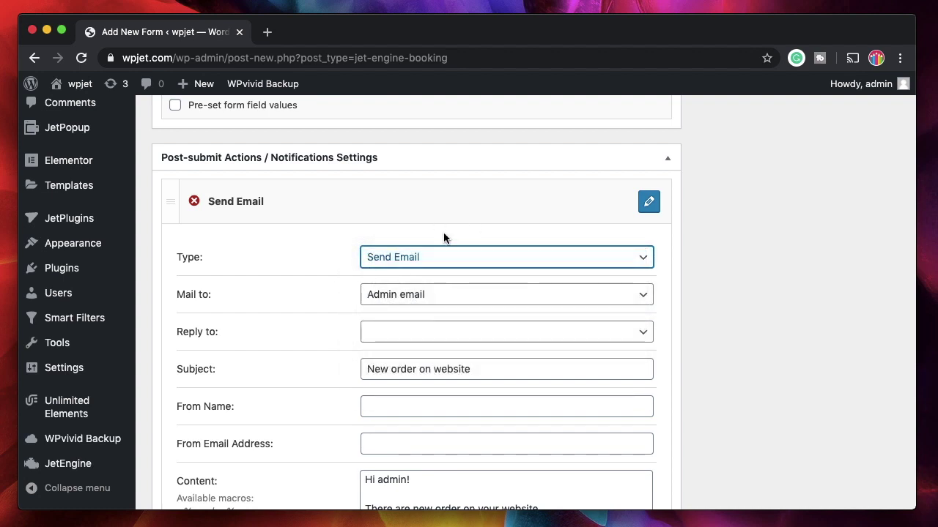
scroll(505, 242, down, 1)
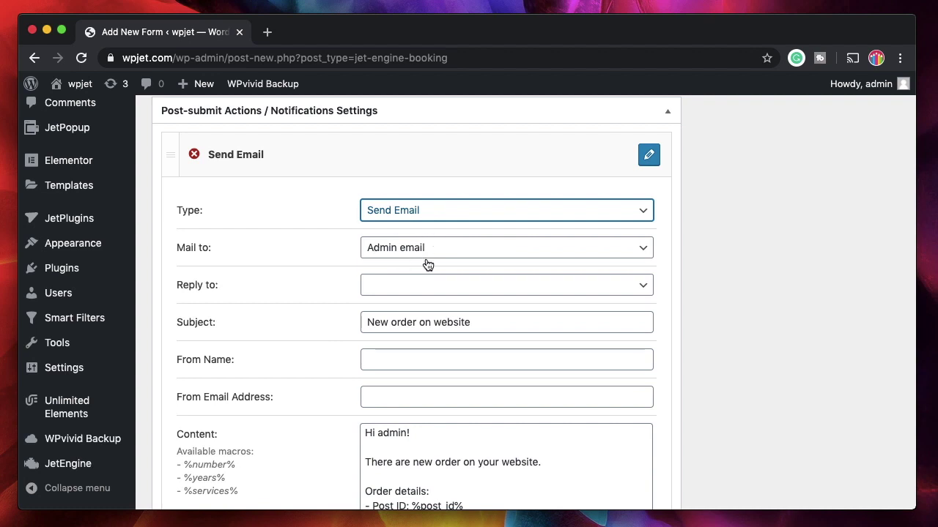
scroll(464, 316, down, 2)
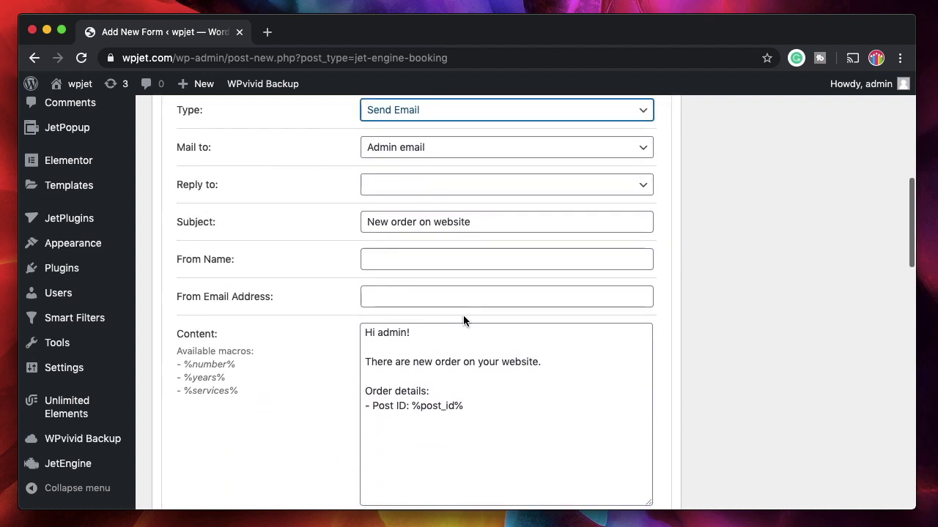
click(440, 407)
double_click(440, 408)
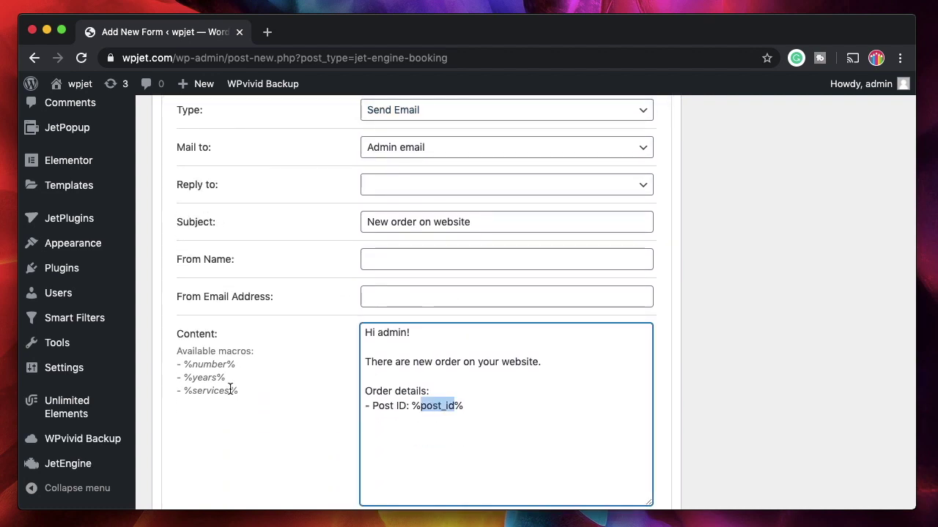
double_click(207, 365)
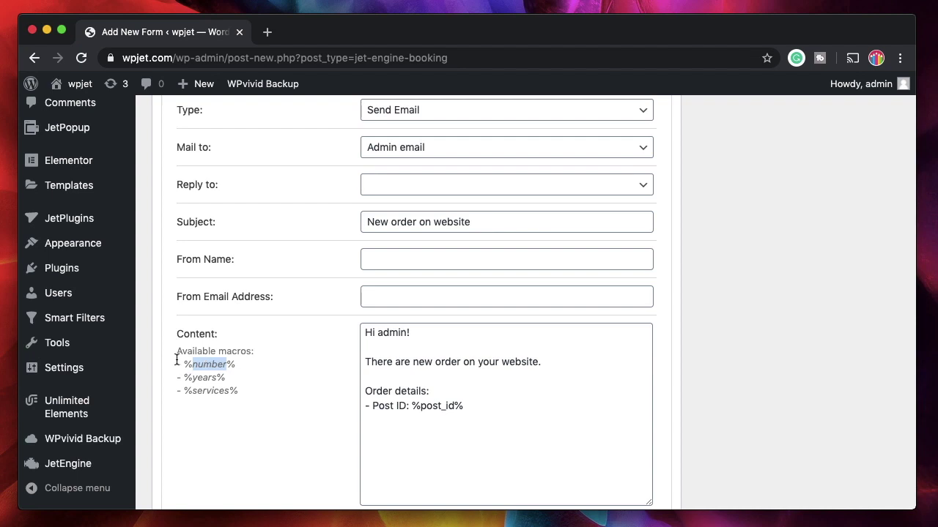
drag(182, 365, 242, 363)
scroll(313, 337, up, 10)
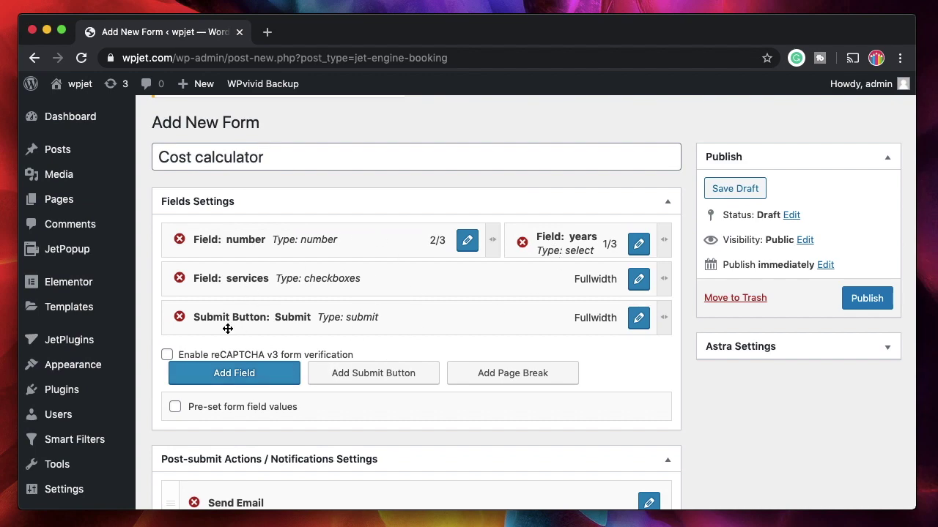
scroll(282, 424, down, 10)
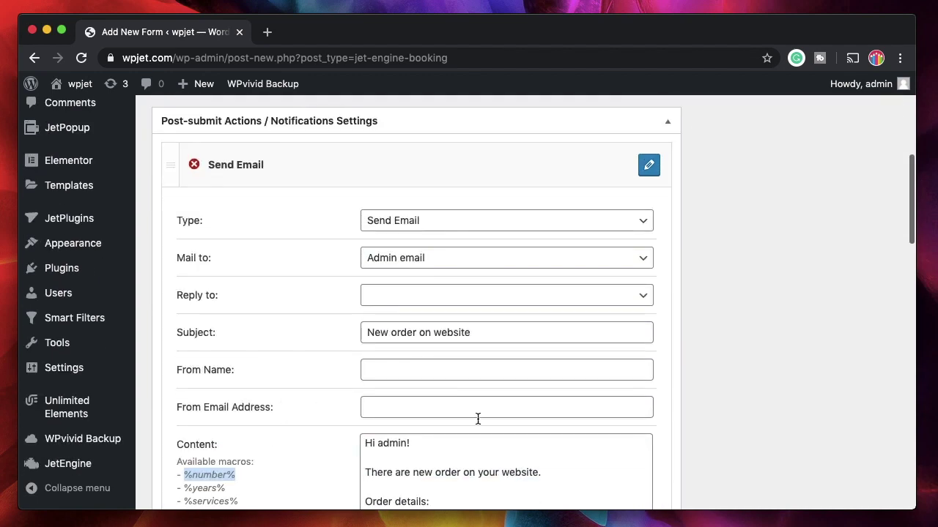
Inspect the post ID macro in the email content against the number macro and the form's field list.
click(412, 358)
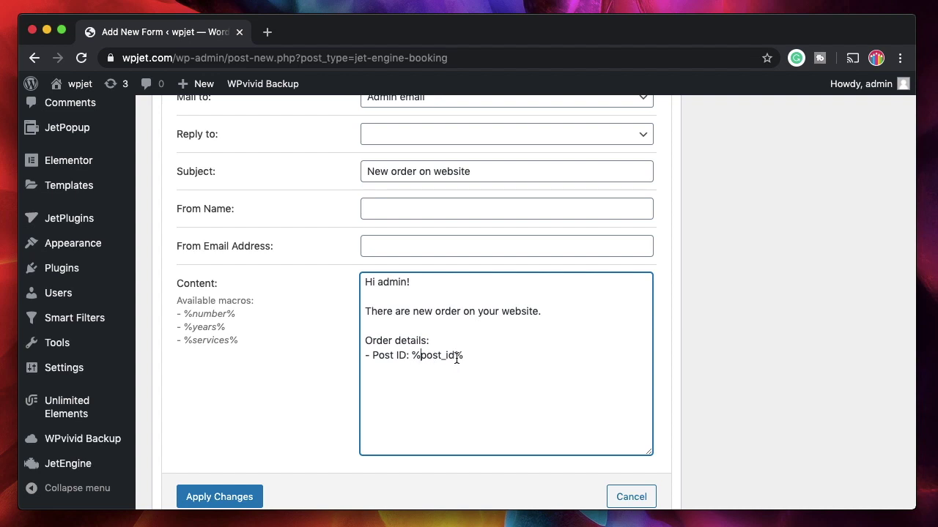
double_click(454, 358)
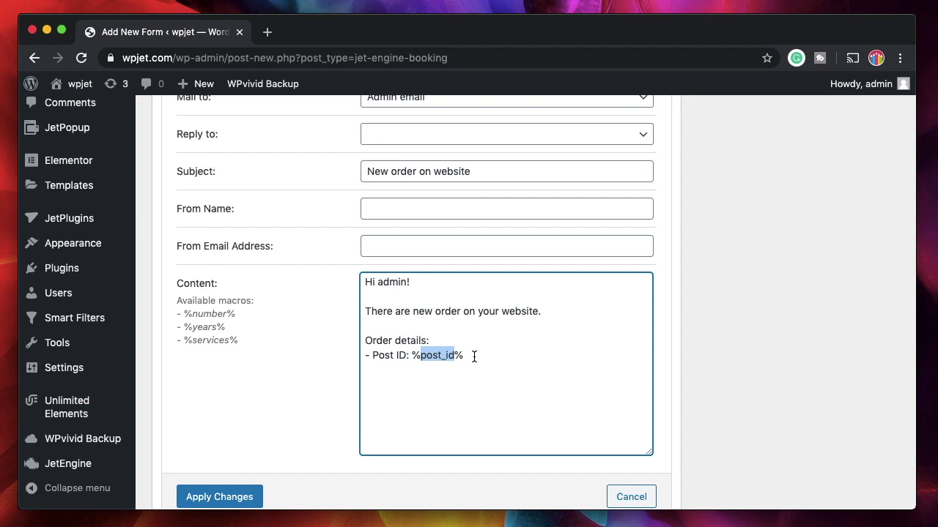
scroll(474, 357, up, 8)
scroll(496, 356, down, 7)
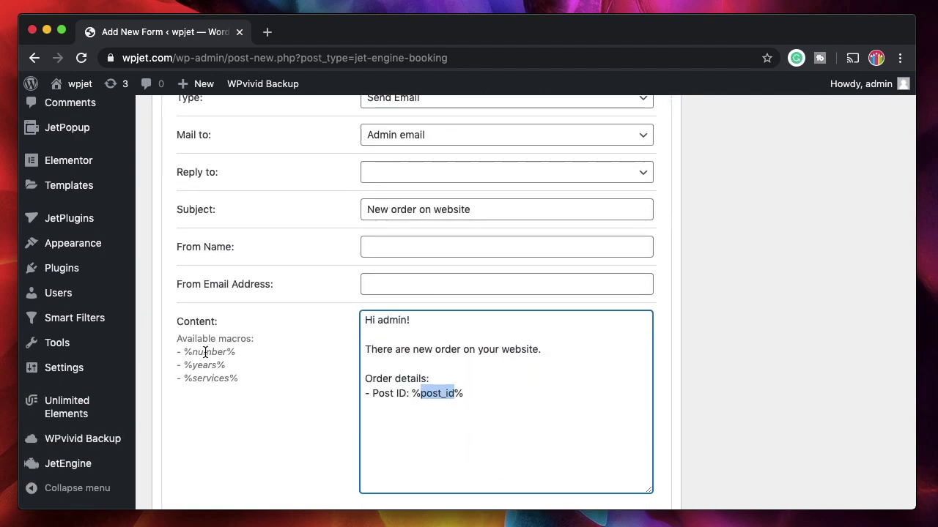
triple_click(205, 351)
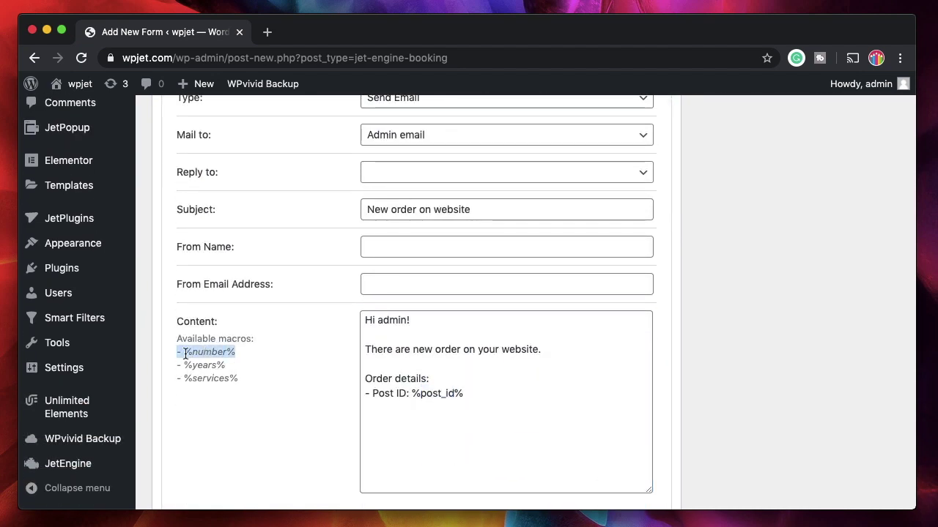
click(186, 354)
drag(185, 353, 219, 352)
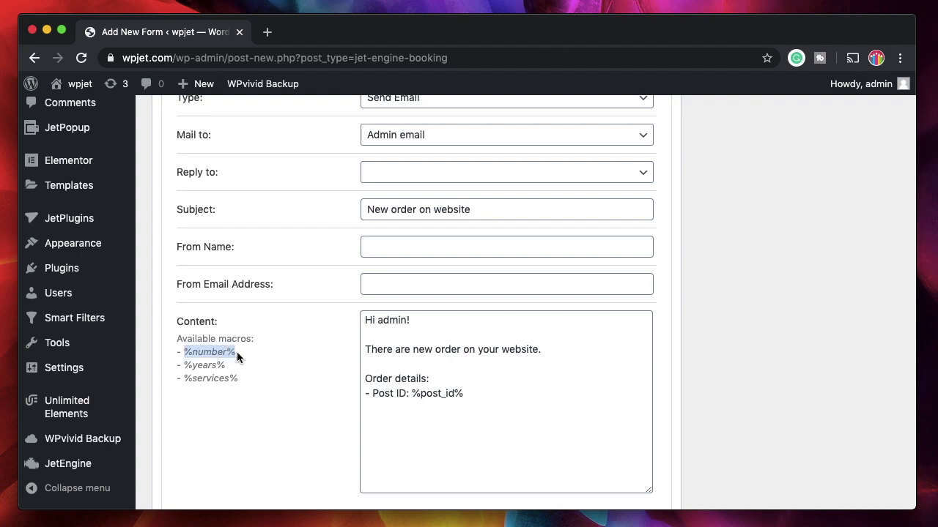
scroll(236, 352, up, 10)
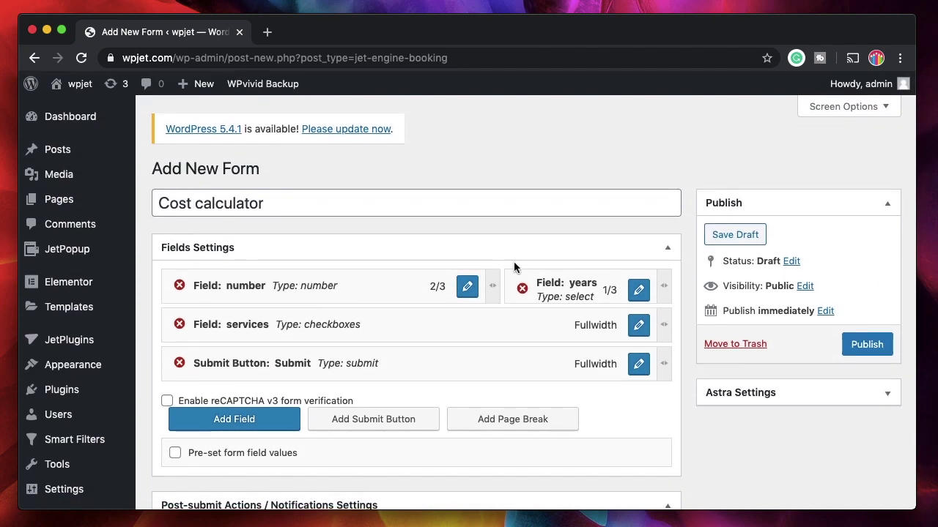
scroll(515, 265, down, 3)
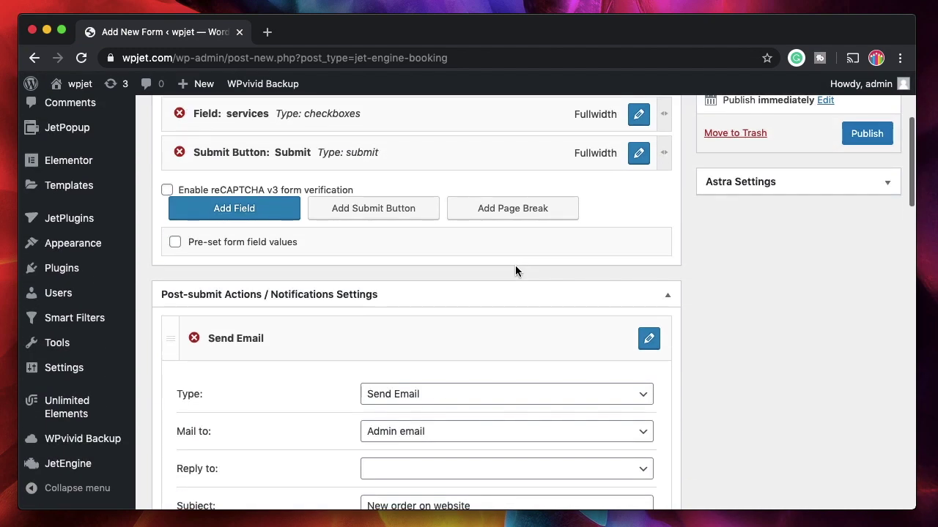
Collapse the post-submit notifications section and review the form's Messages Settings.
click(667, 297)
scroll(451, 356, up, 3)
scroll(450, 356, down, 5)
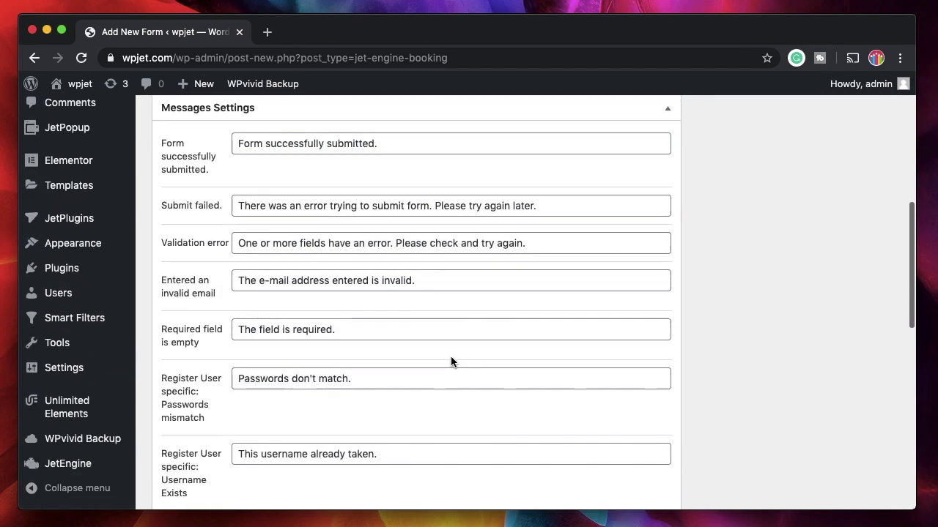
scroll(308, 408, up, 2)
scroll(308, 408, down, 8)
scroll(308, 407, down, 3)
scroll(307, 406, up, 15)
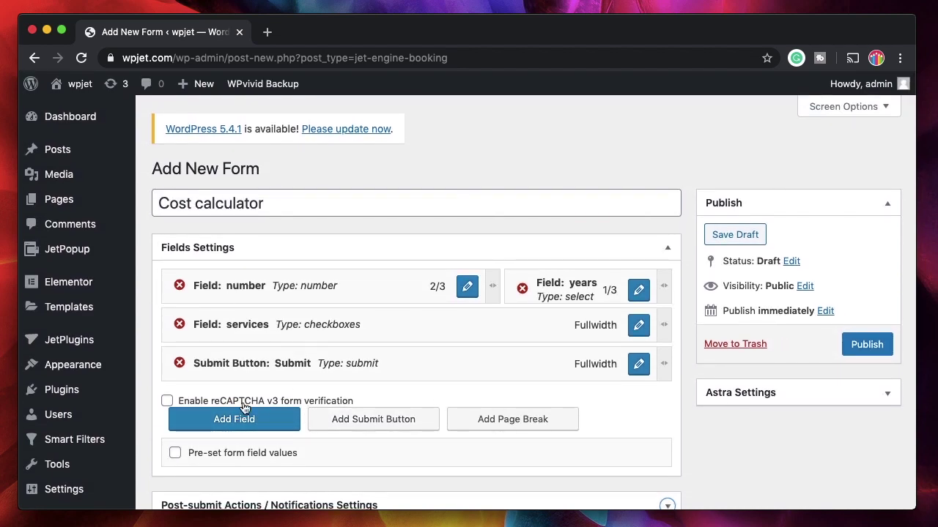
scroll(379, 396, down, 1)
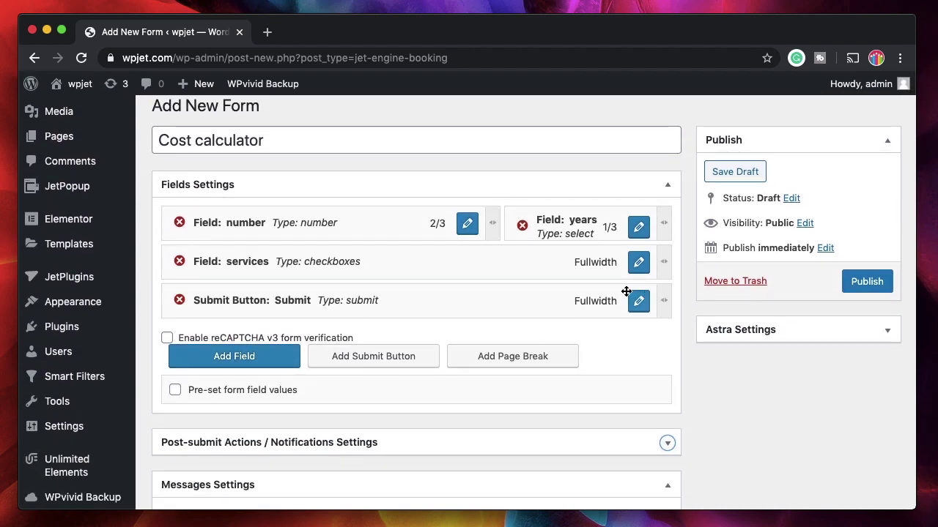
Add a new field to the form and place it between the services field and the submit button.
click(238, 361)
drag(662, 332, 624, 312)
drag(559, 327, 559, 311)
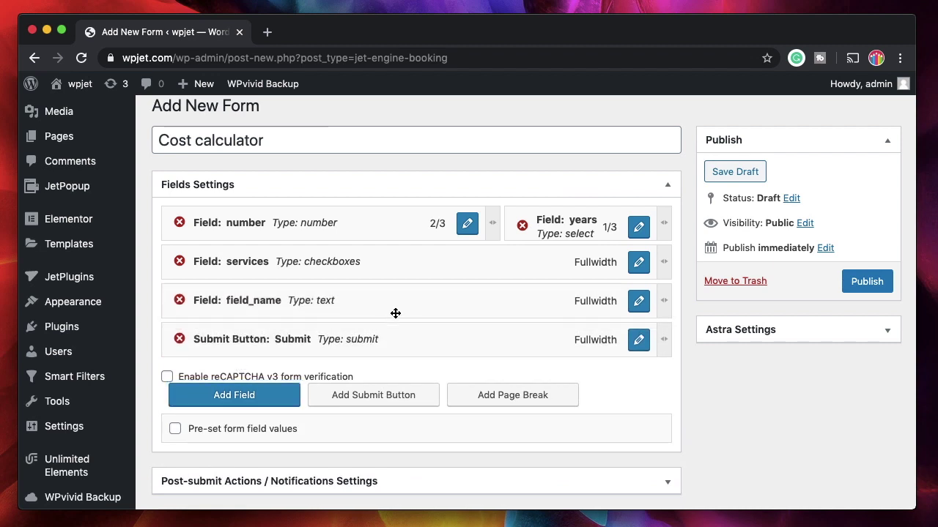
Make the new field a Calculated field with the name "cost" and the label "Cost".
click(638, 302)
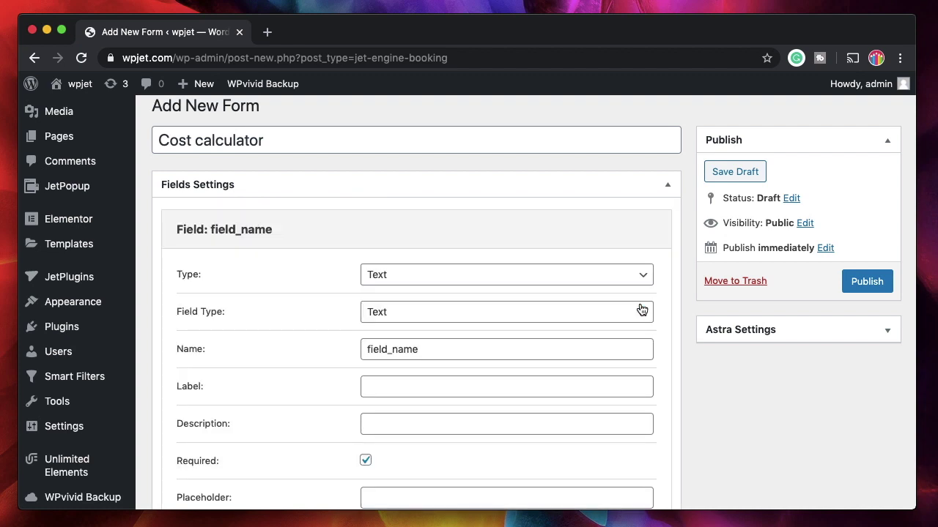
click(522, 280)
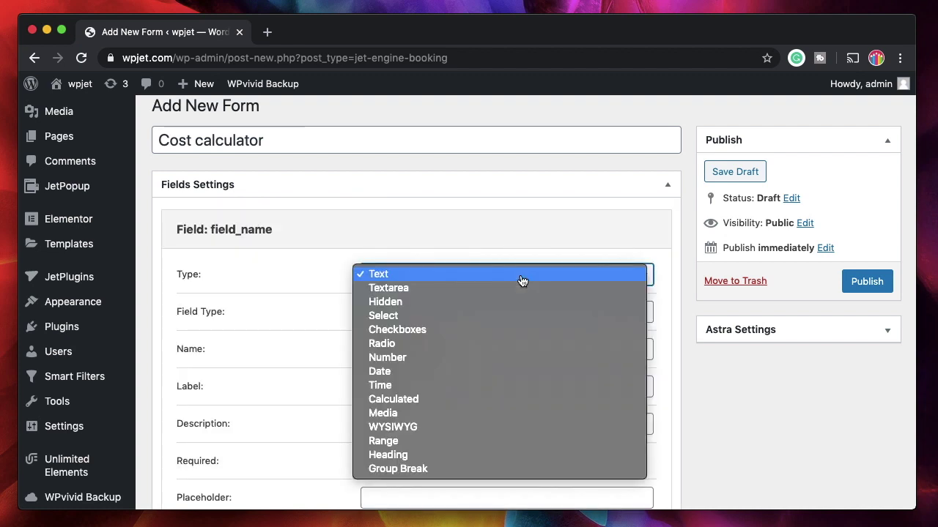
click(428, 401)
double_click(418, 313)
text(amount)
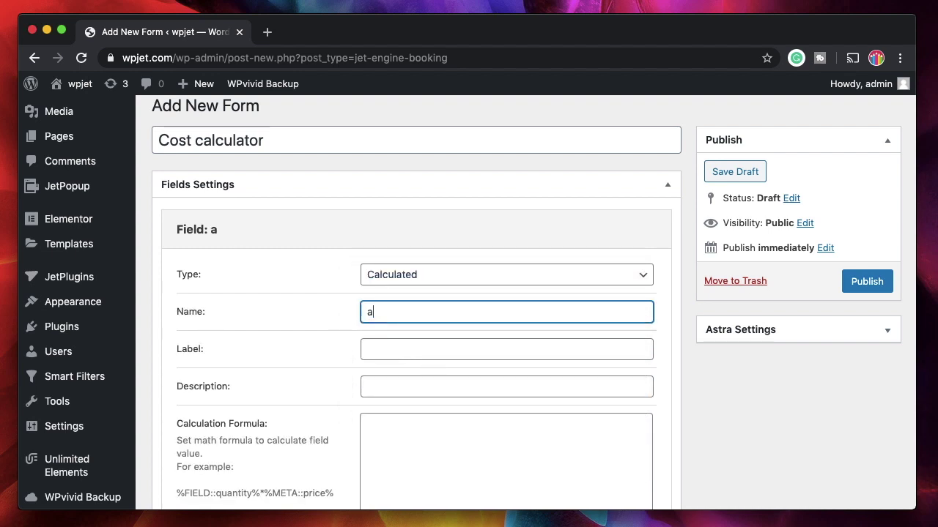
click(410, 342)
text(Cost)
double_click(372, 313)
text(cost)
Copy the example macro %FIELD::quantity% into the cost field's calculation formula.
scroll(364, 249, down, 5)
scroll(406, 199, up, 2)
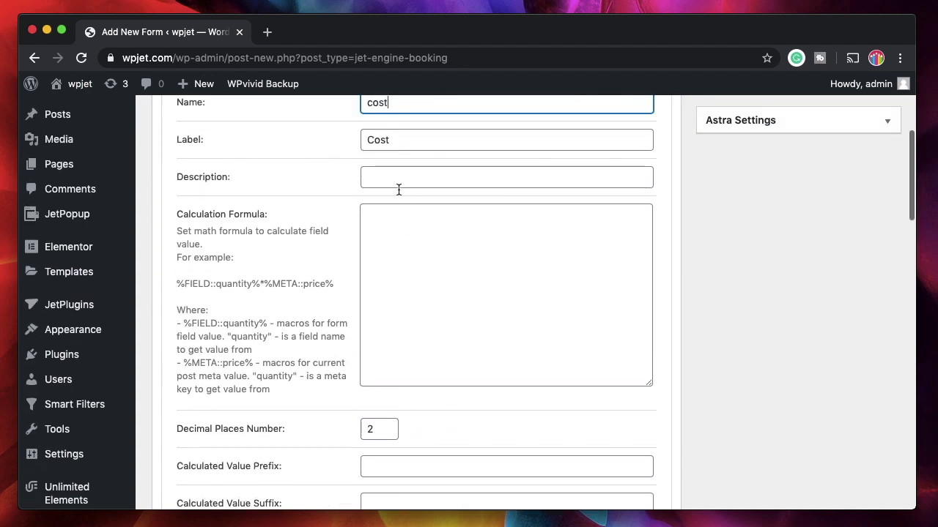
triple_click(251, 287)
click(217, 281)
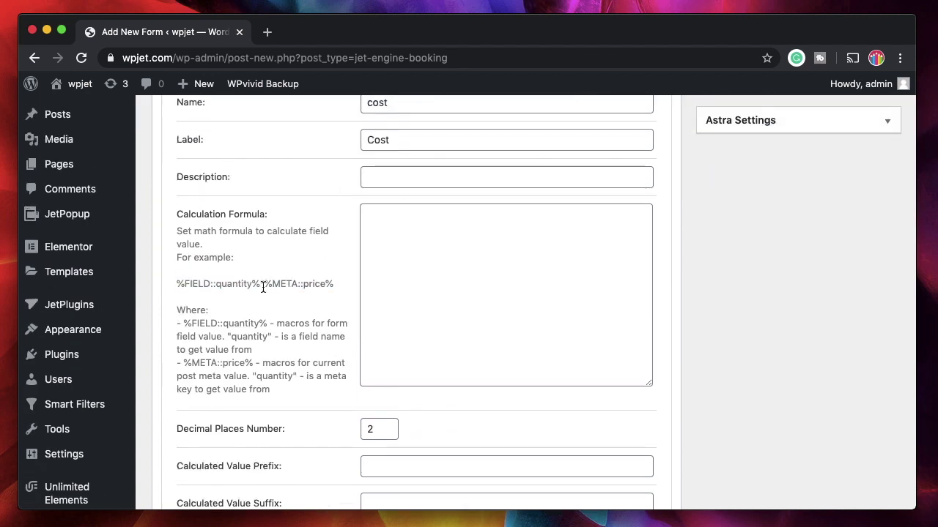
drag(261, 285, 176, 282)
key(cmd+c)
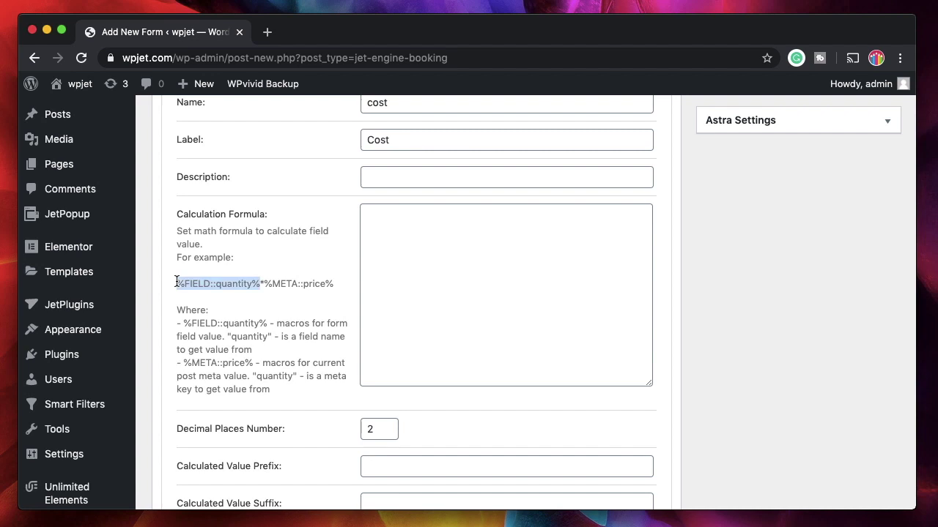
click(408, 238)
key(cmd+v)
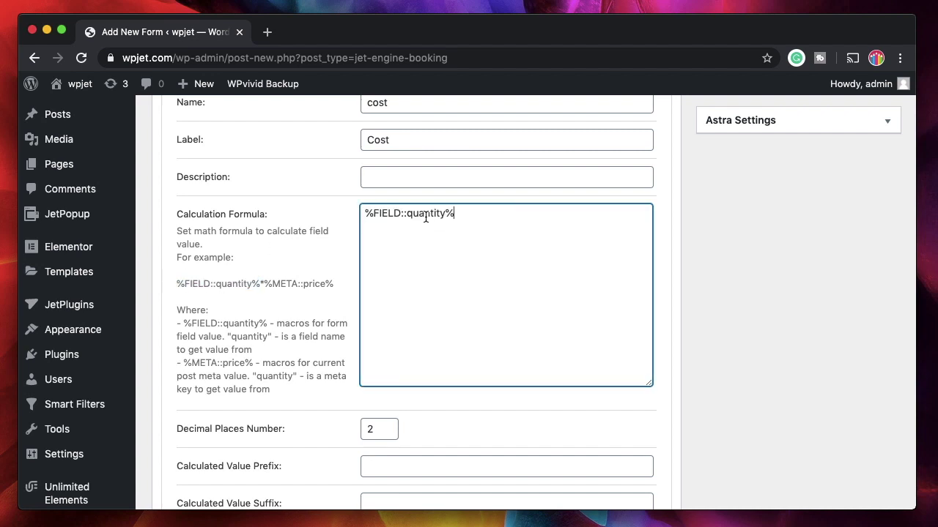
Change the field name inside the formula's macro to "number" so it reads %FIELD::number%.
double_click(426, 218)
scroll(503, 254, up, 5)
scroll(502, 254, down, 3)
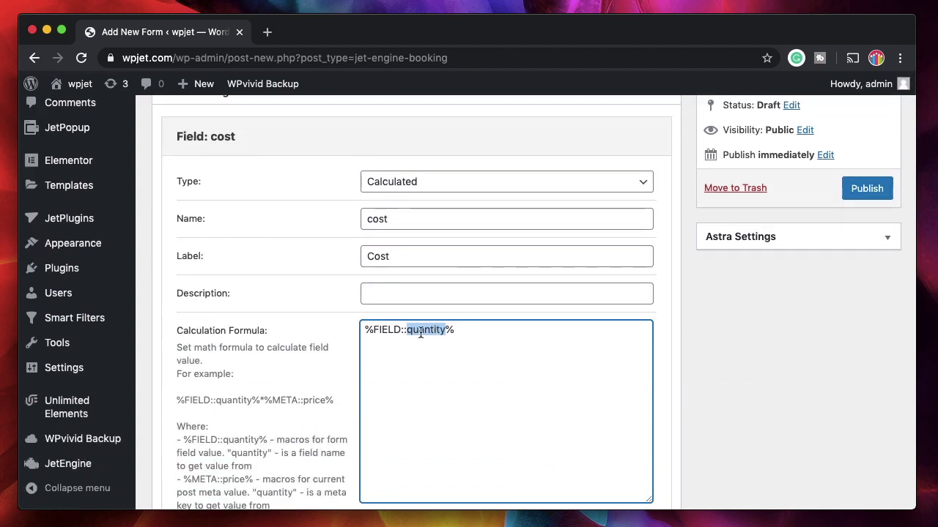
scroll(422, 331, up, 3)
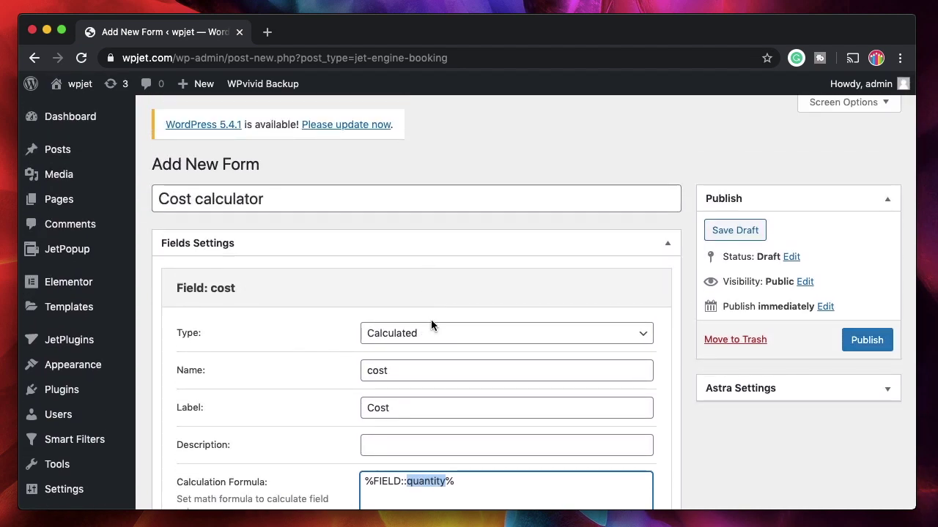
scroll(432, 324, down, 2)
scroll(430, 325, down, 2)
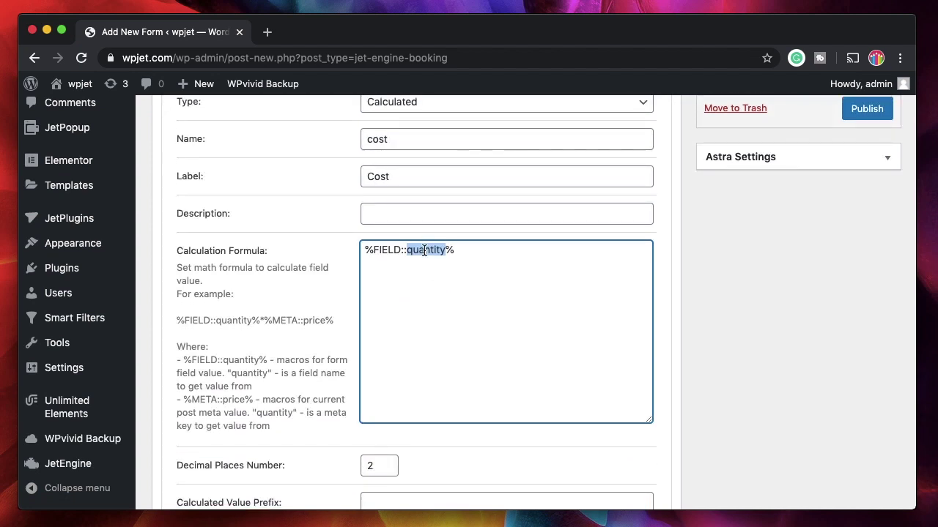
text(number)
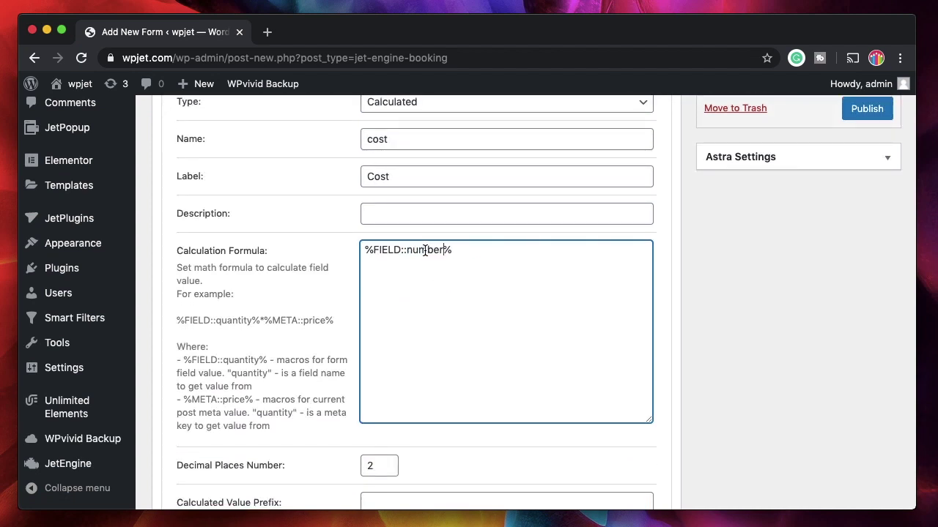
Enclose the number macro in parentheses and extend the formula to (%FIELD::number%)*50+.
drag(362, 250, 453, 254)
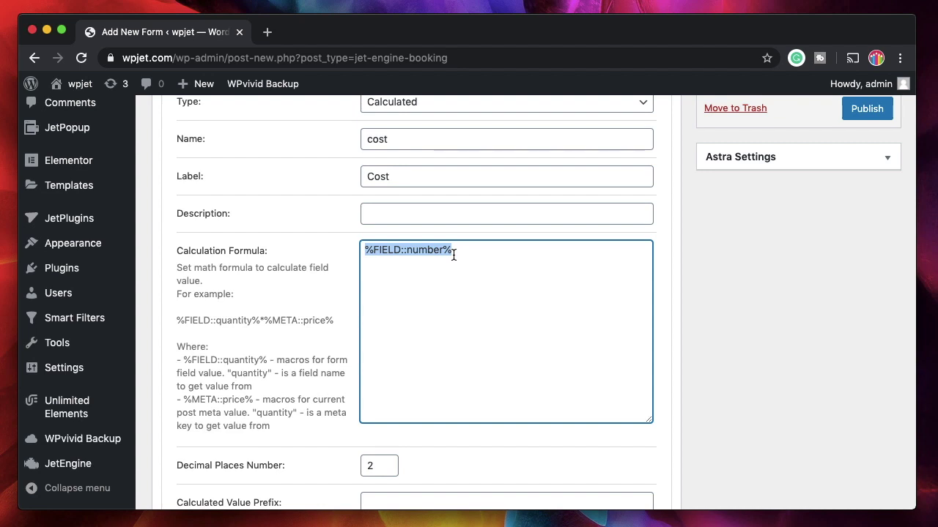
click(453, 254)
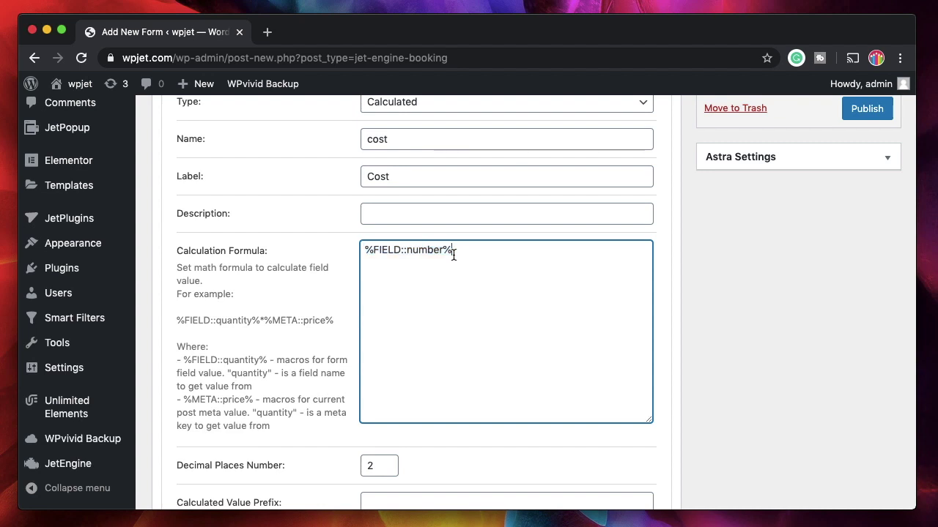
double_click(375, 250)
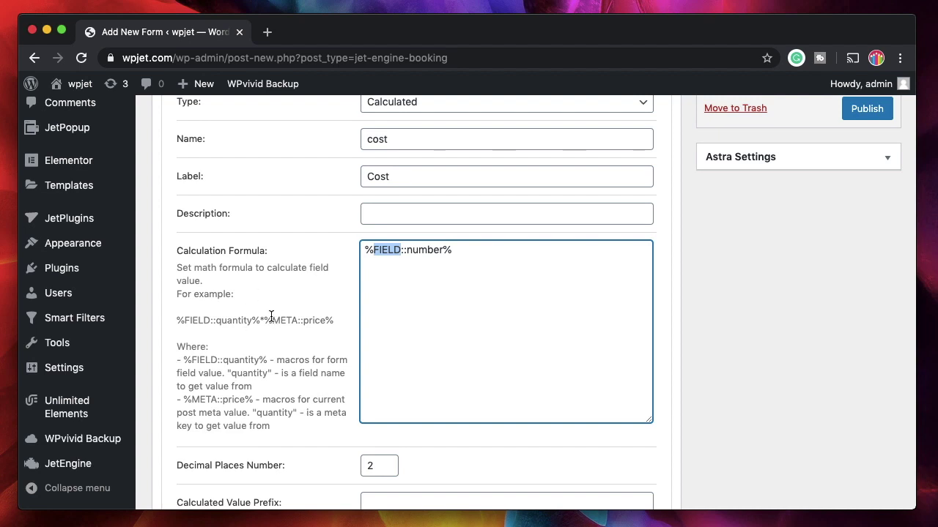
triple_click(271, 320)
click(459, 249)
triple_click(459, 250)
click(366, 250)
text(()
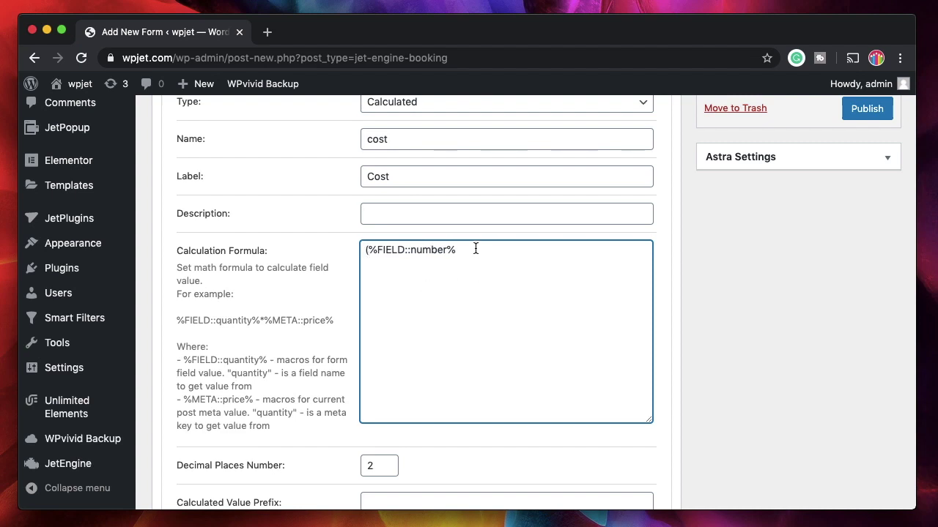
text())
Complete the formula by adding the years and services macros, ending in %FIELD::years%+%FIELD::services%.
drag(457, 249, 369, 250)
key(ctrl+c)
click(488, 244)
key(ctrl+v)
double_click(536, 249)
text(years%+)
key(cmd+v)
double_click(622, 250)
text(services)
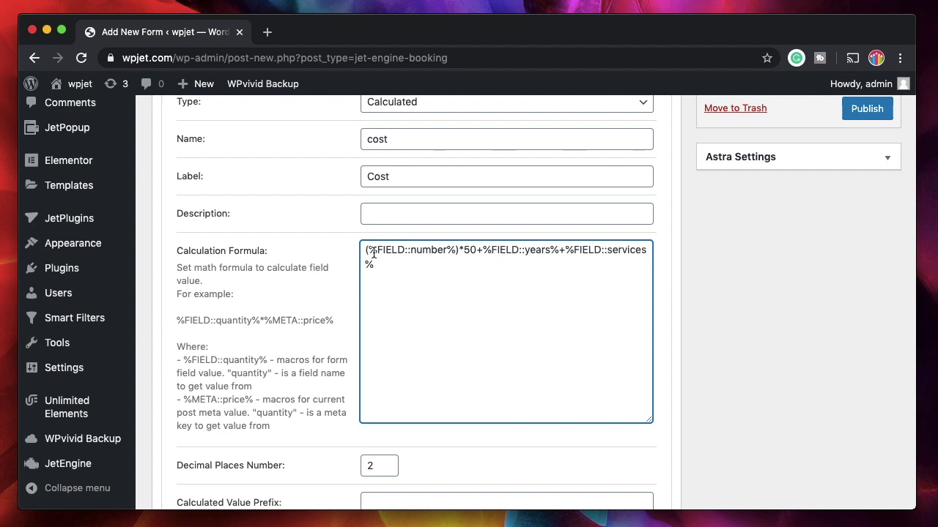
key(super+a)
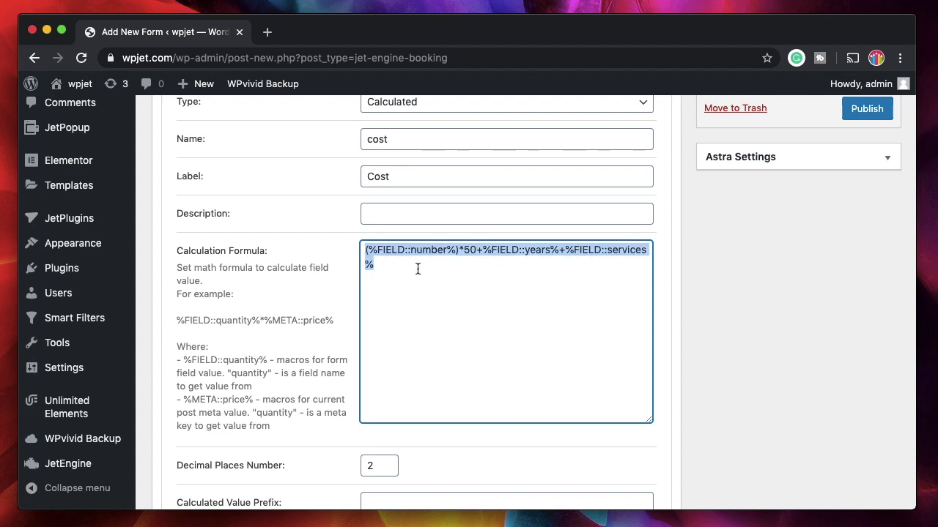
click(392, 266)
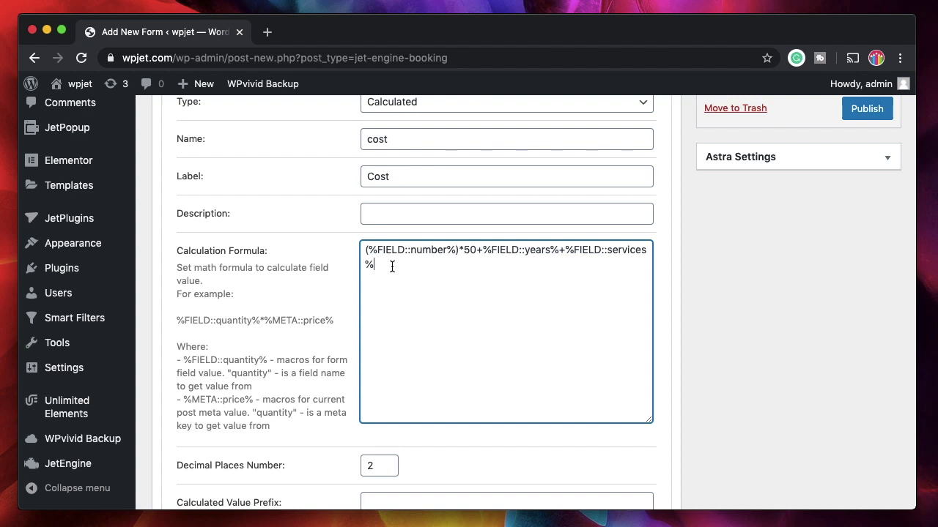
scroll(551, 313, up, 3)
Set the cost field's number of decimal places to 0.
scroll(555, 318, down, 5)
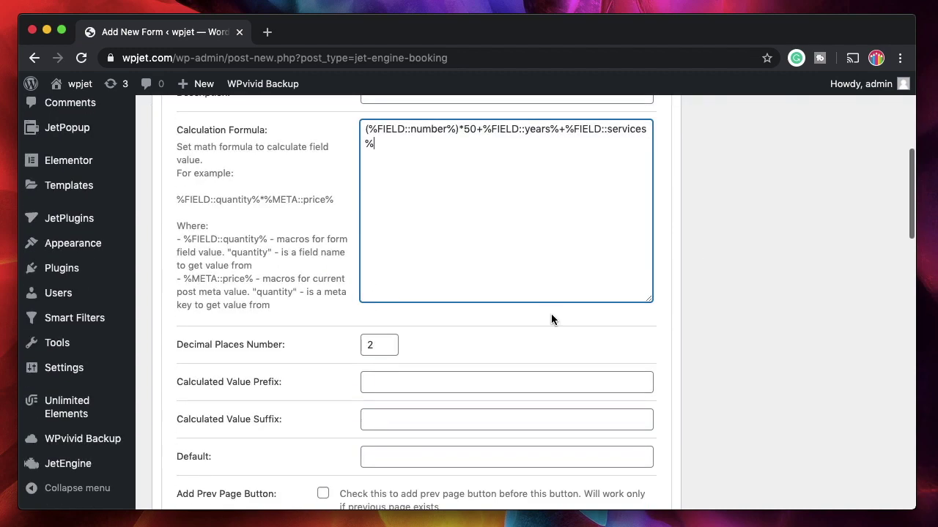
scroll(475, 355, up, 1)
double_click(371, 391)
text(0)
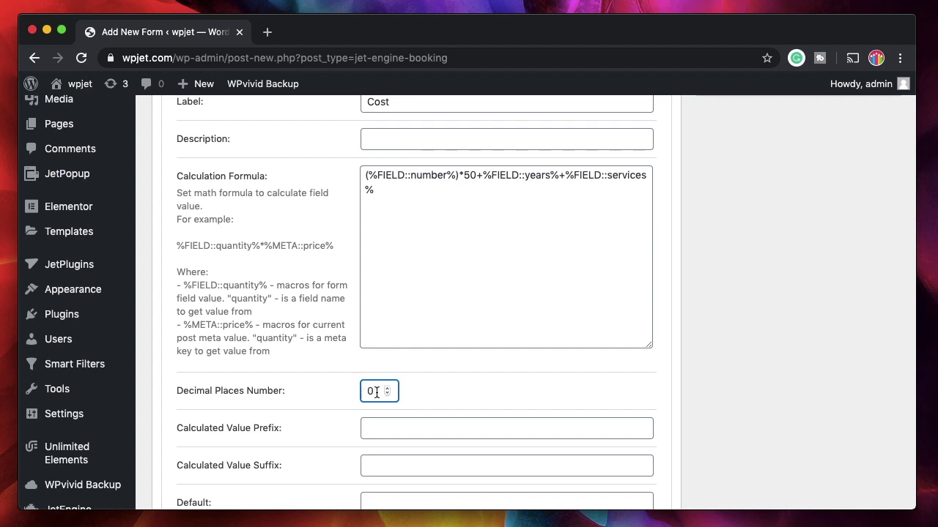
scroll(391, 371, down, 1)
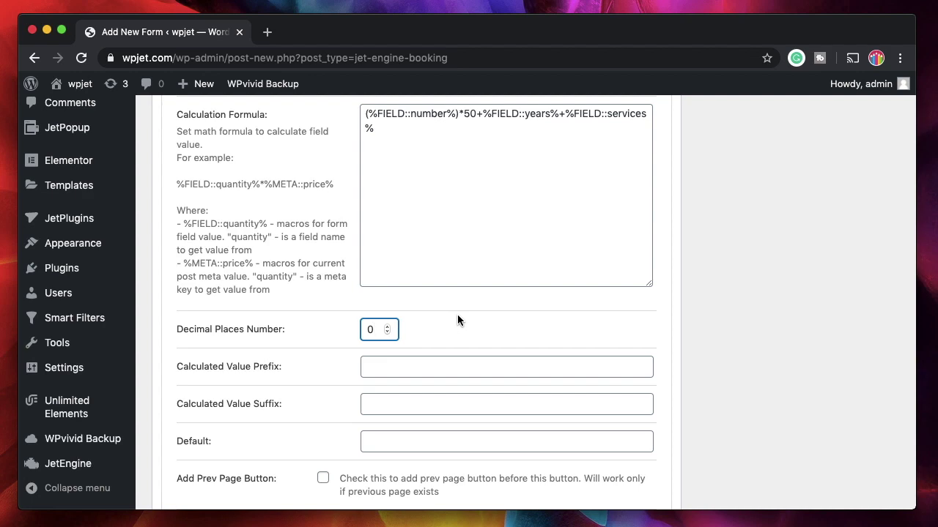
Set the cost field's calculated value suffix to $ and apply the field changes.
scroll(488, 341, up, 3)
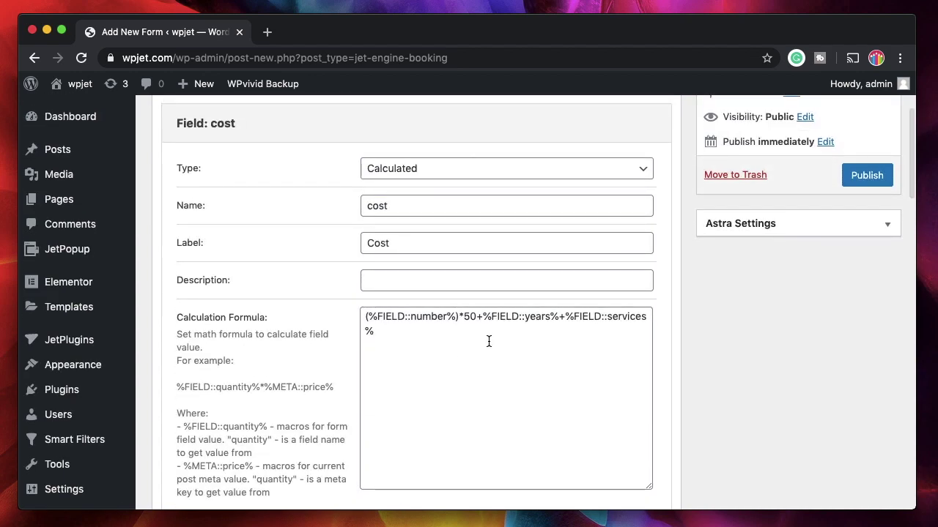
scroll(488, 340, down, 4)
click(402, 325)
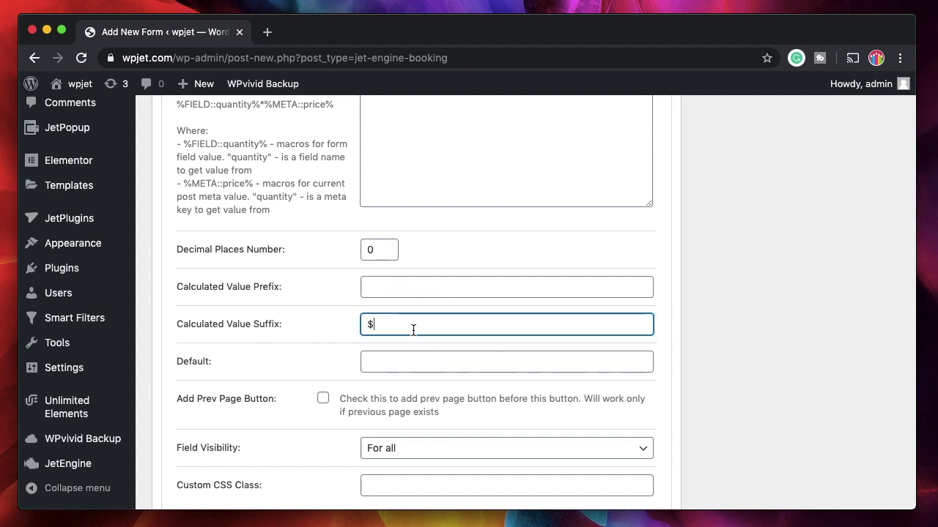
scroll(413, 366, down, 2)
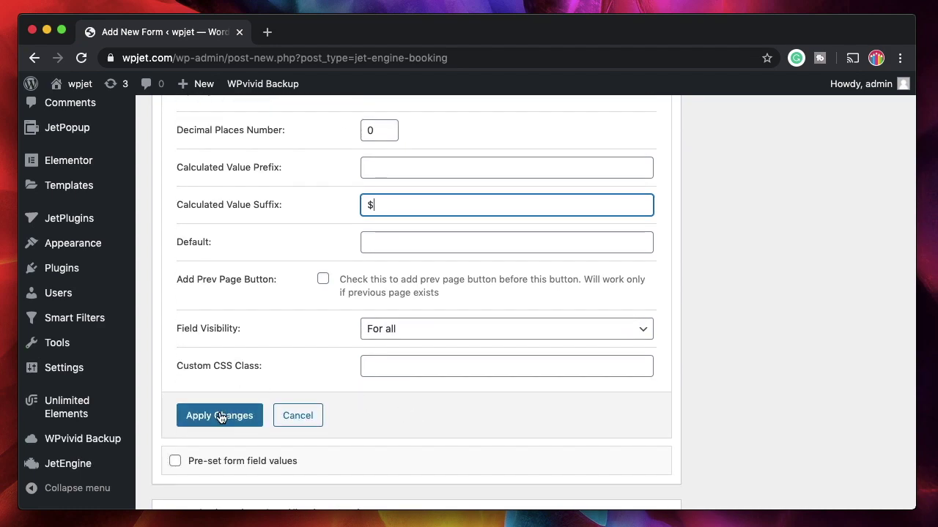
scroll(803, 340, up, 6)
scroll(803, 340, down, 5)
scroll(803, 339, up, 1)
scroll(261, 438, down, 2)
click(230, 446)
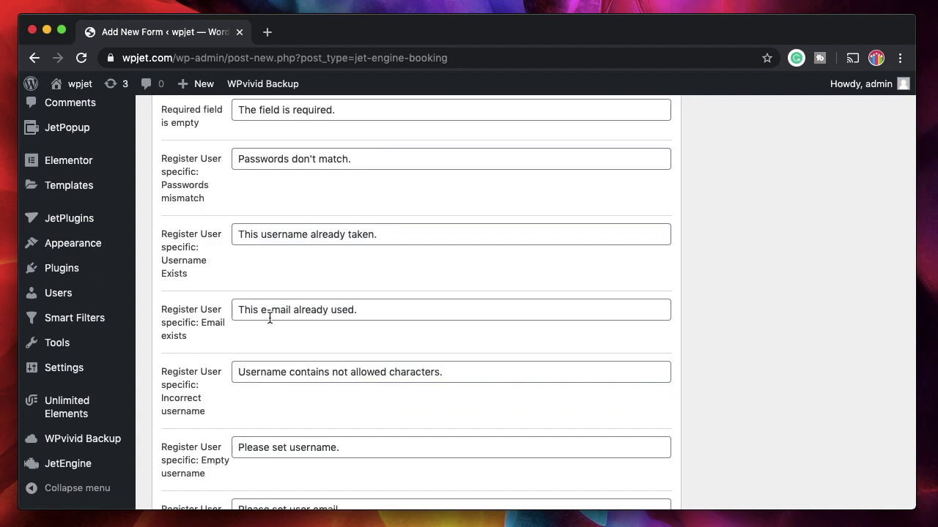
Check the name in the number field's settings and close them without applying changes.
scroll(270, 319, up, 5)
scroll(269, 318, up, 6)
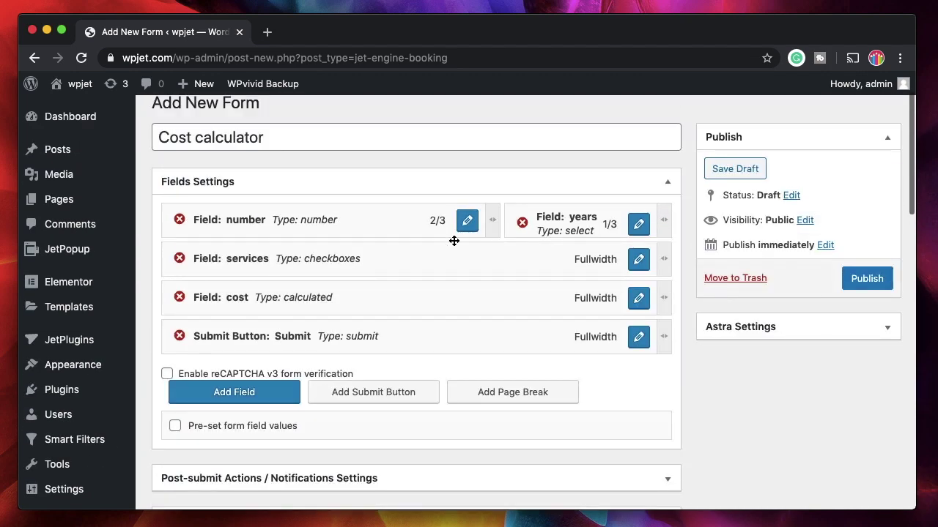
click(466, 222)
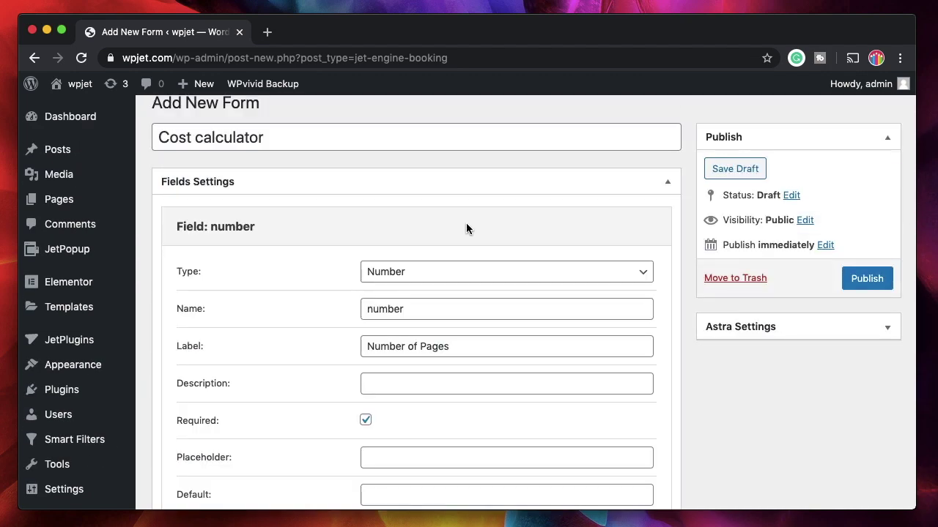
click(383, 315)
scroll(630, 192, down, 8)
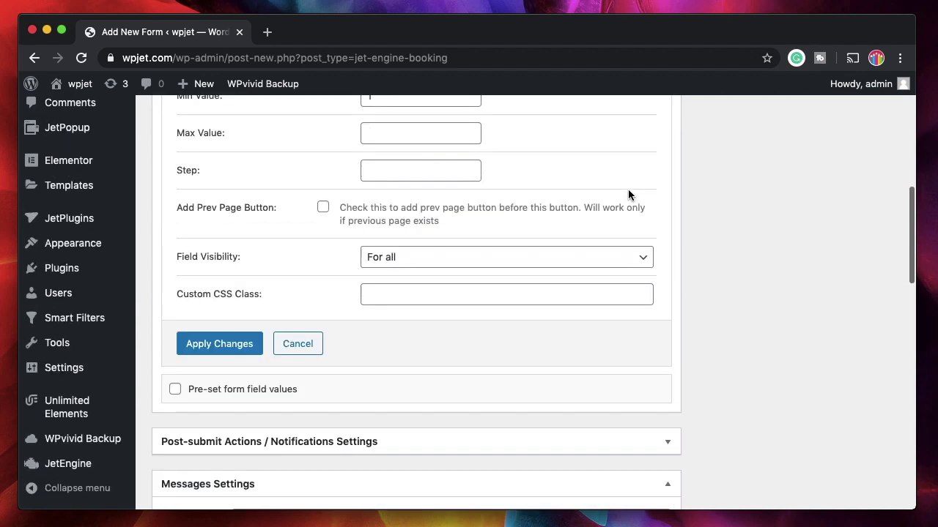
right_click(628, 195)
click(298, 342)
click(298, 344)
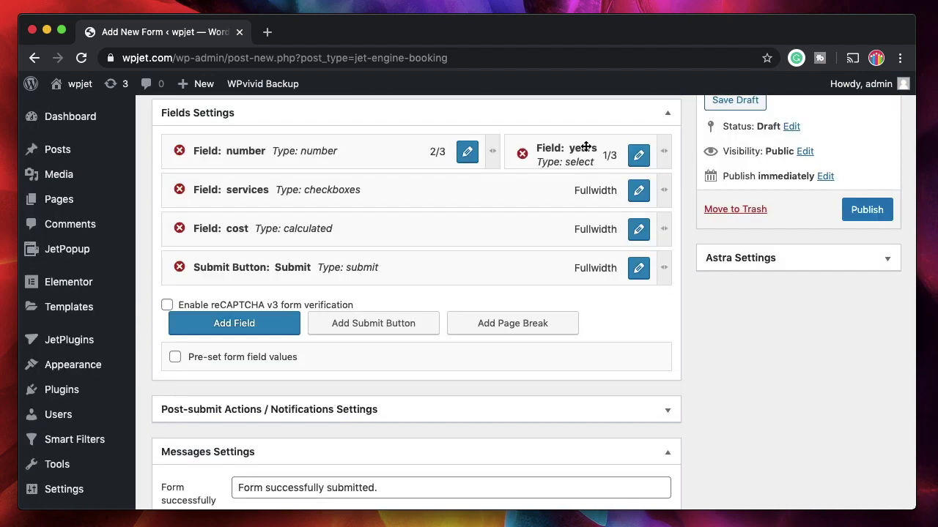
Check the settings of the years and services fields, including the services field's name and options, and close them without applying changes.
click(638, 155)
scroll(481, 350, down, 2)
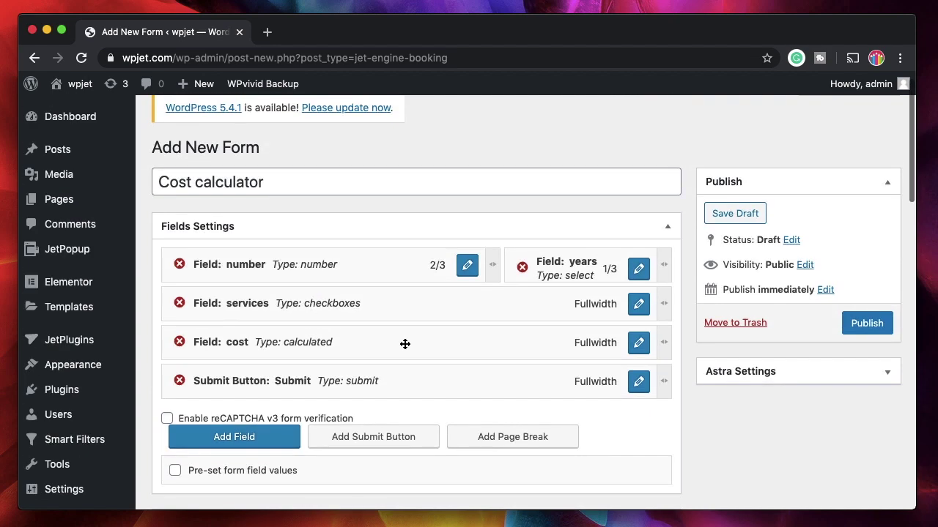
click(638, 303)
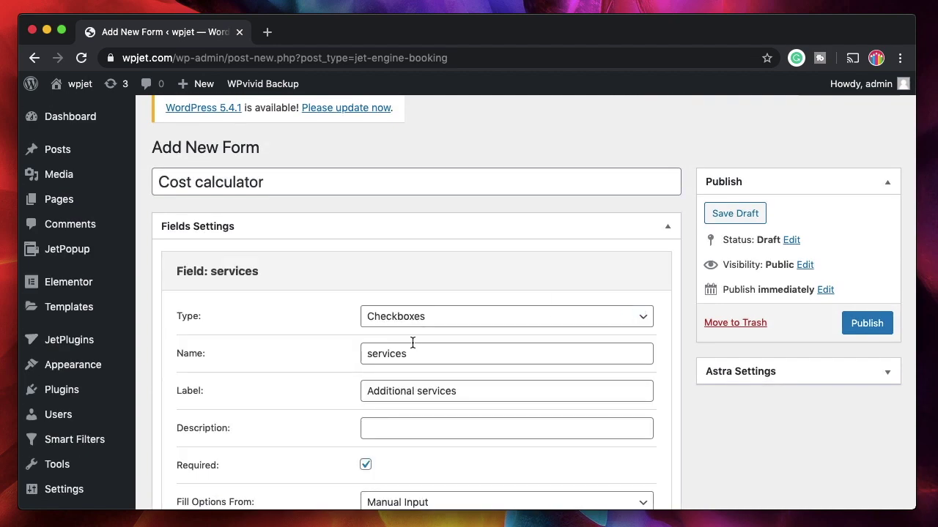
scroll(629, 250, down, 5)
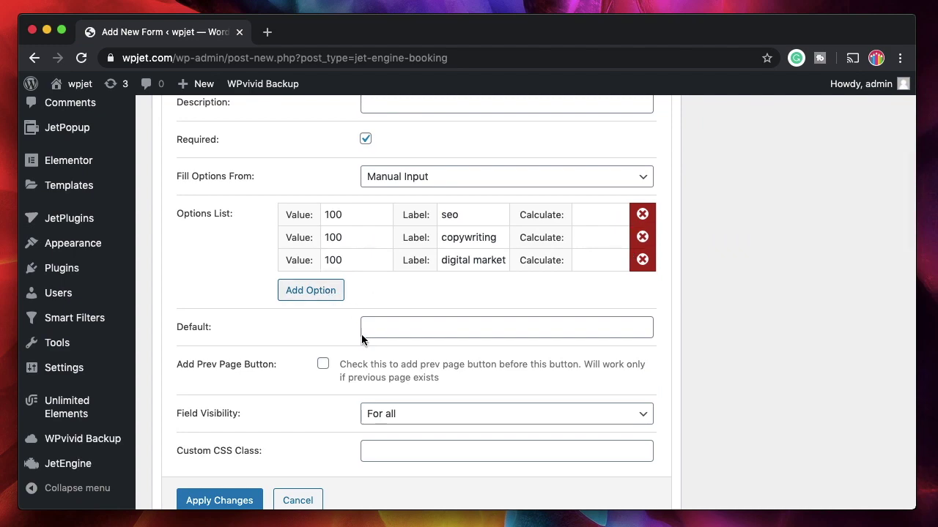
scroll(351, 308, down, 1)
scroll(308, 439, up, 10)
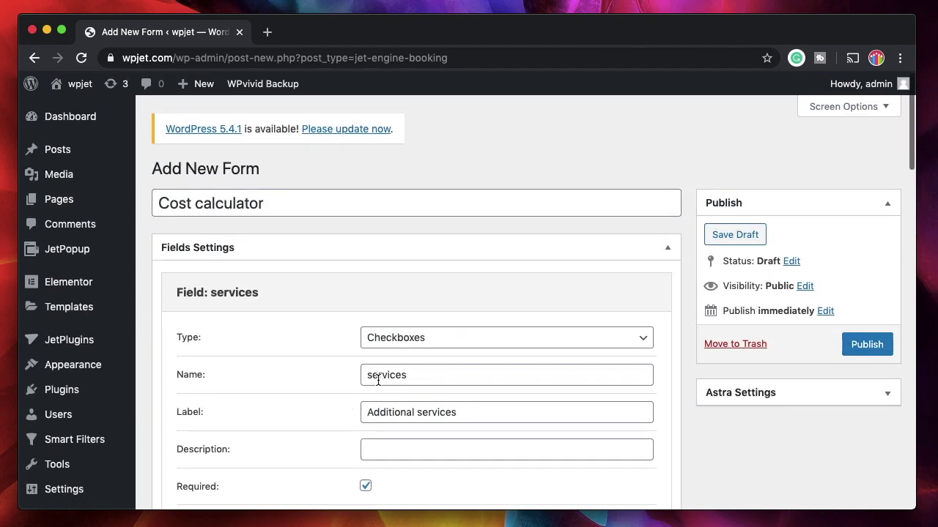
double_click(379, 375)
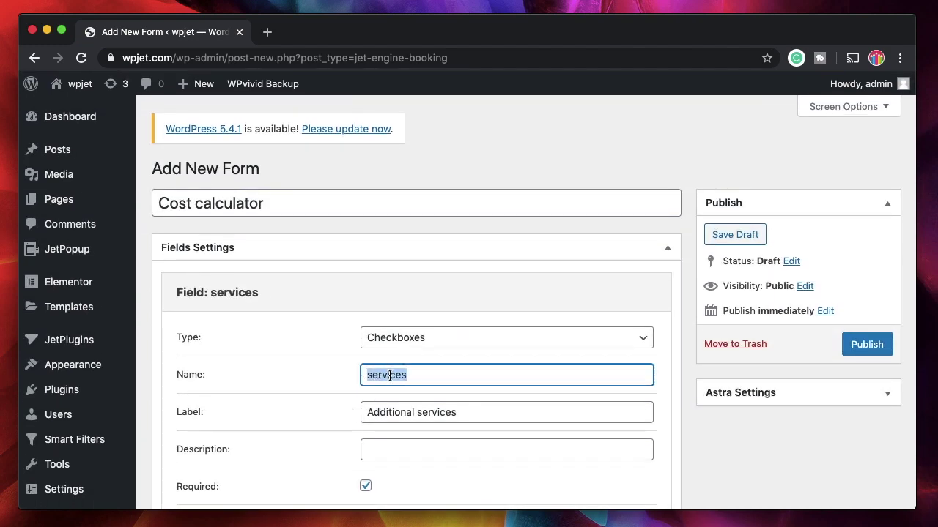
scroll(389, 375, down, 6)
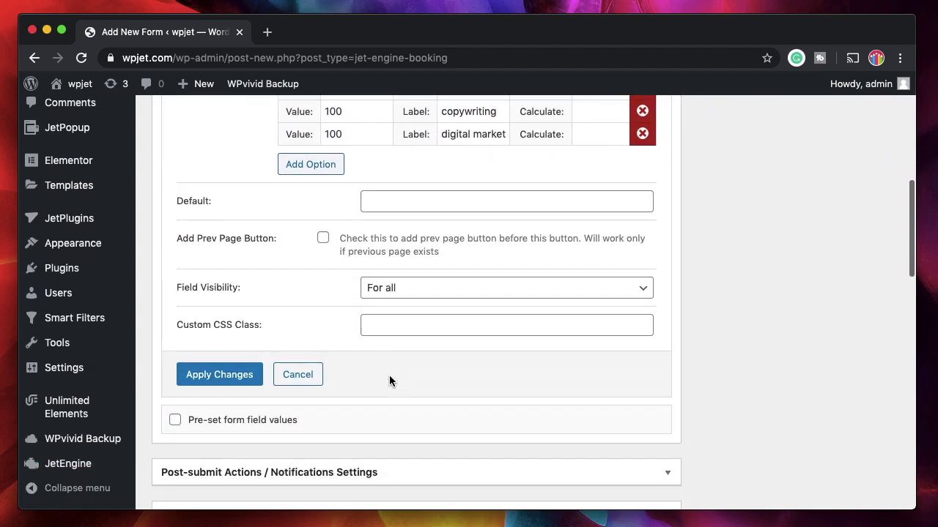
click(297, 375)
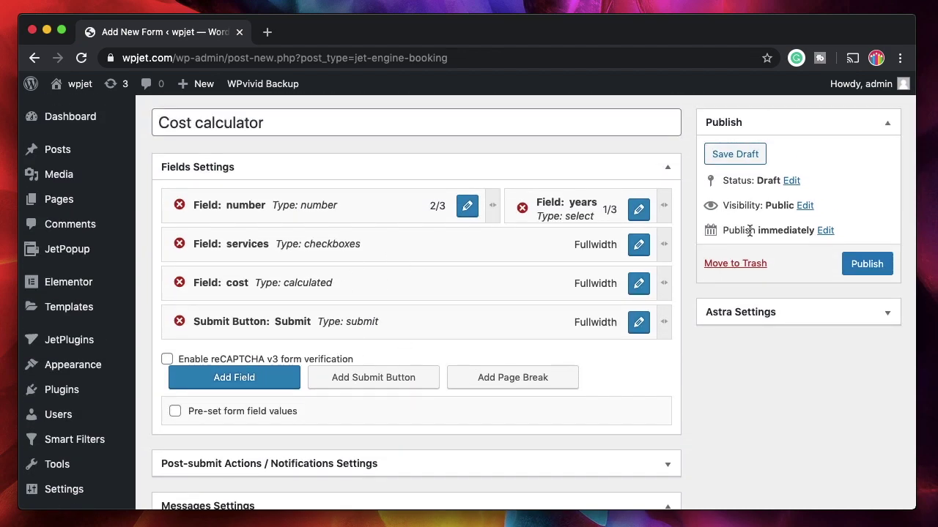
Publish the Cost calculator form.
click(864, 265)
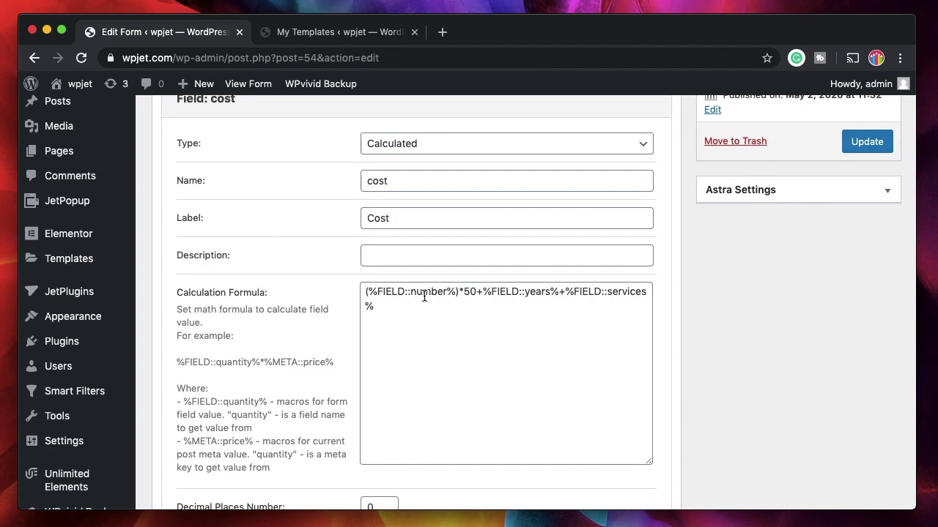
Review the number, years and services macros one by one in the cost field's calculation formula.
double_click(424, 294)
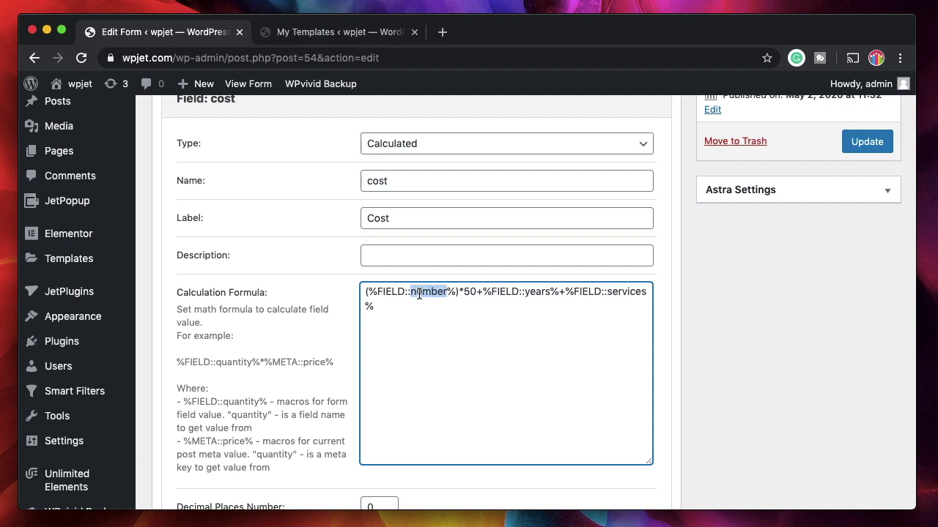
scroll(418, 292, up, 2)
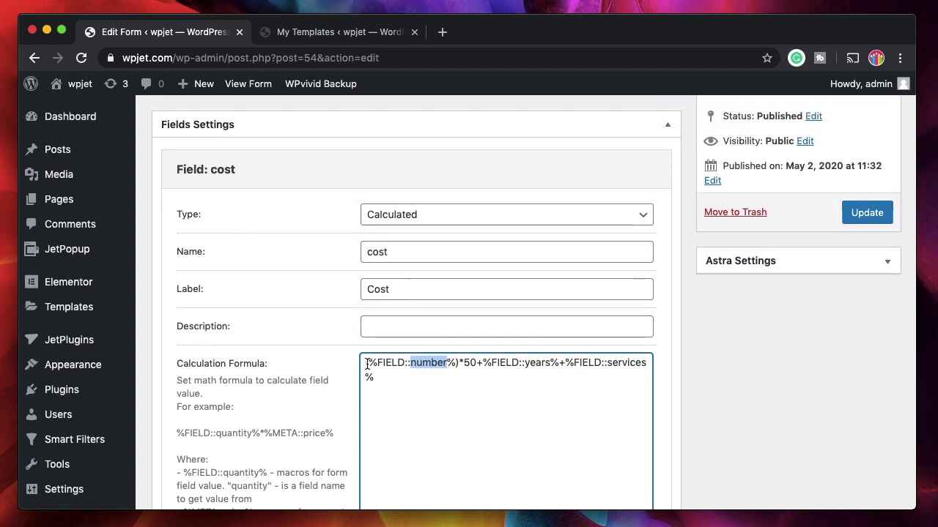
click(430, 366)
shift+click(458, 366)
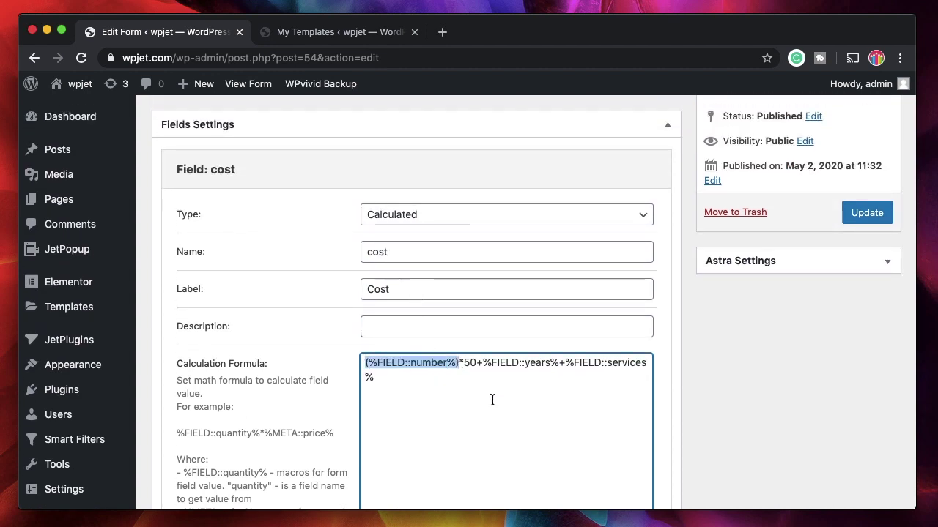
click(485, 361)
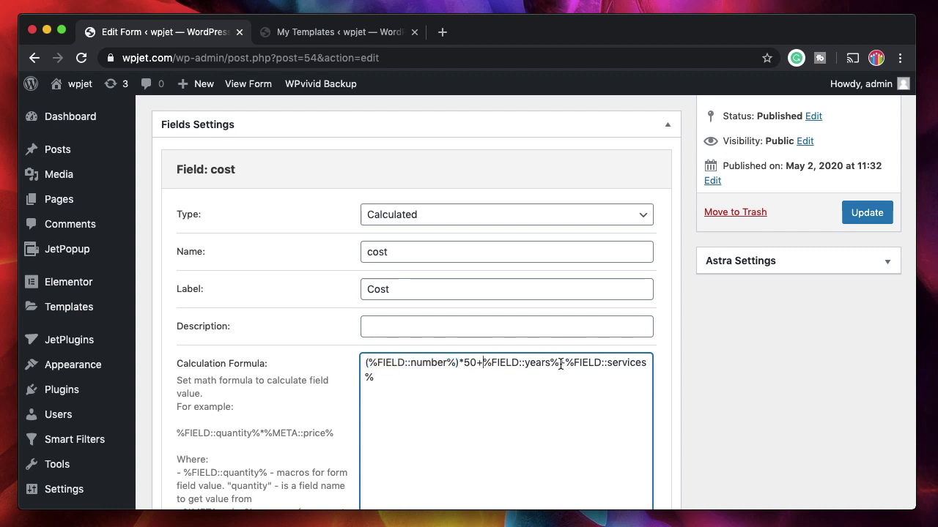
shift+click(560, 364)
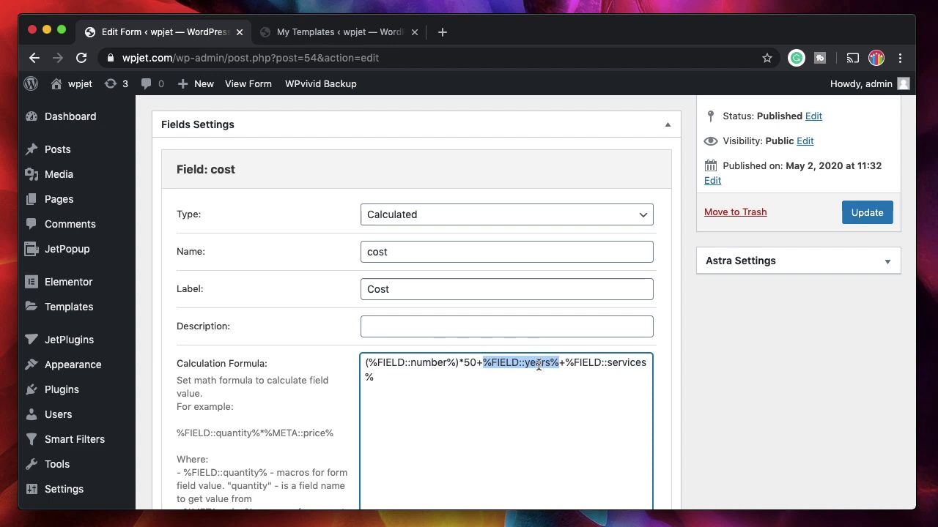
double_click(539, 363)
click(565, 363)
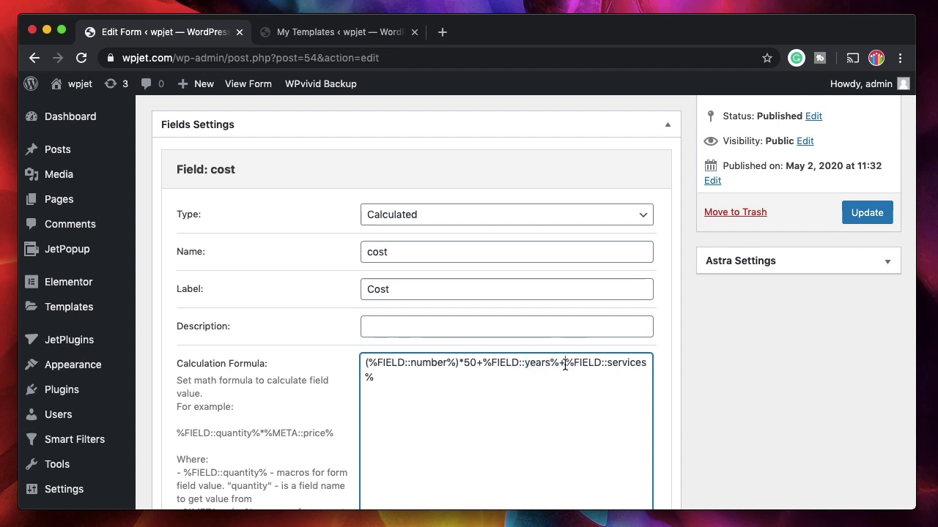
shift+click(377, 376)
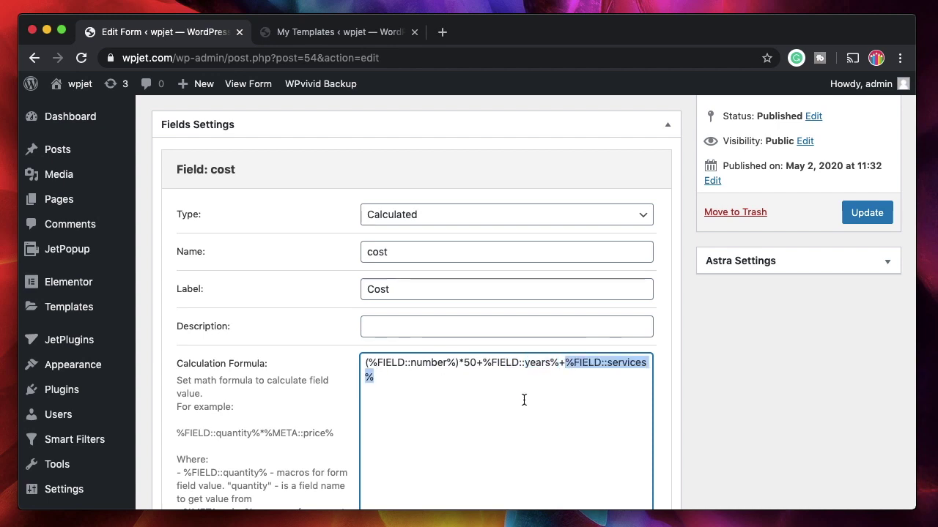
scroll(584, 197, up, 2)
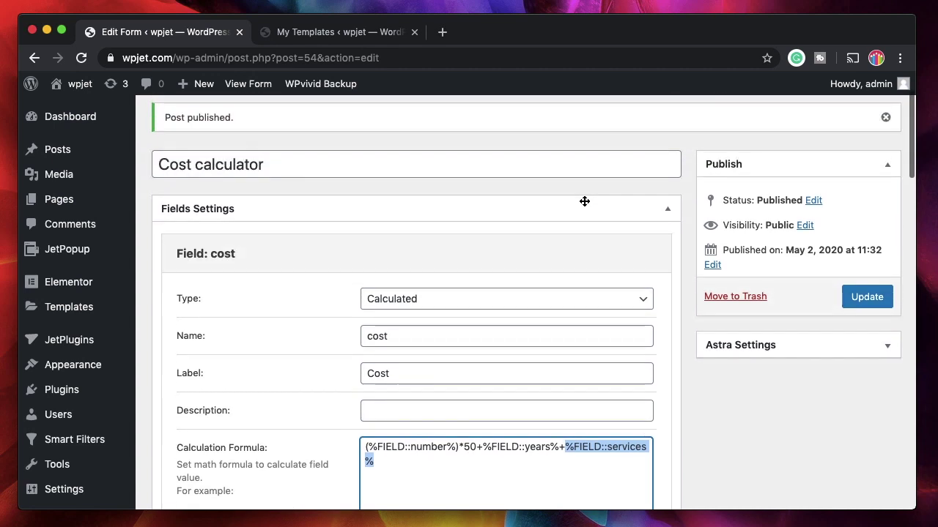
scroll(581, 200, down, 3)
Switch to the My Templates page and create a new Elementor template of type Page named "Cost form".
click(339, 33)
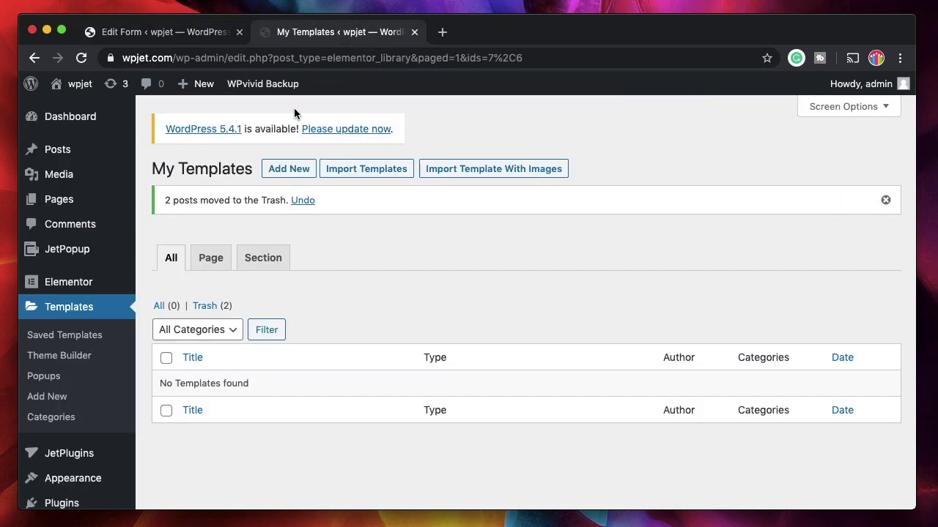
click(885, 201)
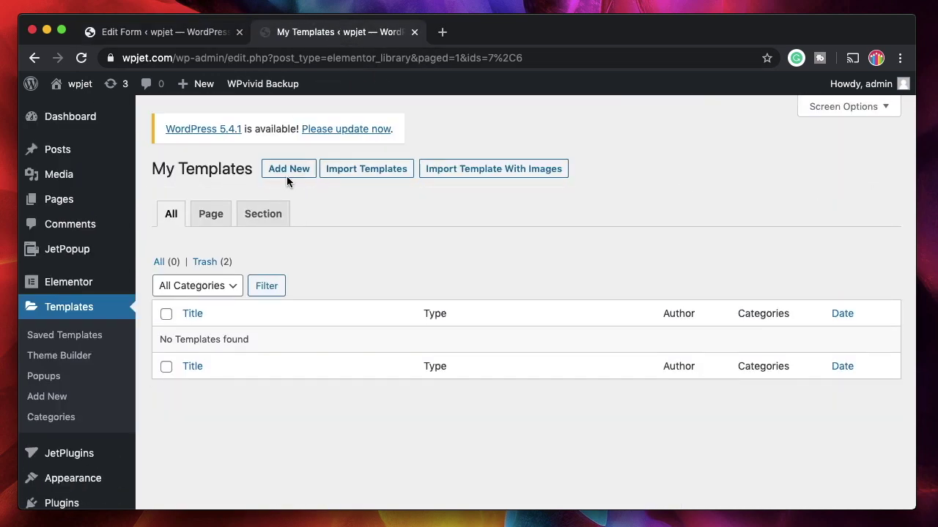
click(296, 170)
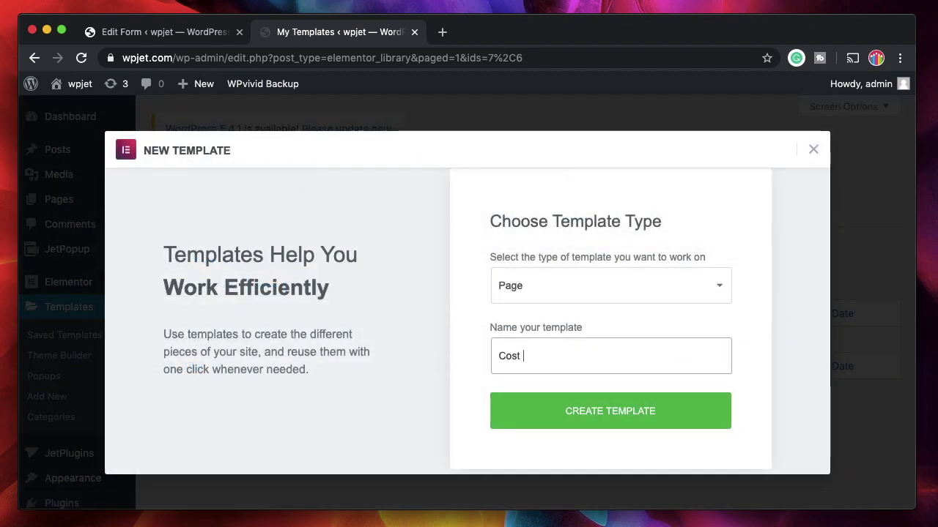
text(form)
click(601, 412)
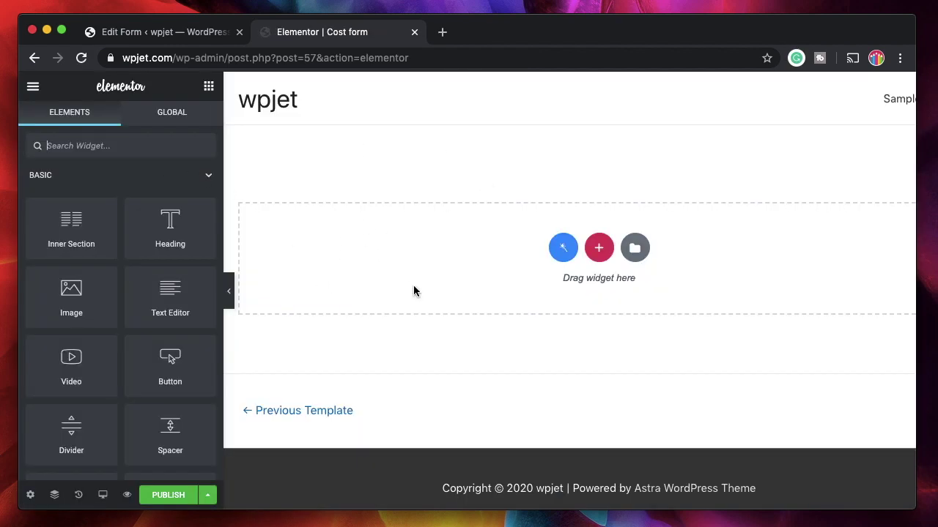
Search the widgets for "form" and place the unlocked Form widget in the empty drop area of the template.
click(100, 147)
text(form)
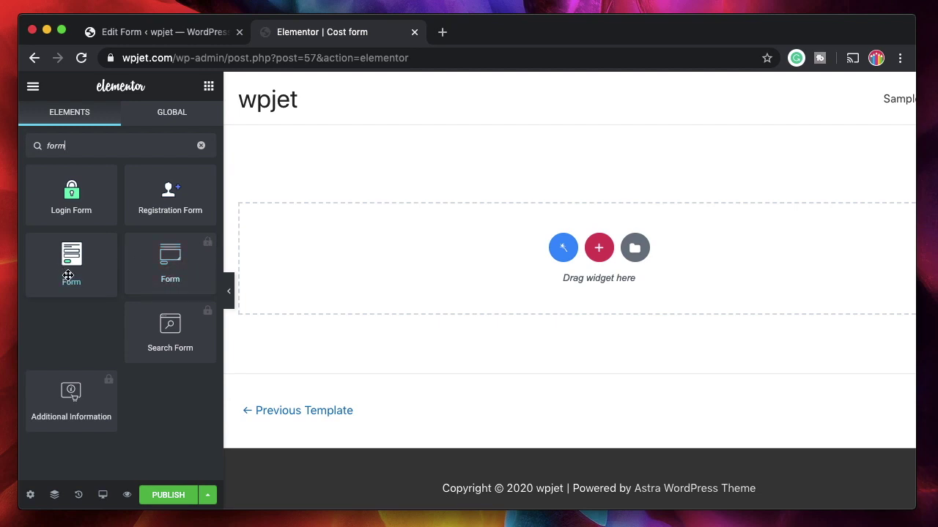
drag(70, 266, 67, 267)
drag(300, 222, 508, 232)
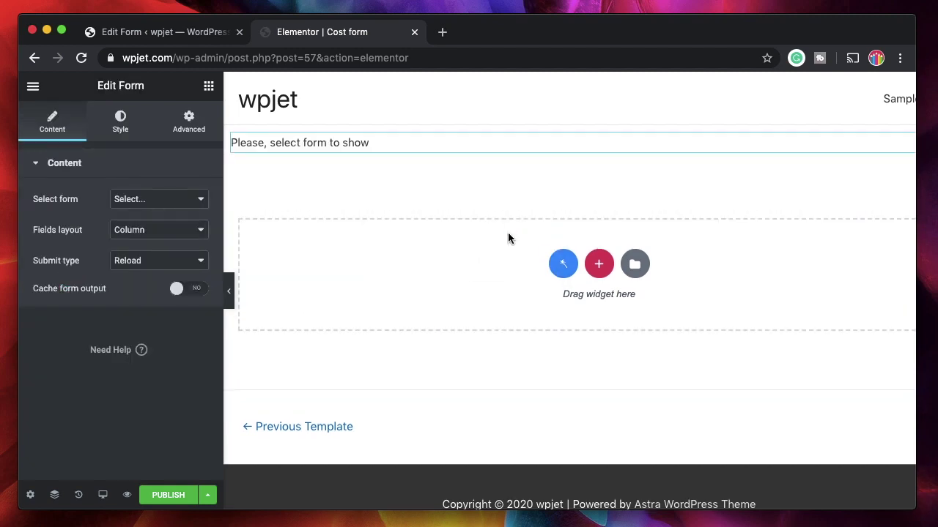
Set the Form widget to display the Cost calculator form.
click(158, 203)
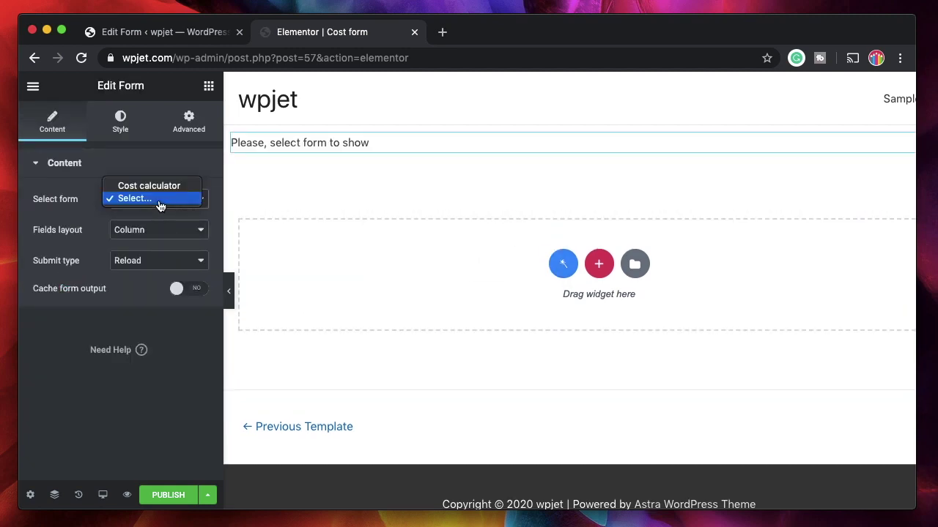
click(165, 188)
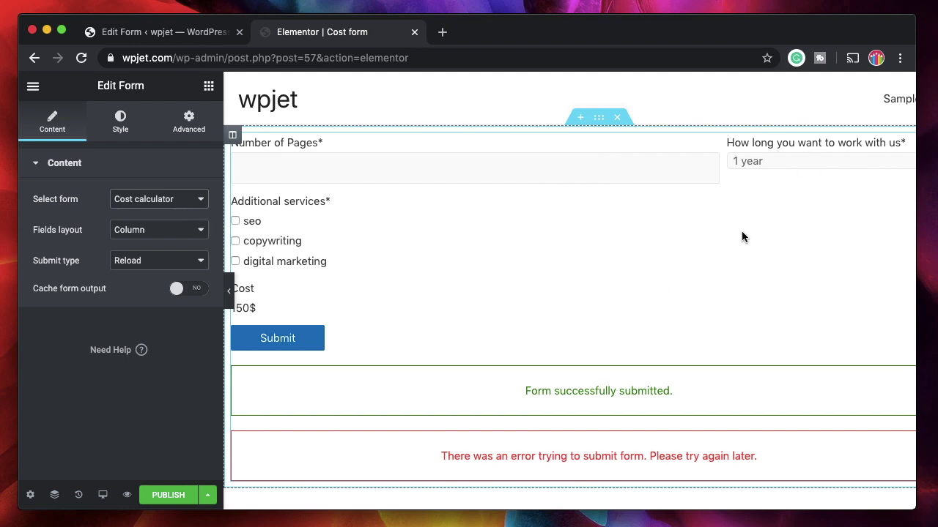
Return to the Cost calculator form's edit page and close the cost field's settings without applying changes.
click(167, 32)
scroll(349, 264, up, 5)
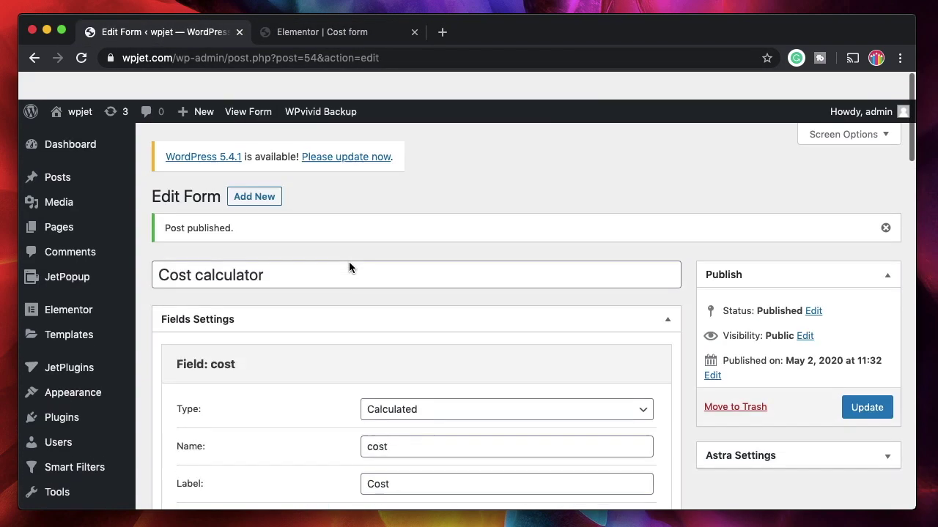
scroll(366, 278, down, 10)
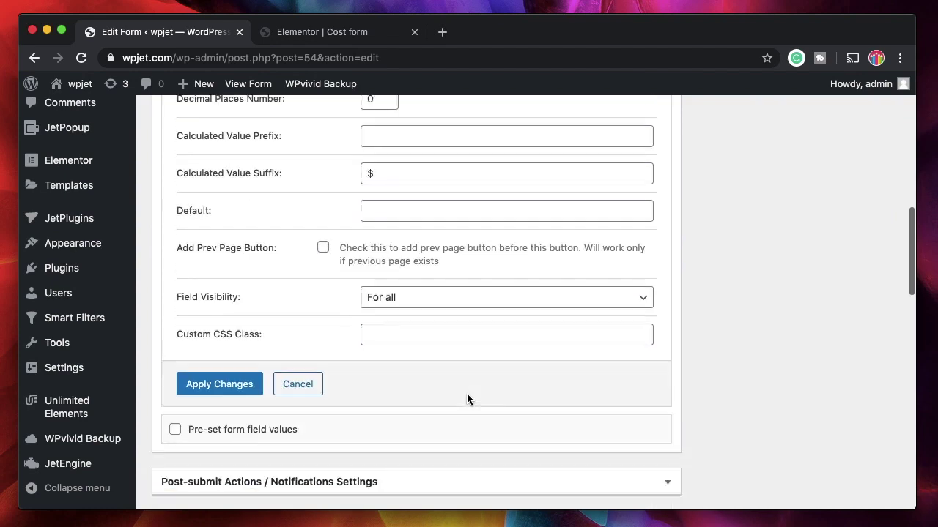
scroll(467, 399, down, 4)
scroll(293, 224, up, 1)
click(297, 168)
Arrange the number and years fields on separate rows at full width and update the form.
drag(663, 327, 312, 370)
drag(460, 368, 665, 370)
drag(293, 378, 192, 368)
drag(540, 368, 771, 368)
drag(492, 330, 652, 331)
click(869, 381)
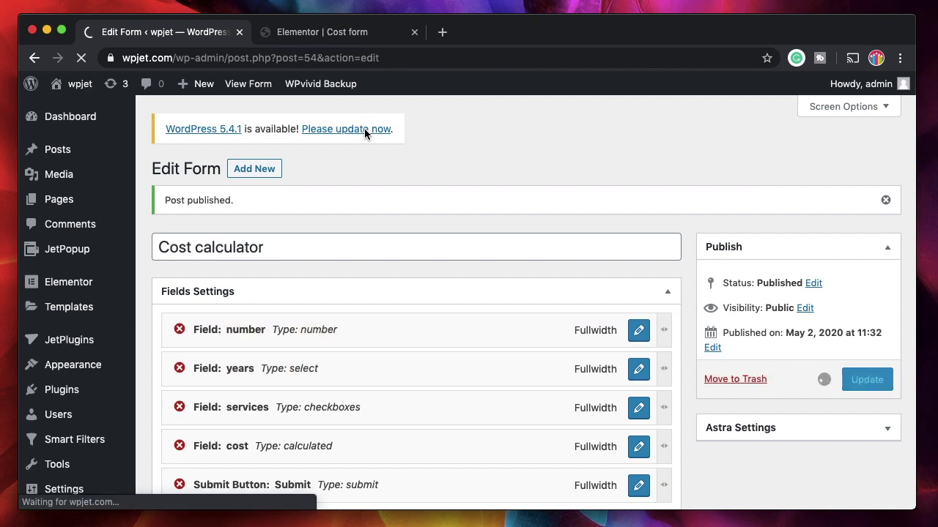
Examine the form layout across its full width in the Elementor template.
click(339, 22)
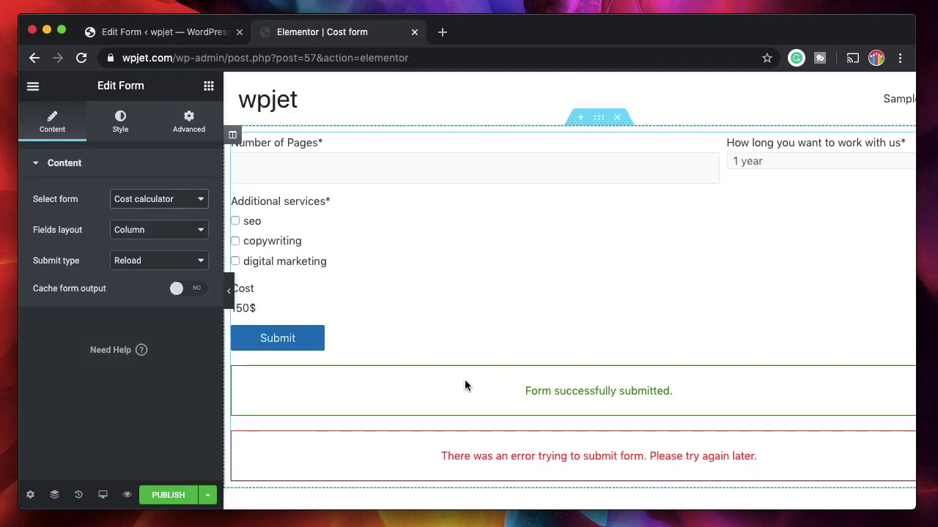
scroll(630, 392, right, 2)
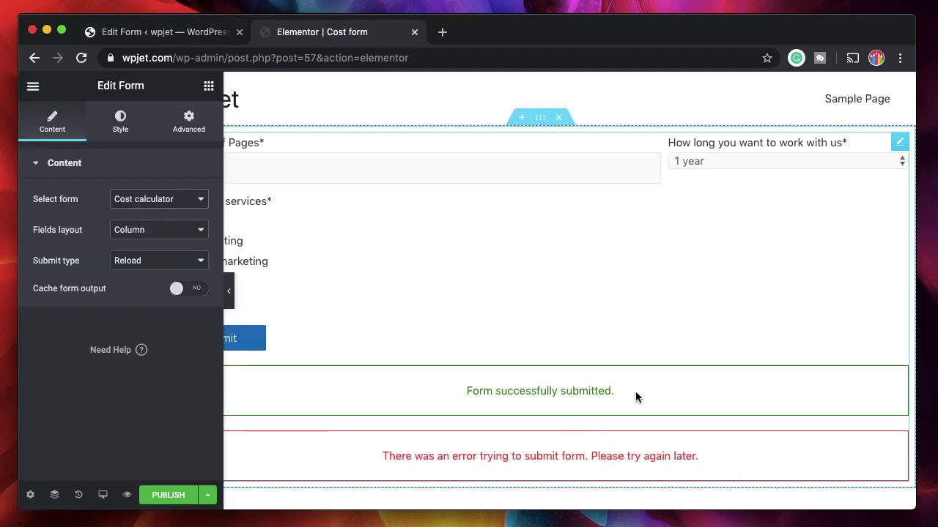
scroll(578, 395, left, 2)
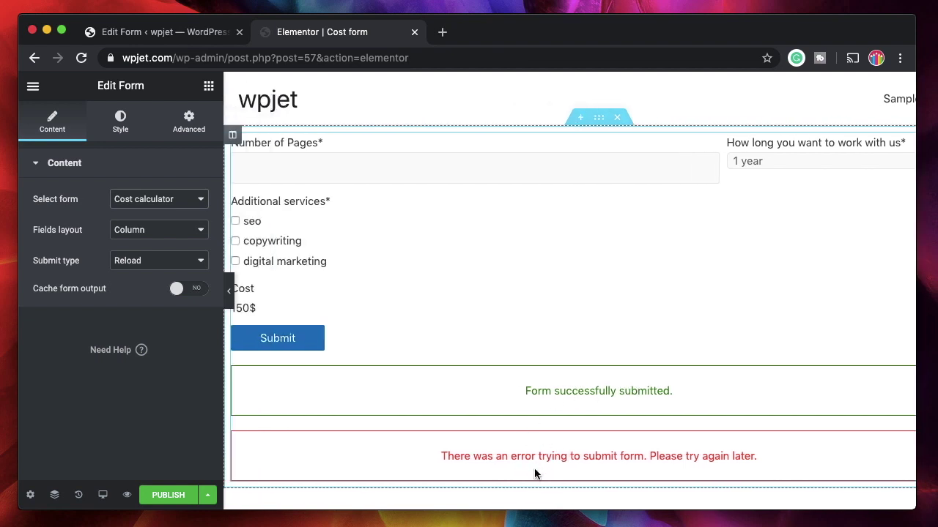
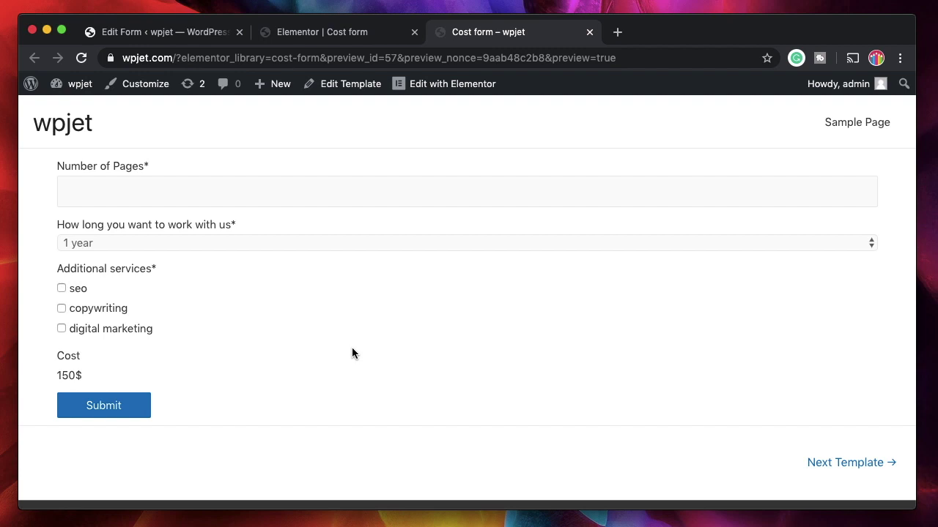
Examine the empty Cost form preview page and its initial calculated cost.
click(174, 190)
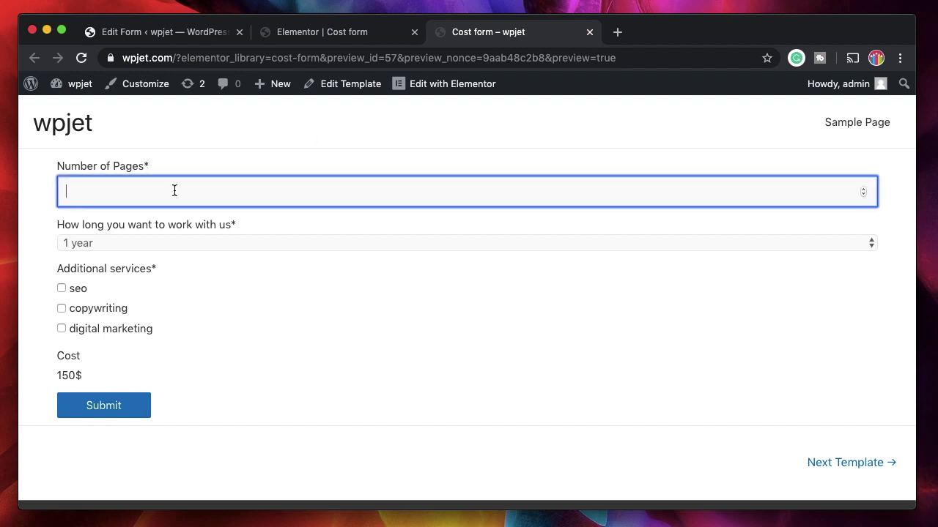
click(316, 37)
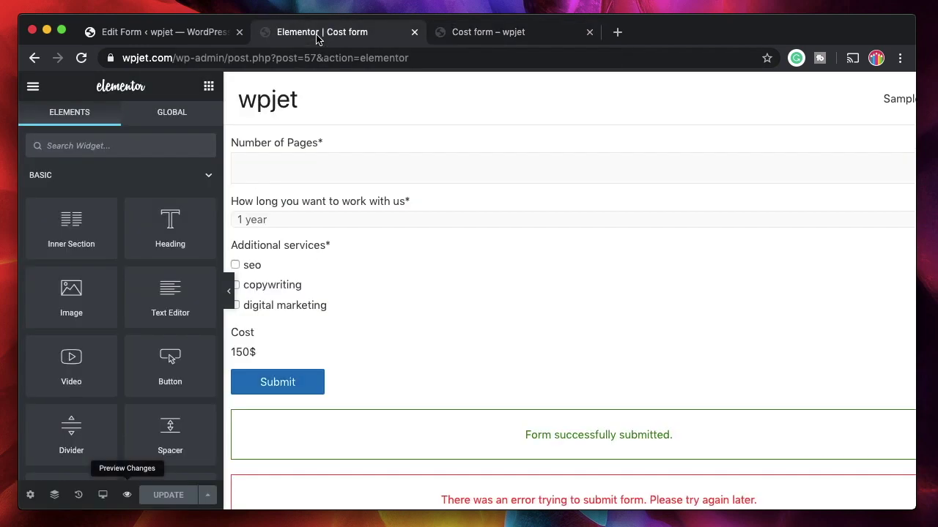
click(490, 42)
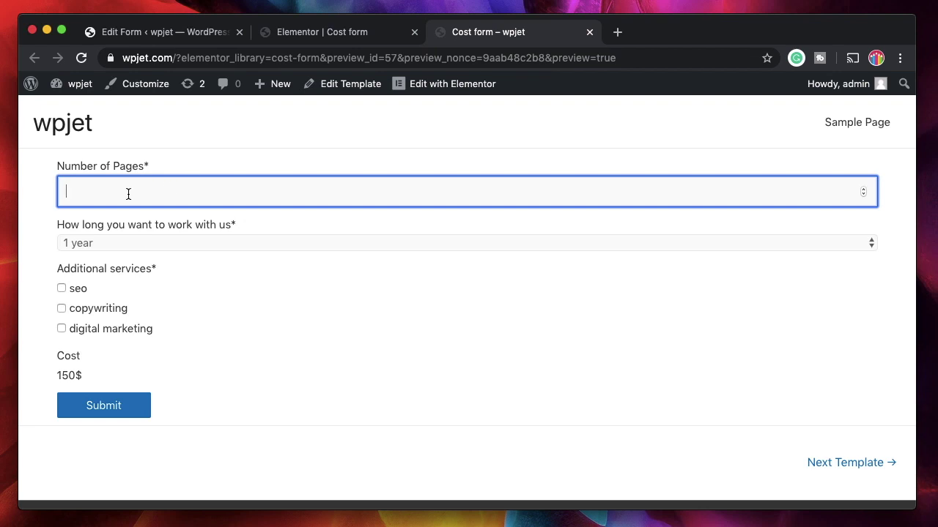
double_click(69, 378)
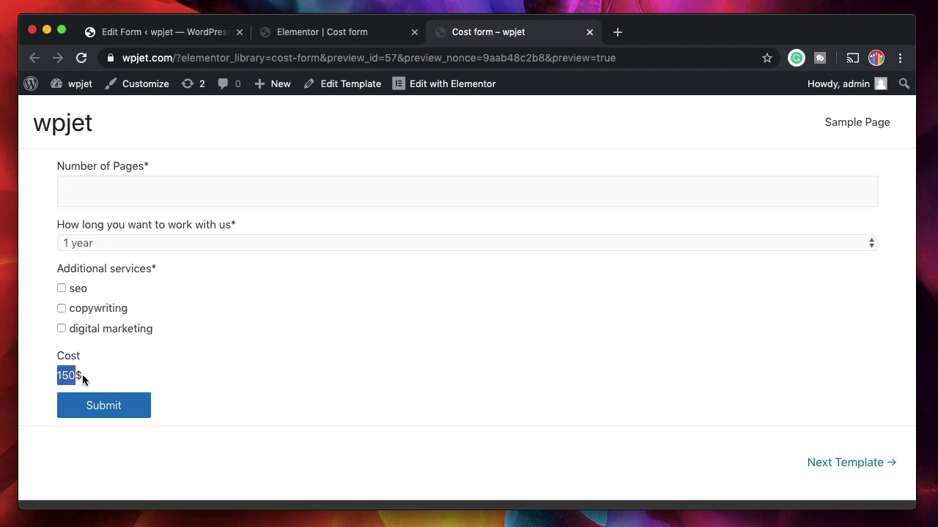
click(79, 375)
Fill in the form preview with 10 pages and a working period of 2 years.
click(148, 196)
text(10)
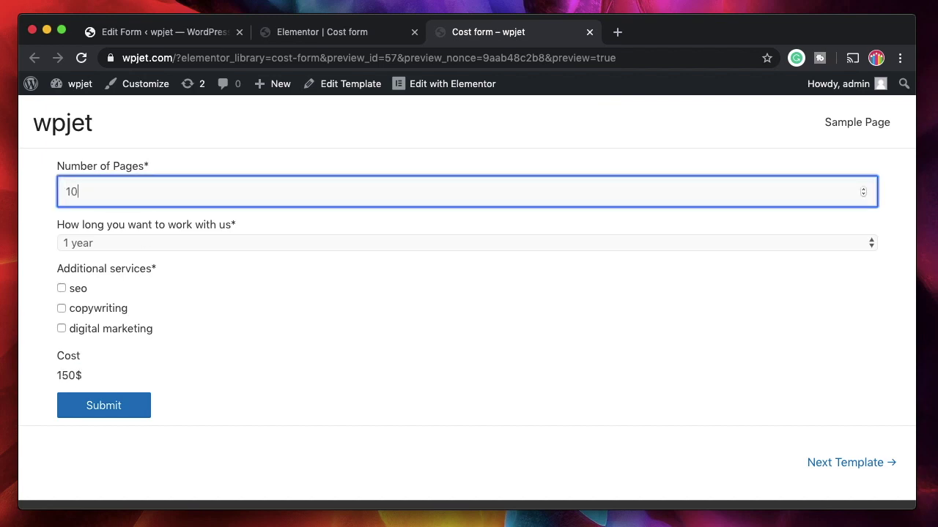
click(196, 243)
click(197, 243)
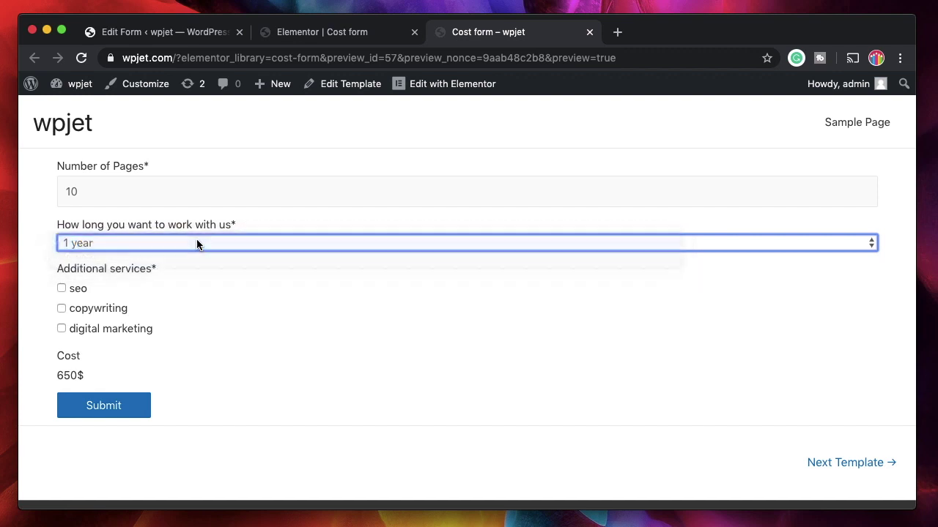
click(138, 246)
click(138, 244)
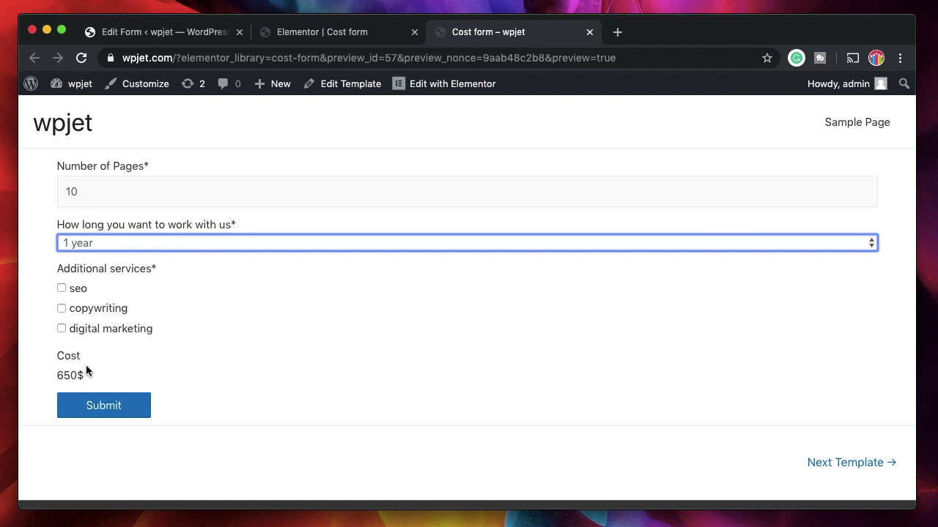
click(151, 245)
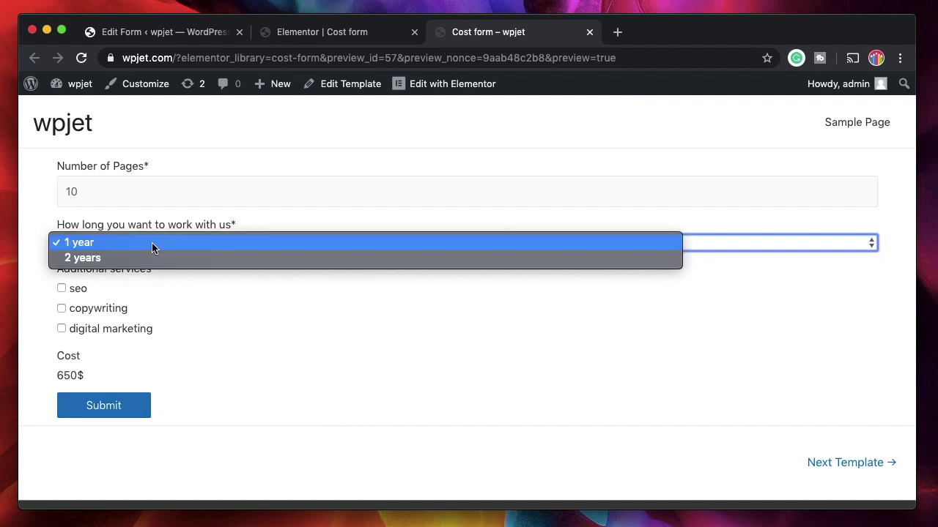
click(134, 266)
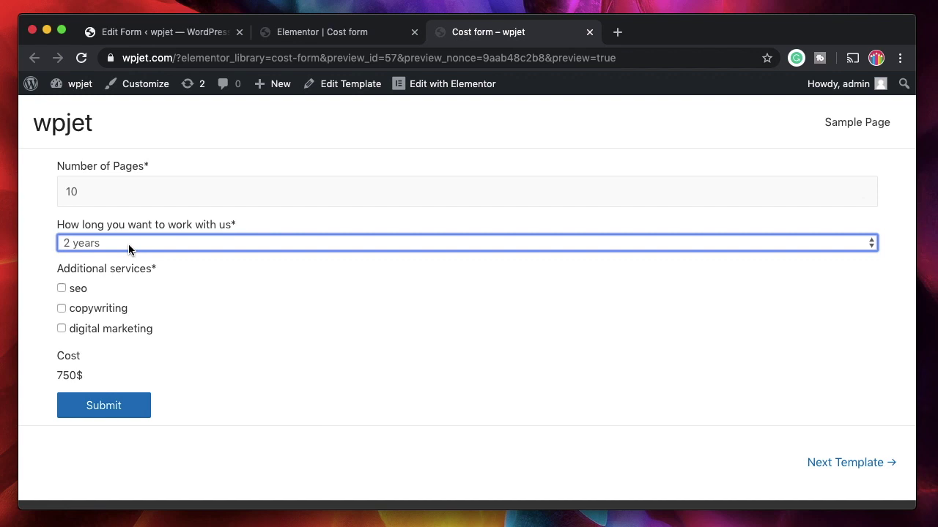
Change the Number of Pages to 20 and check the calculated cost.
click(94, 193)
double_click(94, 195)
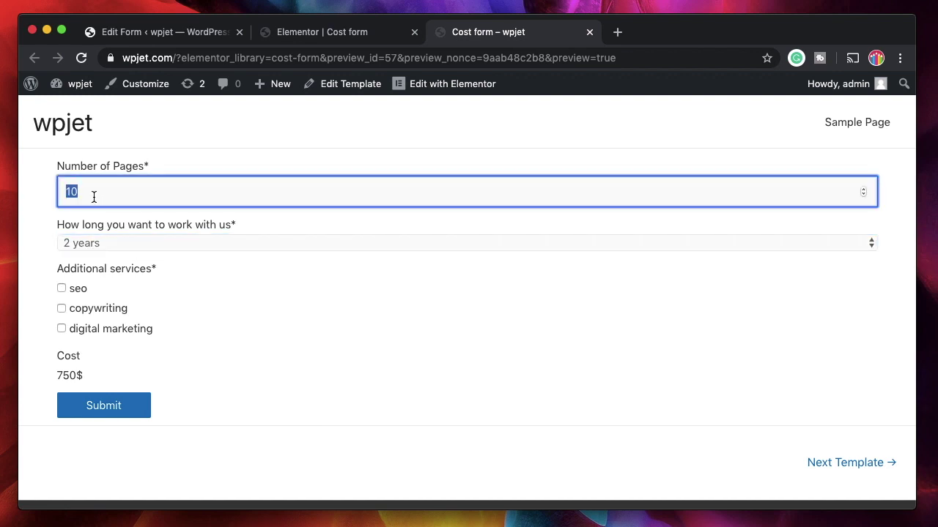
text(2)
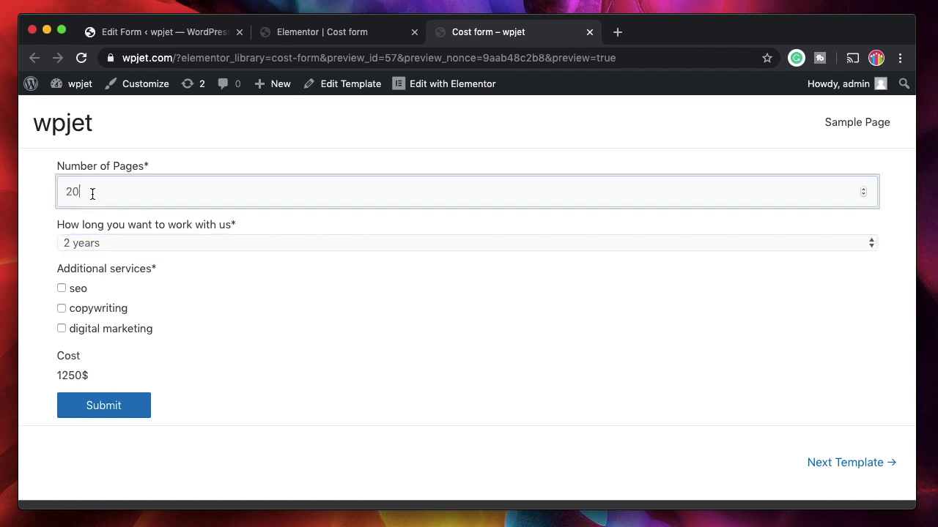
double_click(94, 194)
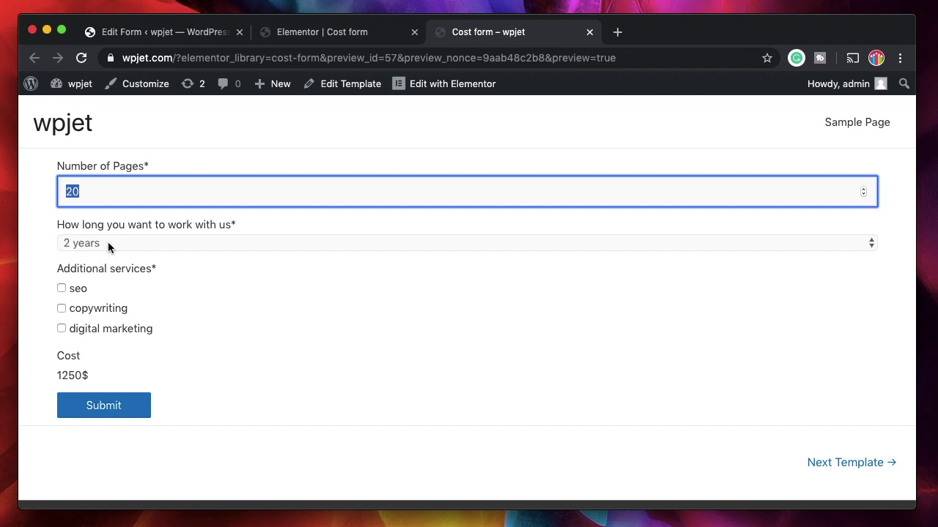
double_click(71, 377)
click(203, 358)
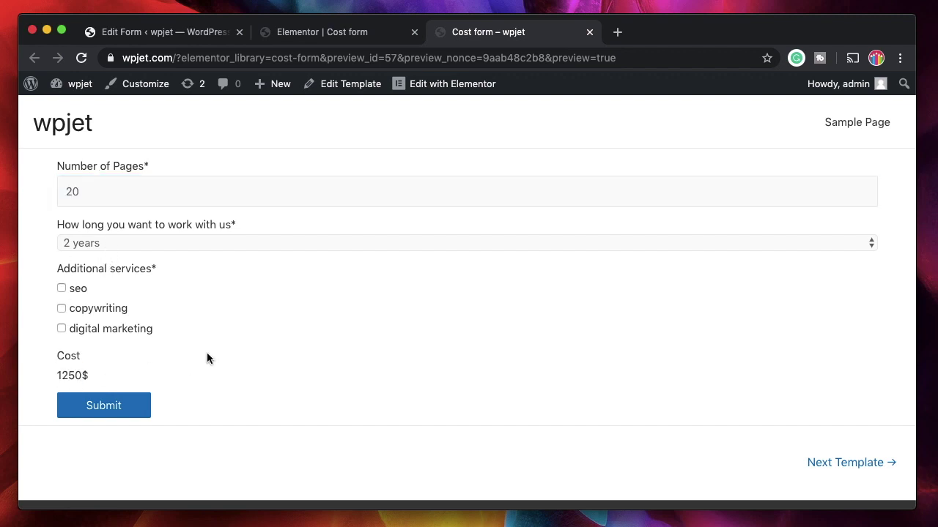
Test the seo, copywriting and digital marketing services by switching them on and off while checking the cost.
click(61, 289)
click(62, 308)
click(62, 328)
click(62, 328)
click(61, 309)
click(62, 290)
click(61, 289)
click(62, 310)
click(62, 311)
click(61, 289)
Go back to the Cost calculator form's edit page and open the cost field's calculation formula for editing.
click(332, 35)
click(208, 35)
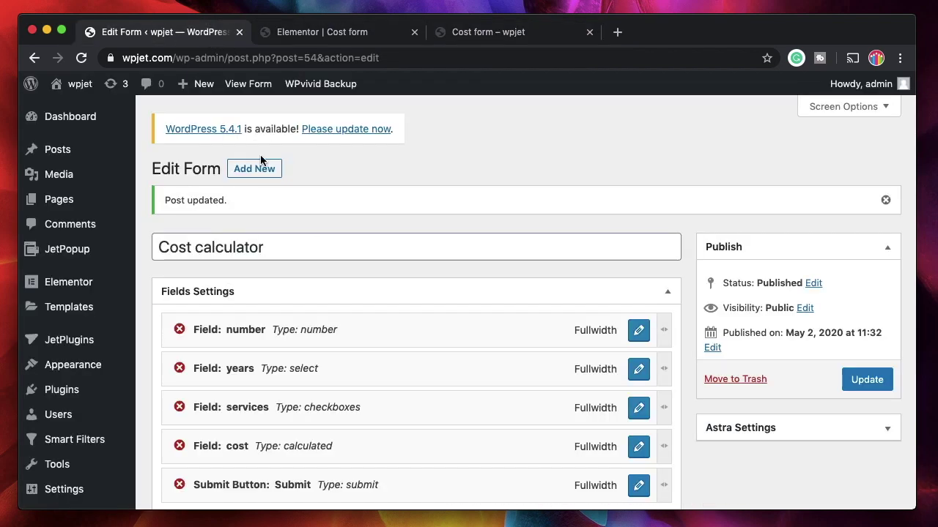
scroll(341, 359, down, 5)
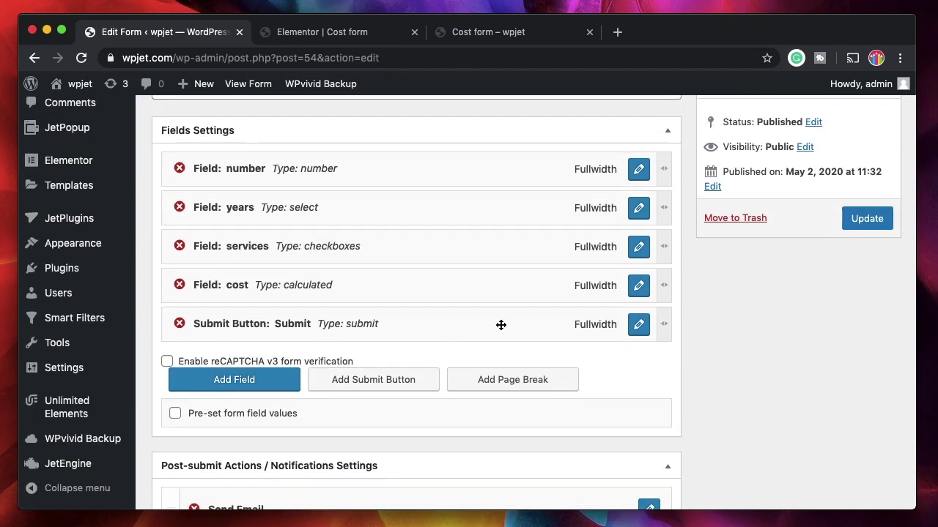
click(638, 286)
scroll(512, 349, down, 3)
click(494, 222)
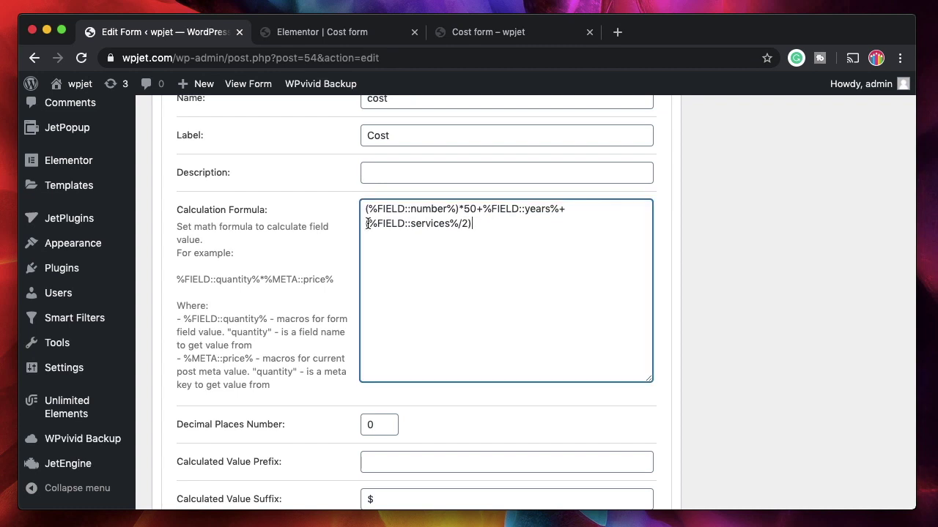
Rewrite the cost field's calculation formula as (%FIELD::number%)*50+((%FIELD::years%+%FIELD::services%)/2).
click(367, 223)
shift+click(474, 224)
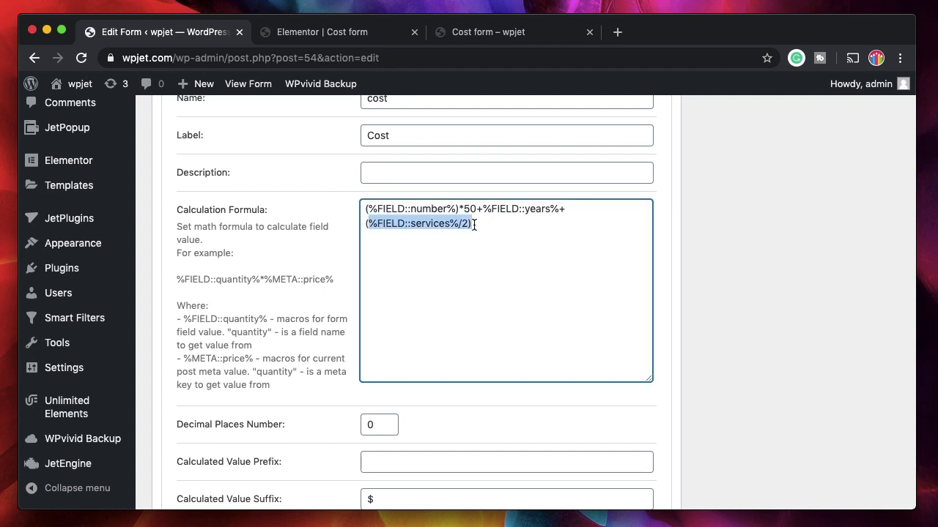
click(366, 228)
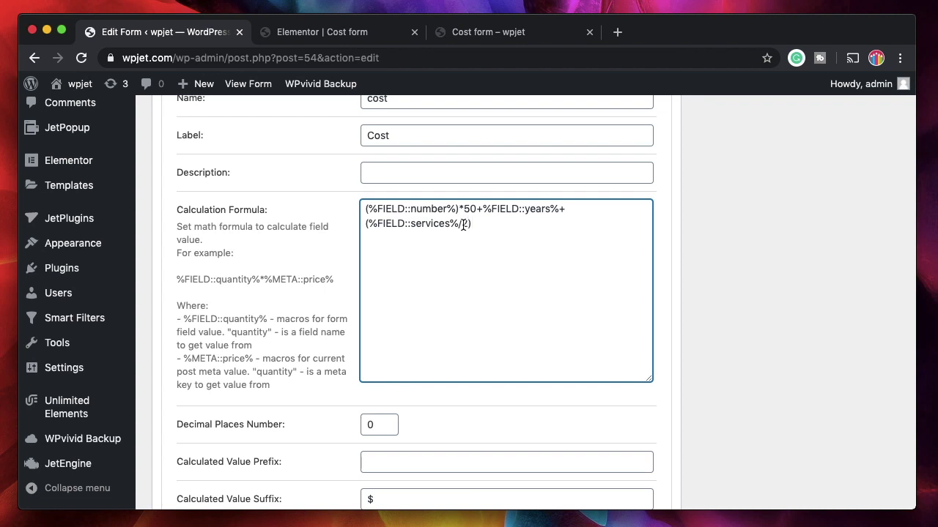
text(2)
key(BackSpace)
click(368, 223)
key(BackSpace)
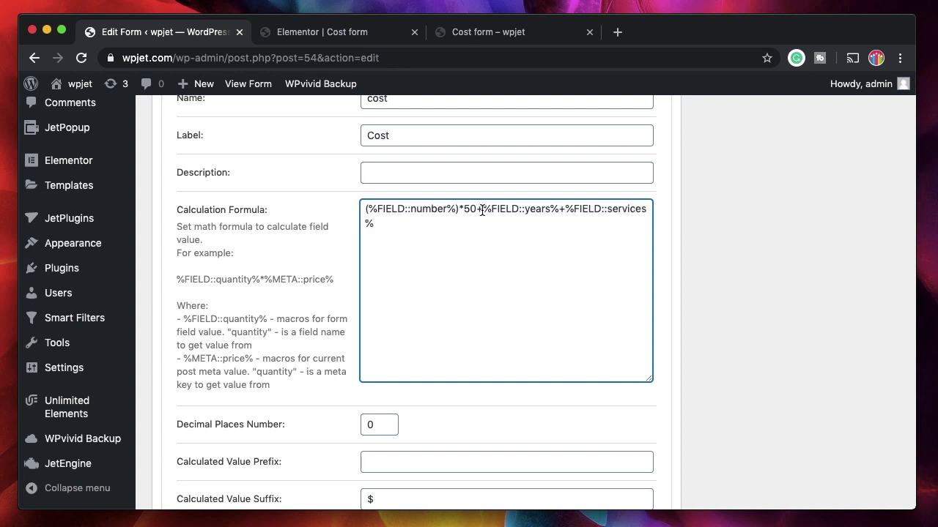
text(()
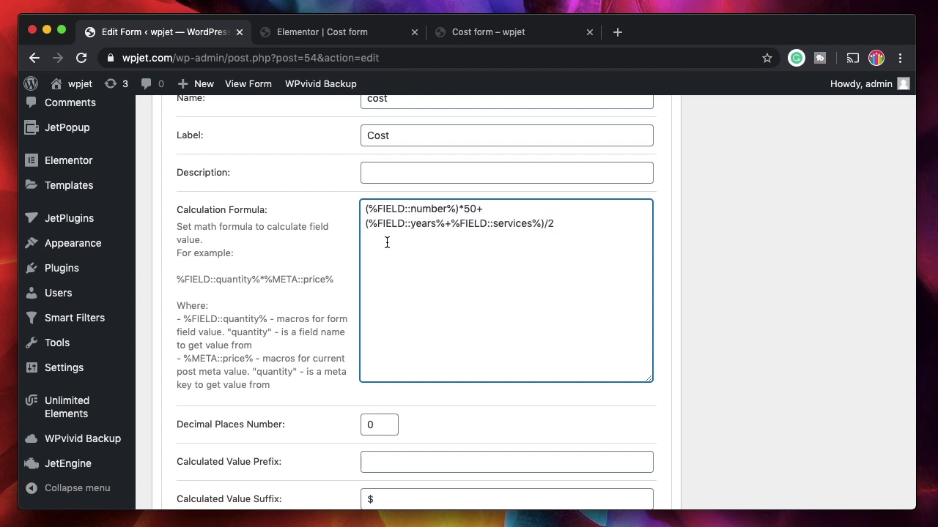
click(366, 224)
text(()
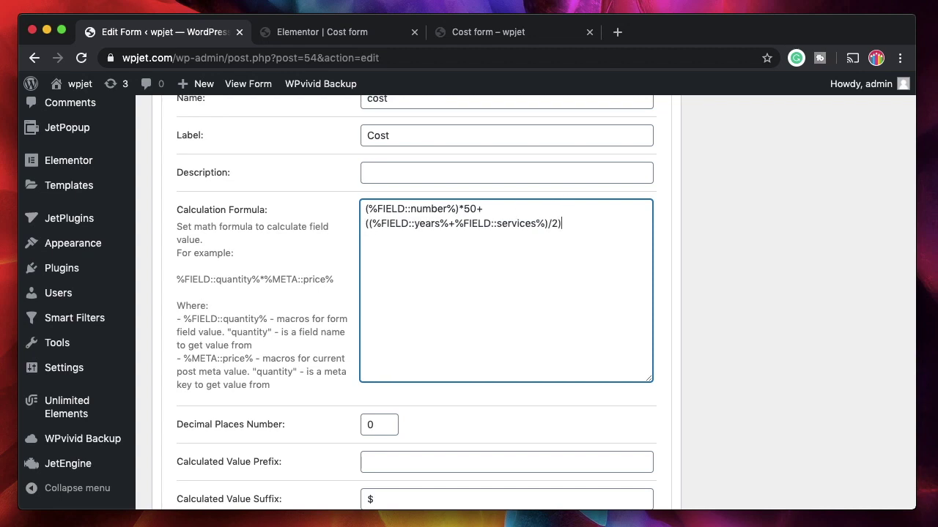
Apply the cost field's changes, update the Cost calculator form, and return to the Elementor template.
scroll(518, 286, down, 1)
scroll(519, 286, up, 6)
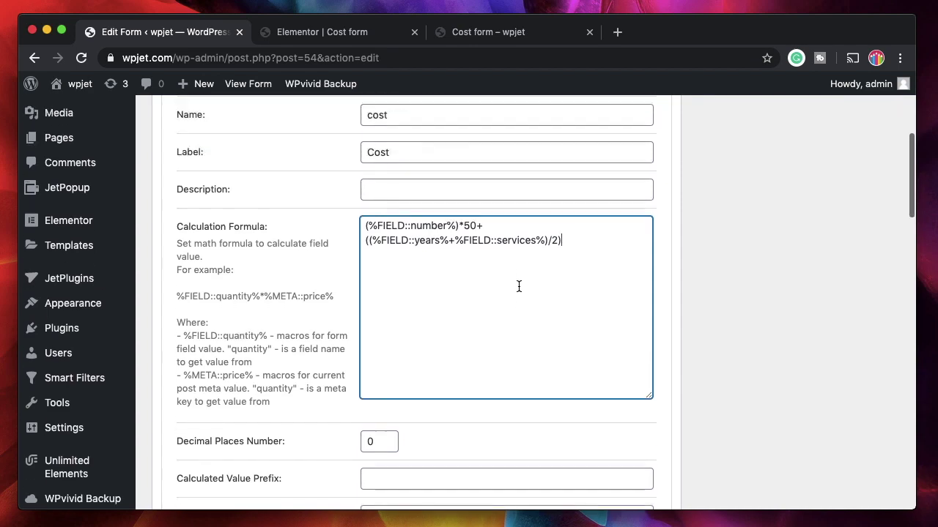
scroll(519, 286, down, 2)
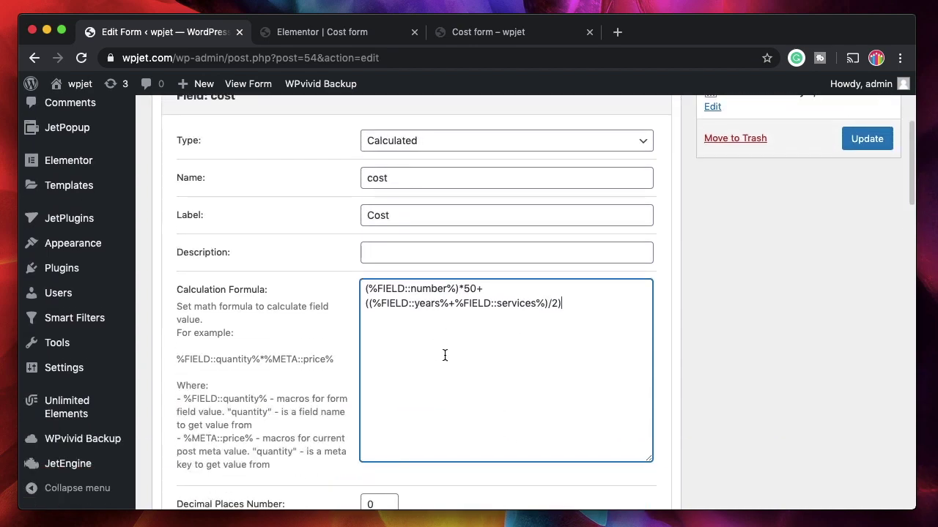
scroll(465, 359, up, 3)
scroll(467, 360, down, 3)
scroll(467, 360, down, 4)
scroll(466, 359, up, 6)
click(867, 379)
scroll(514, 404, down, 8)
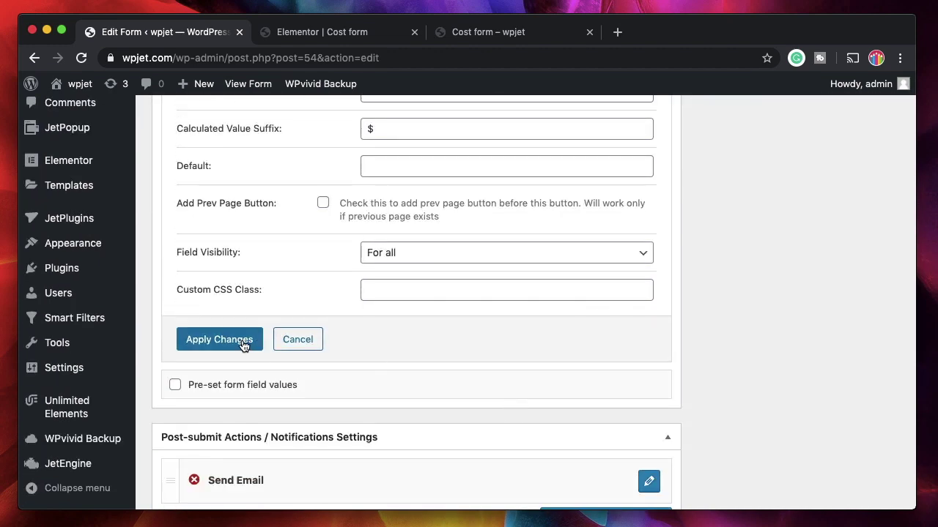
click(246, 341)
scroll(445, 289, up, 10)
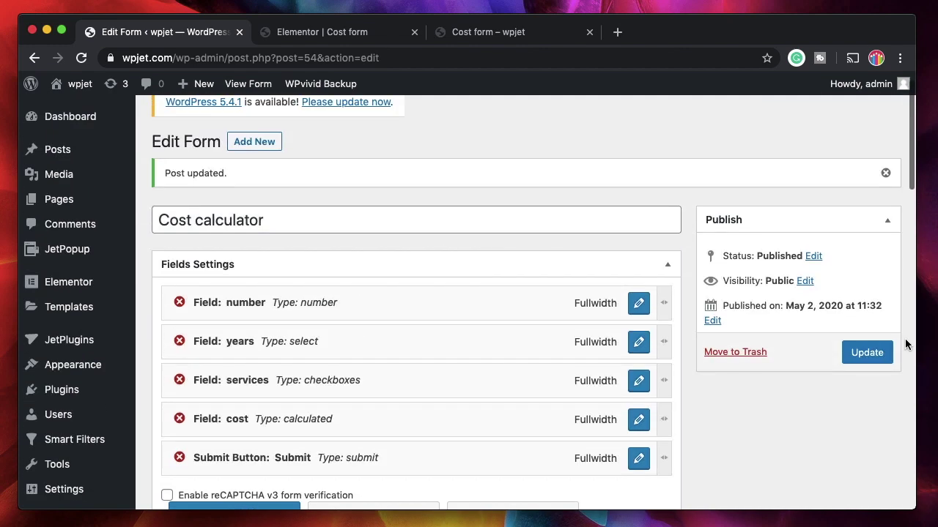
click(868, 352)
click(296, 32)
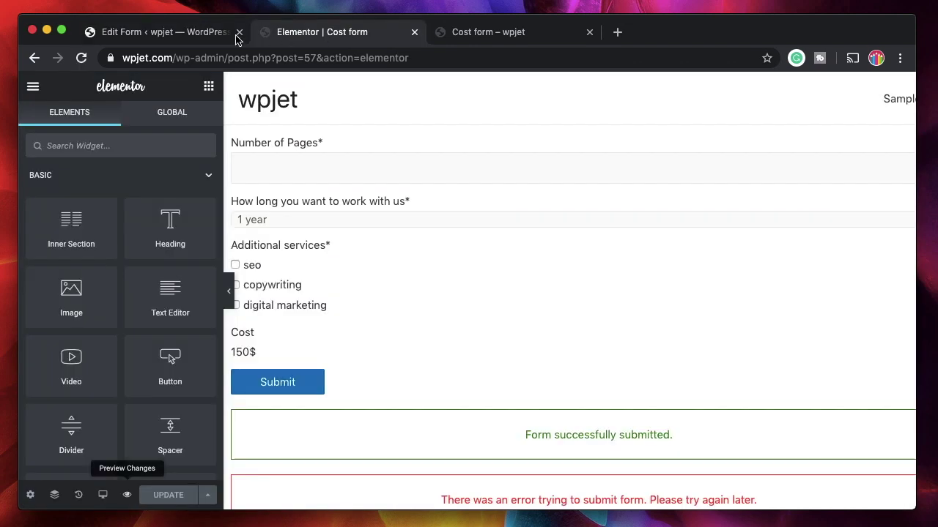
Reload the Cost form template in the Elementor editor and preview it with the new cost formula.
click(81, 58)
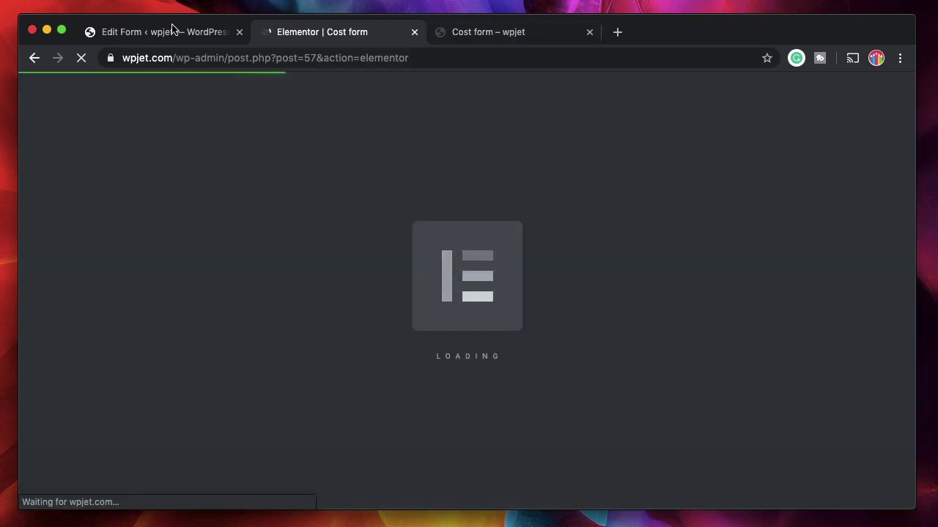
click(171, 32)
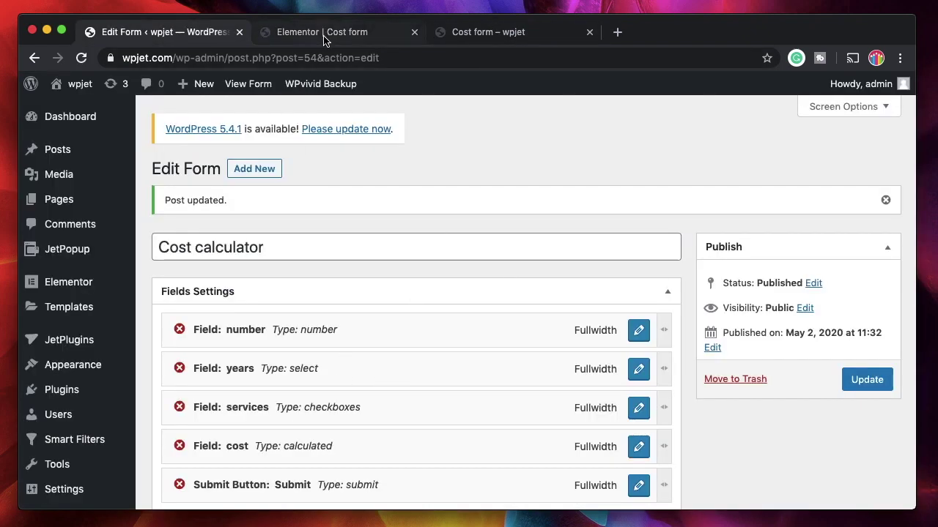
click(326, 34)
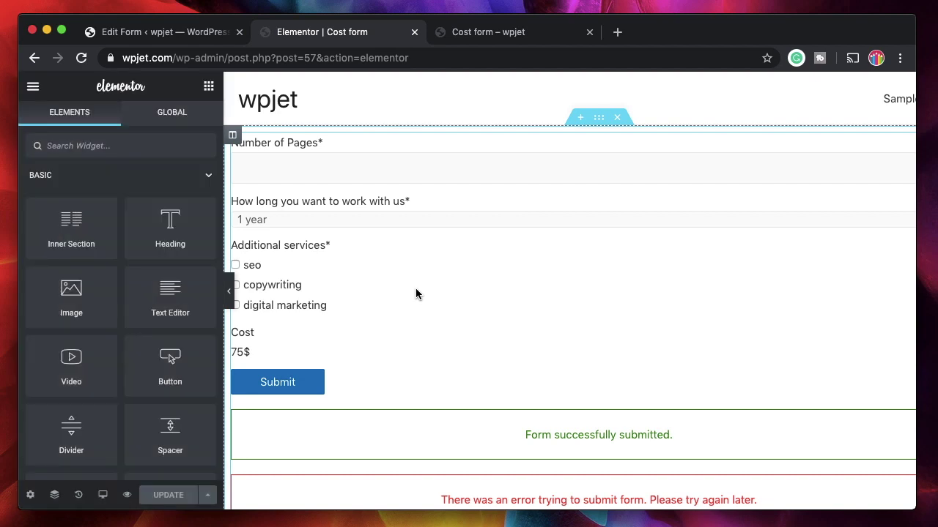
click(129, 501)
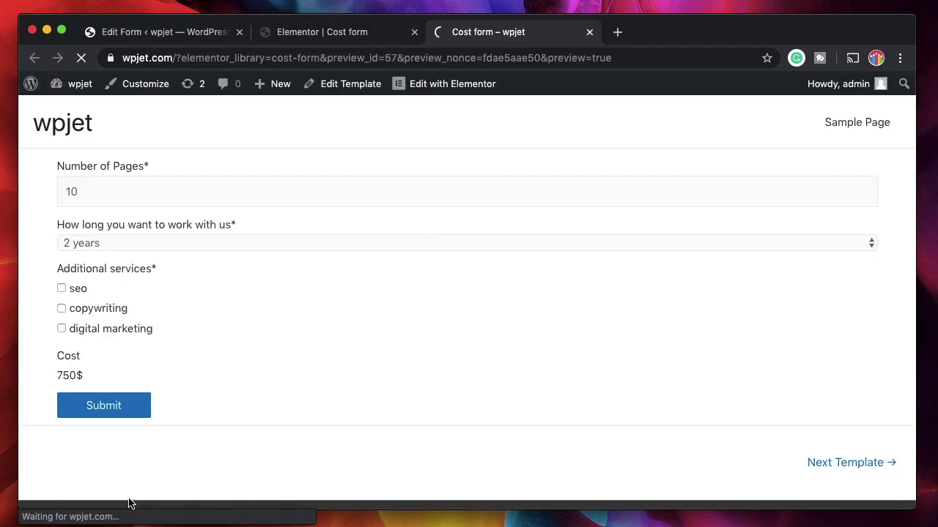
Enter 10 as the number of pages in the preview and test the seo service by switching it on and off.
click(224, 199)
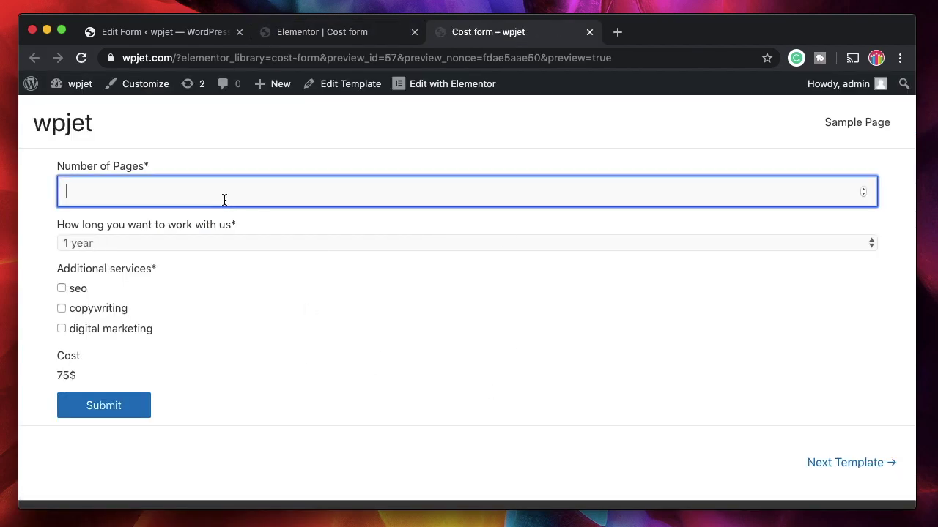
text(10)
click(419, 346)
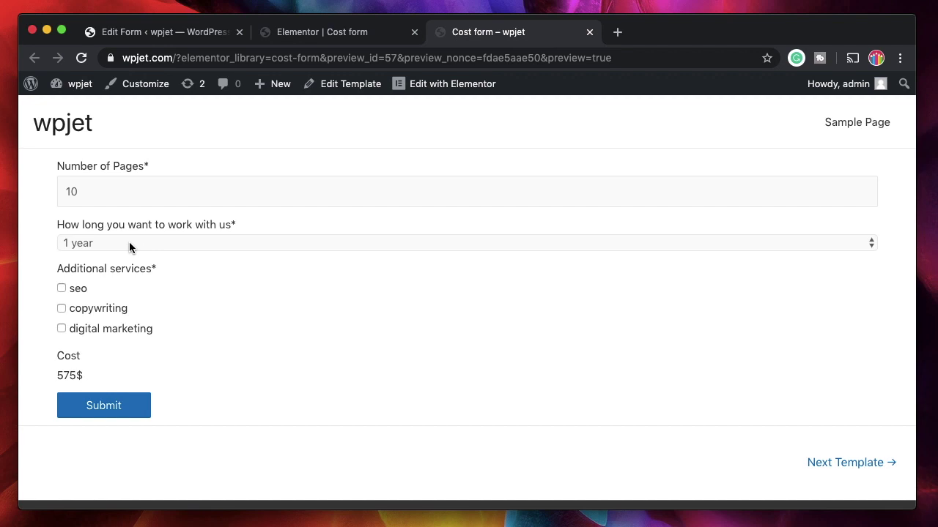
click(74, 293)
click(74, 294)
Choose 2 years and tick seo, copywriting and digital marketing to test the calculated cost.
click(106, 244)
click(98, 255)
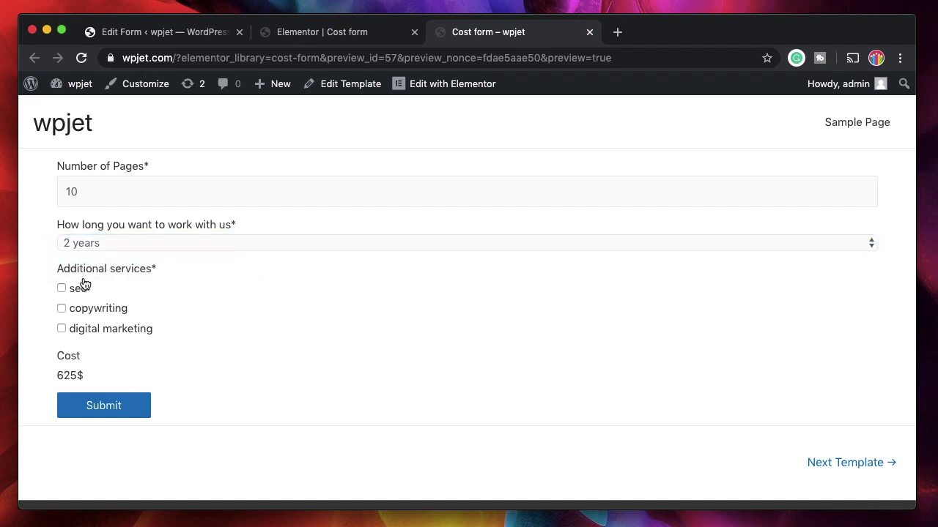
click(62, 288)
click(61, 308)
click(61, 328)
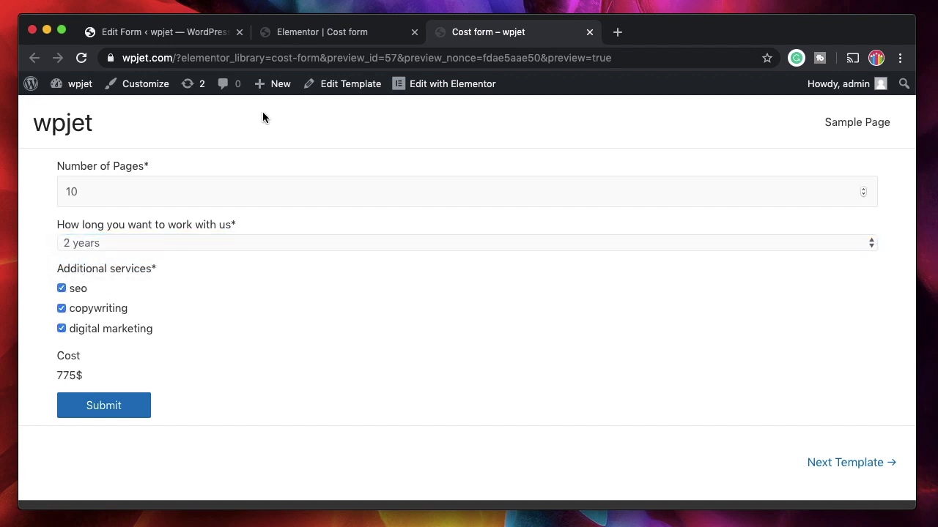
Go back to the Cost calculator form, open the cost field for editing and review the number reference in its calculation formula.
click(325, 31)
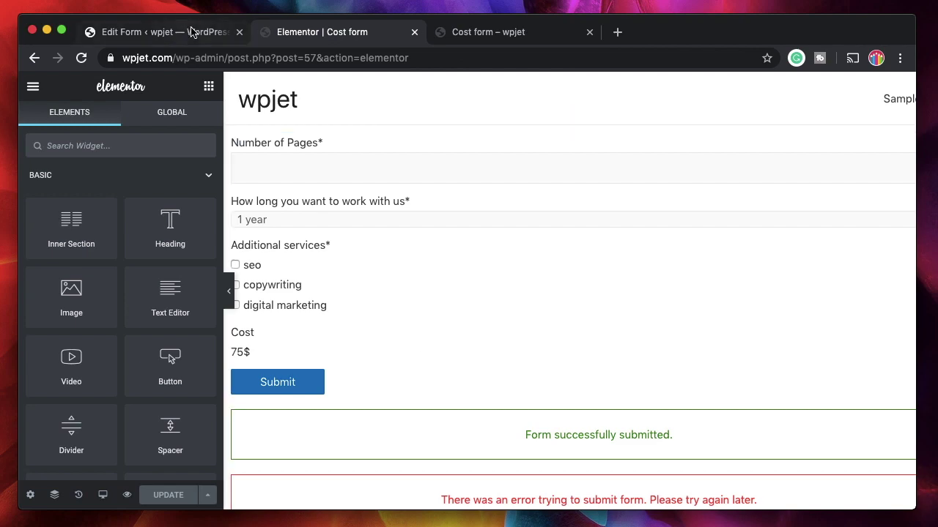
click(169, 31)
scroll(429, 313, down, 5)
scroll(513, 313, up, 1)
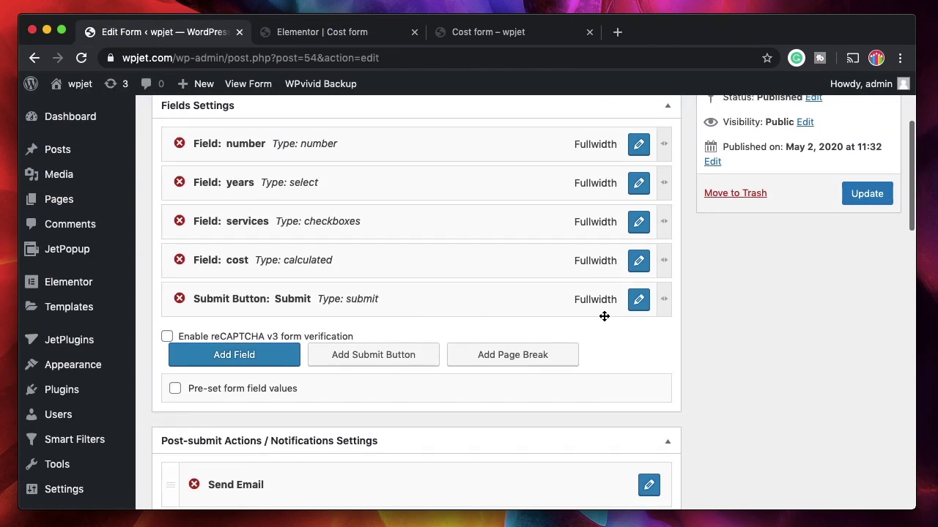
click(642, 263)
scroll(437, 418, down, 2)
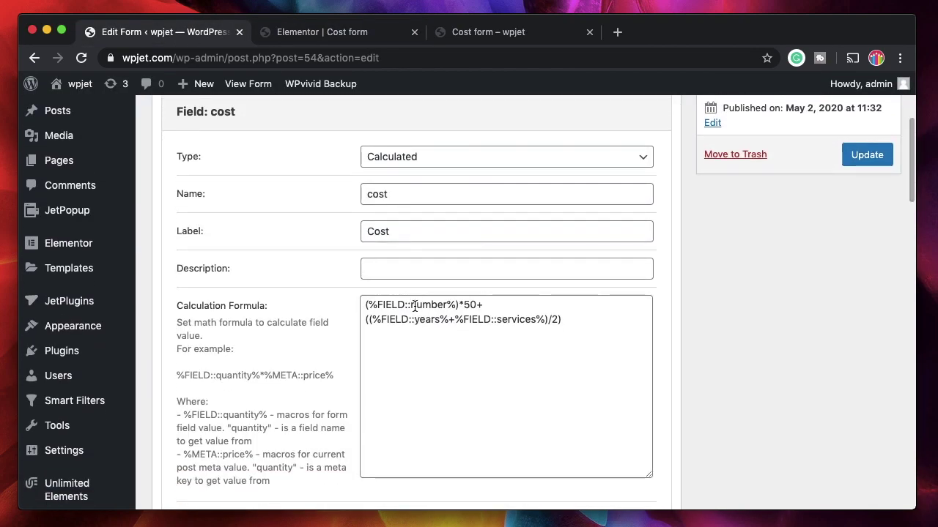
click(458, 304)
drag(457, 305, 375, 305)
click(424, 305)
double_click(425, 305)
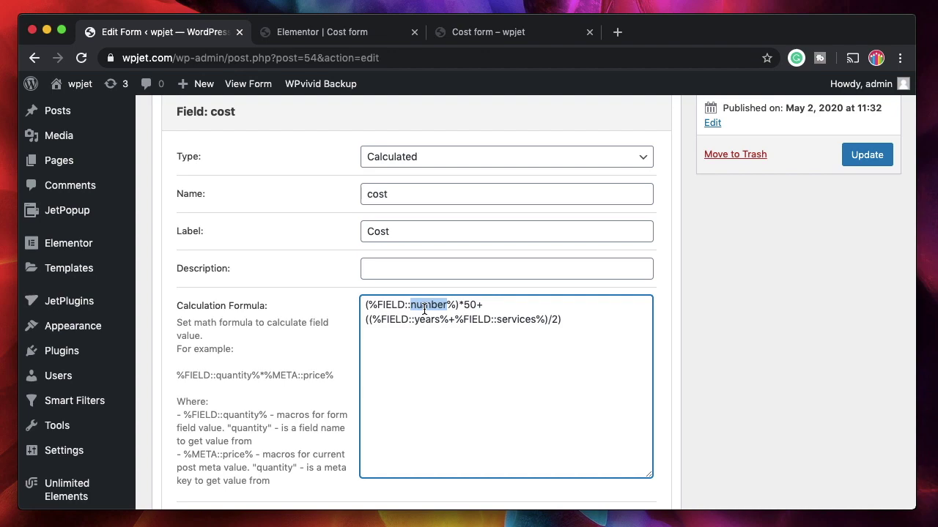
Set the cost field's decimal places number to 2.
scroll(424, 309, down, 5)
double_click(376, 234)
scroll(498, 190, up, 3)
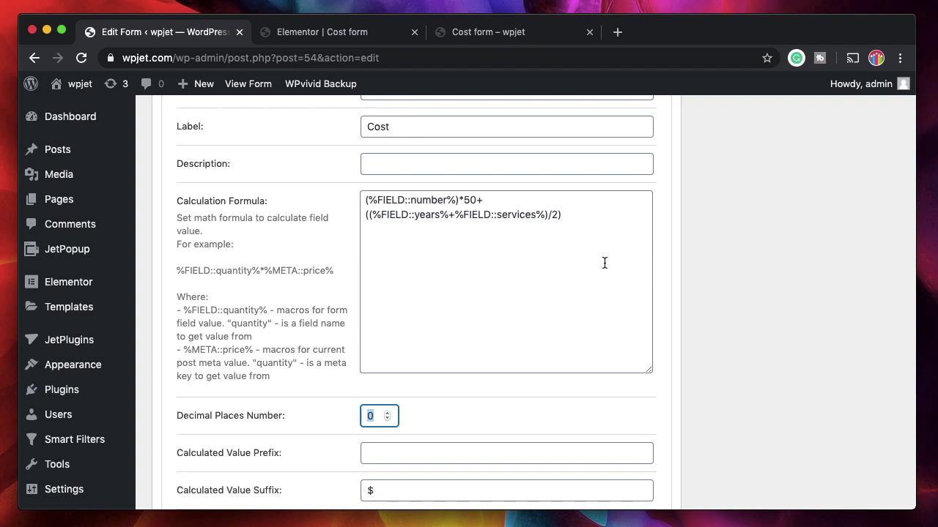
text(2)
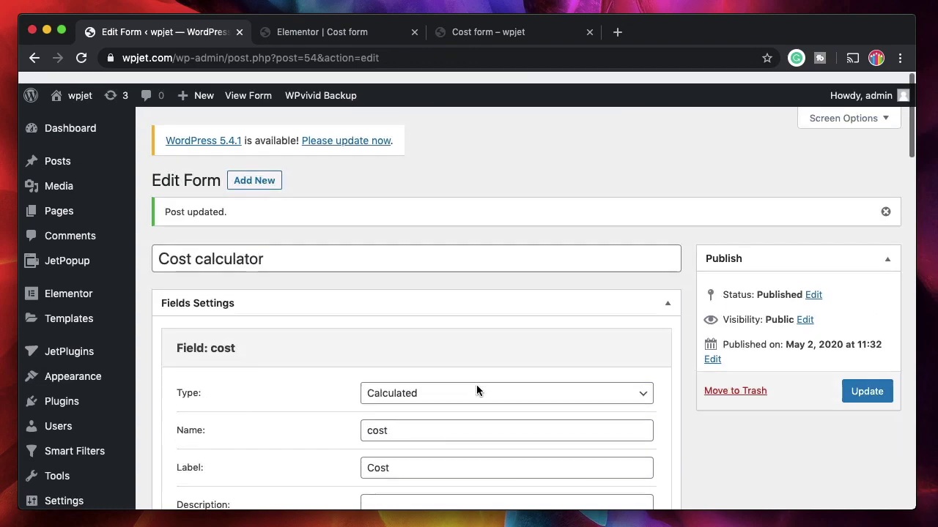
Apply the cost field's changes and update the Cost calculator form.
scroll(477, 391, down, 8)
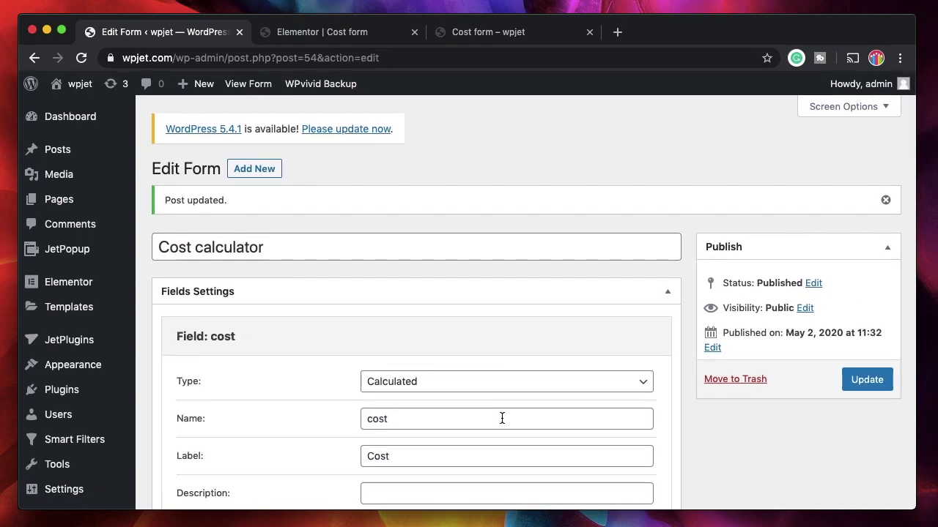
click(218, 463)
scroll(479, 374, up, 15)
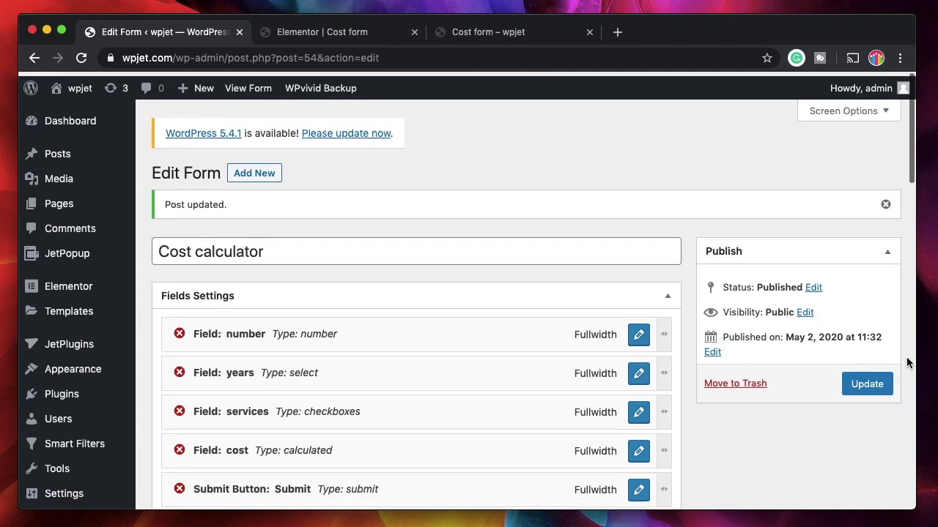
click(858, 383)
Return to the Cost form preview, reload it and check the decimal format of the calculated cost.
click(468, 31)
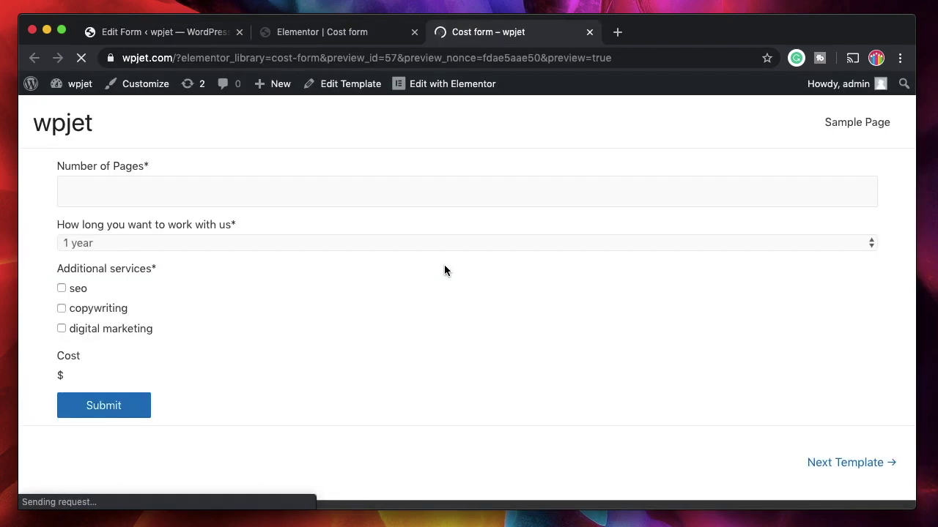
click(201, 190)
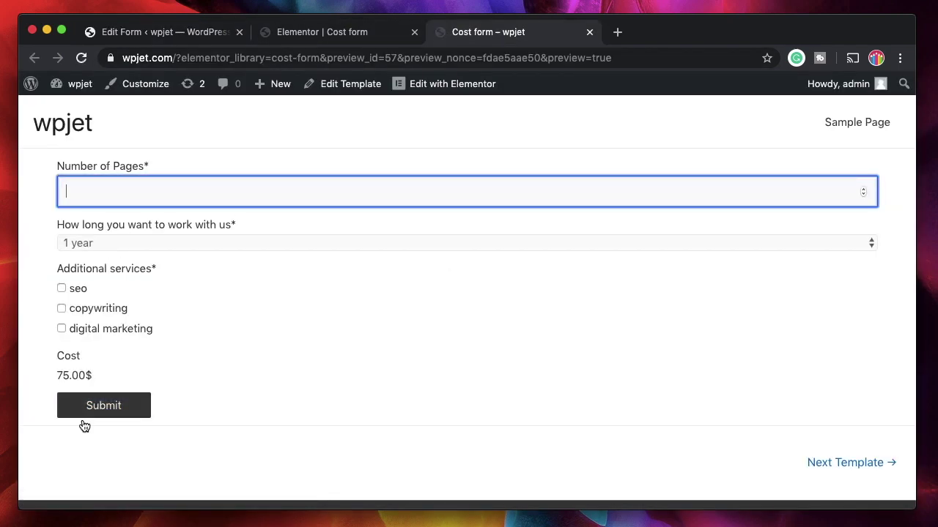
double_click(77, 376)
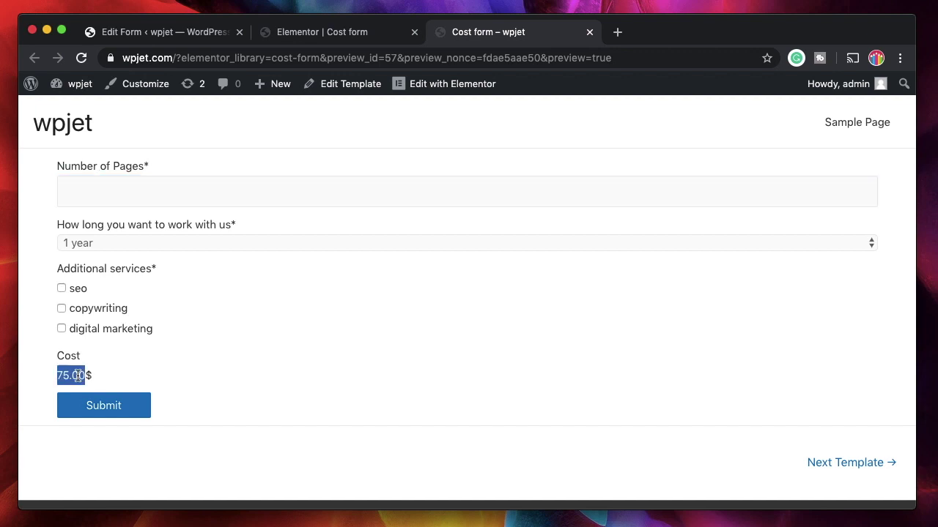
Go back to the Cost form template in the Elementor editor and reload it with the updated form.
click(334, 35)
click(161, 31)
click(341, 34)
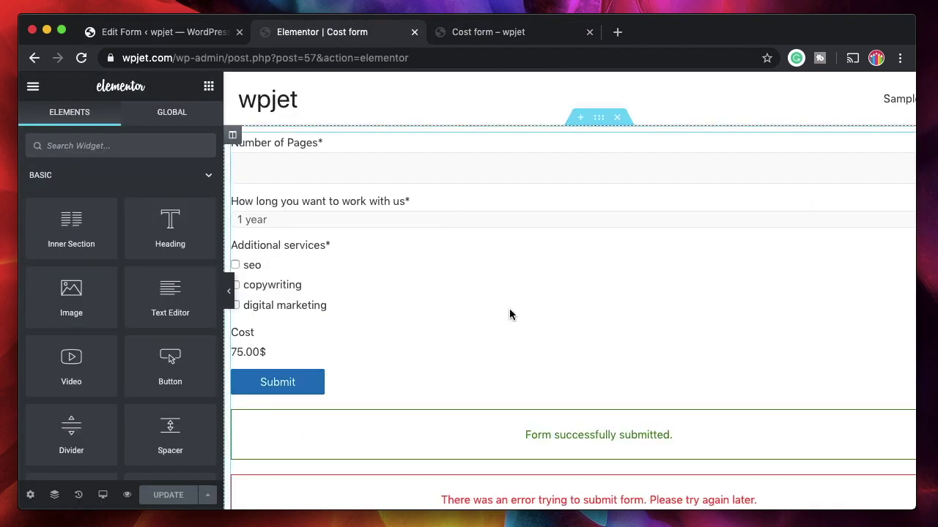